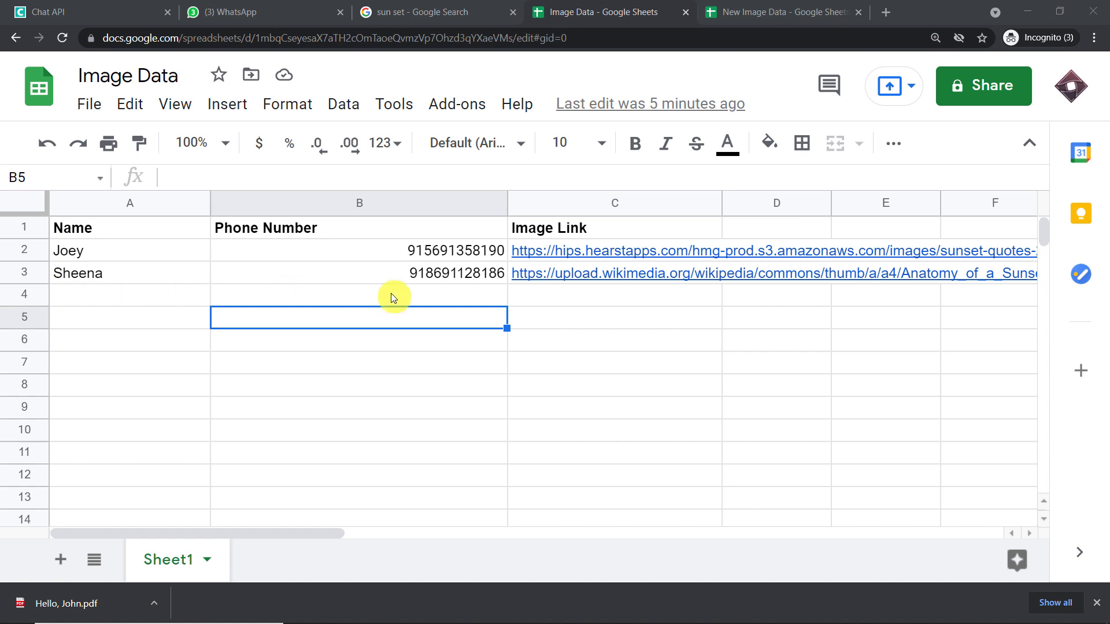
# - Add a new contact in row 4, entering the first name in the Name column and the phone number beside it
pyautogui.moveTo(570, 297)
pyautogui.click(81, 295)
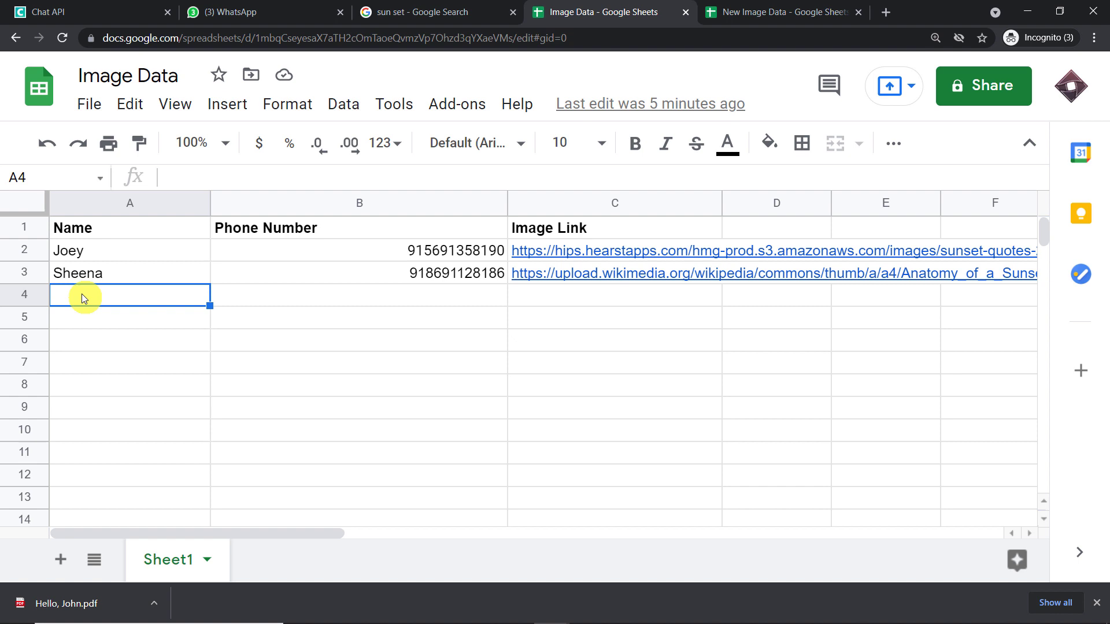
pyautogui.write('Mark')
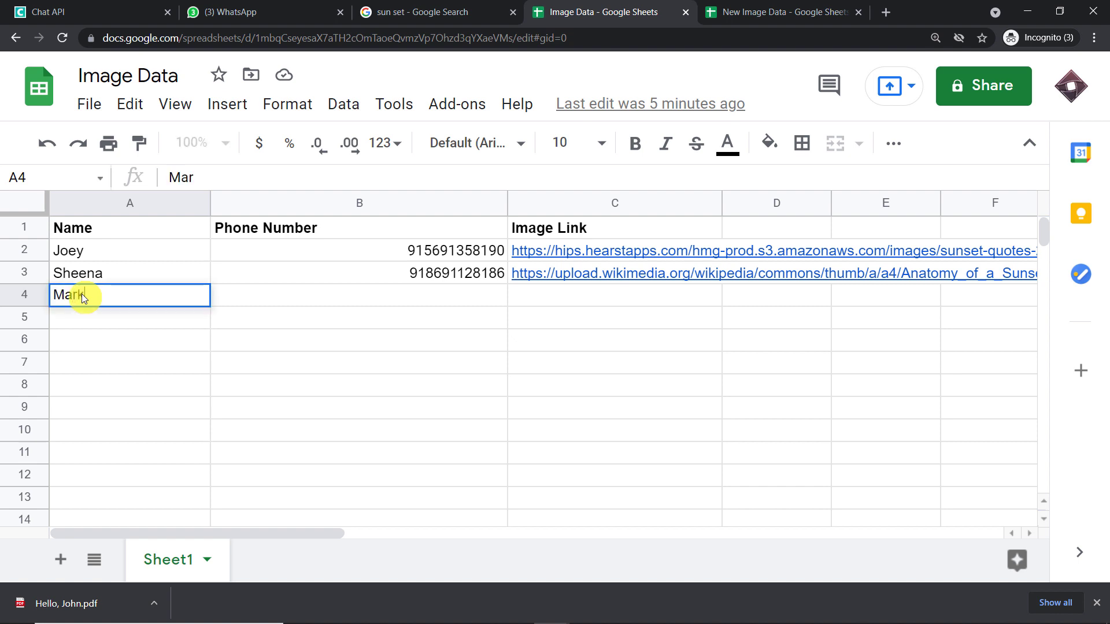
pyautogui.click(280, 298)
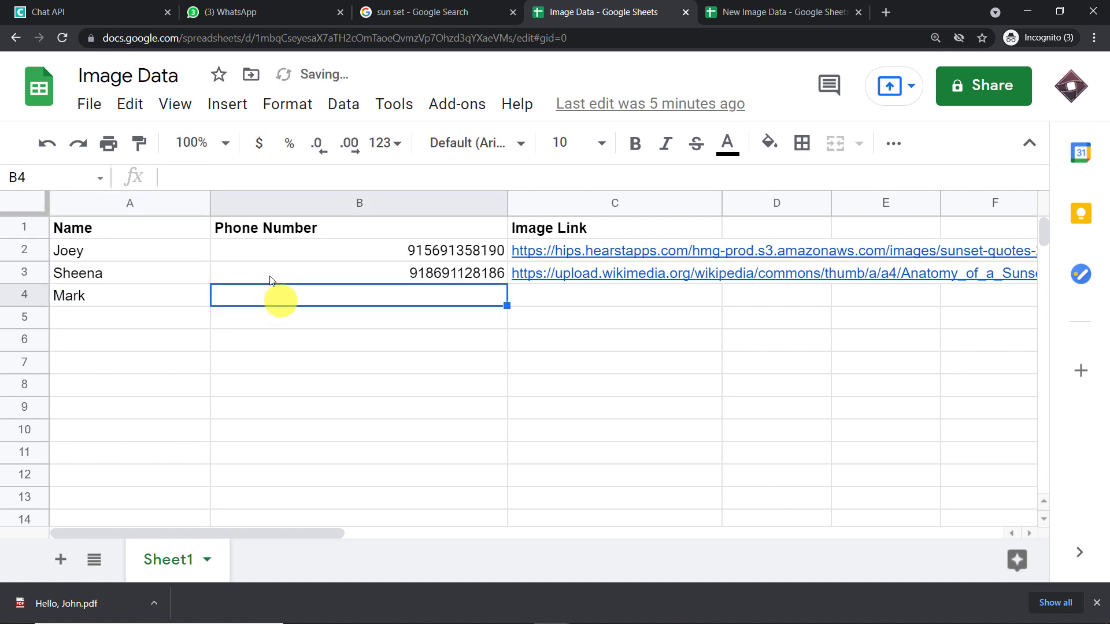
pyautogui.rightClick(203, 178)
pyautogui.click(254, 290)
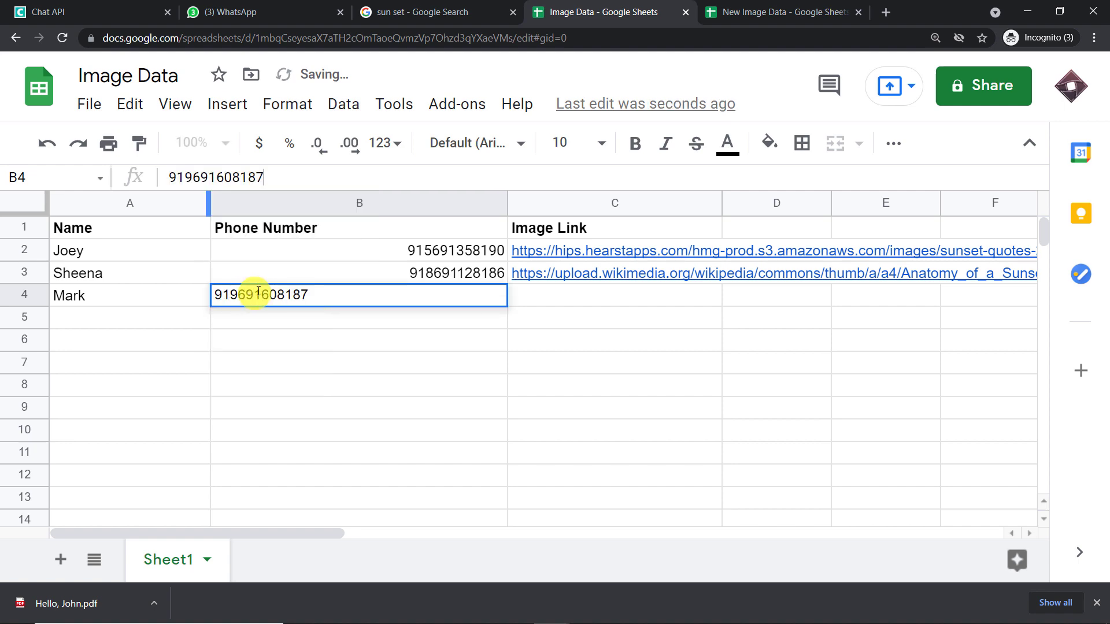
pyautogui.click(439, 361)
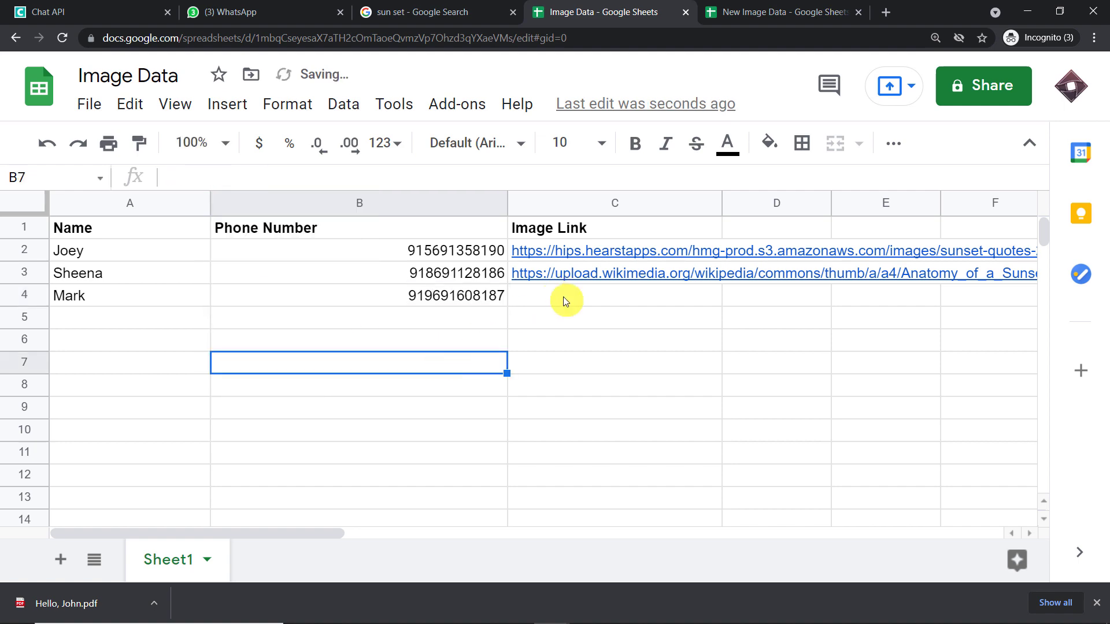
# - Copy the image address of the countryliving.com beach sunset picture from the "sun set" Google image results
pyautogui.click(428, 12)
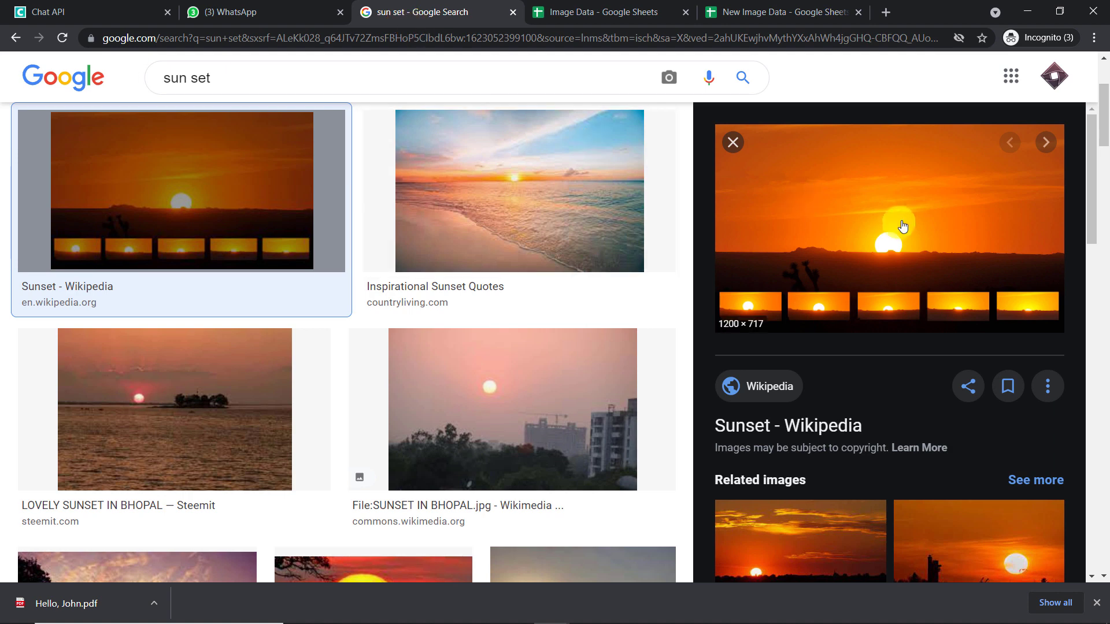
pyautogui.click(602, 199)
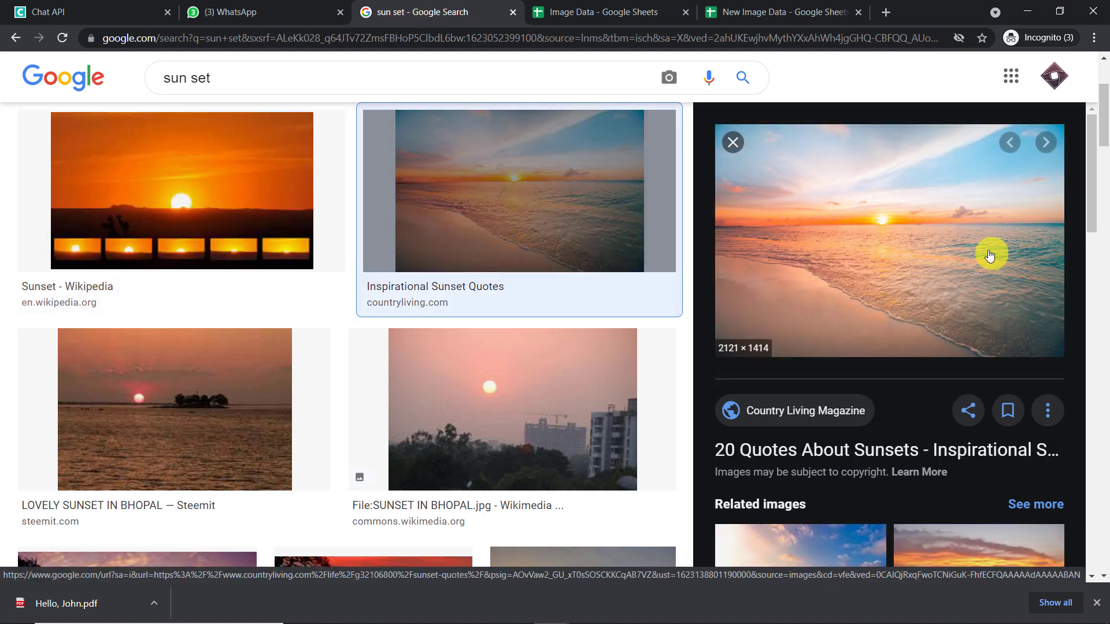
pyautogui.rightClick(991, 252)
pyautogui.click(972, 417)
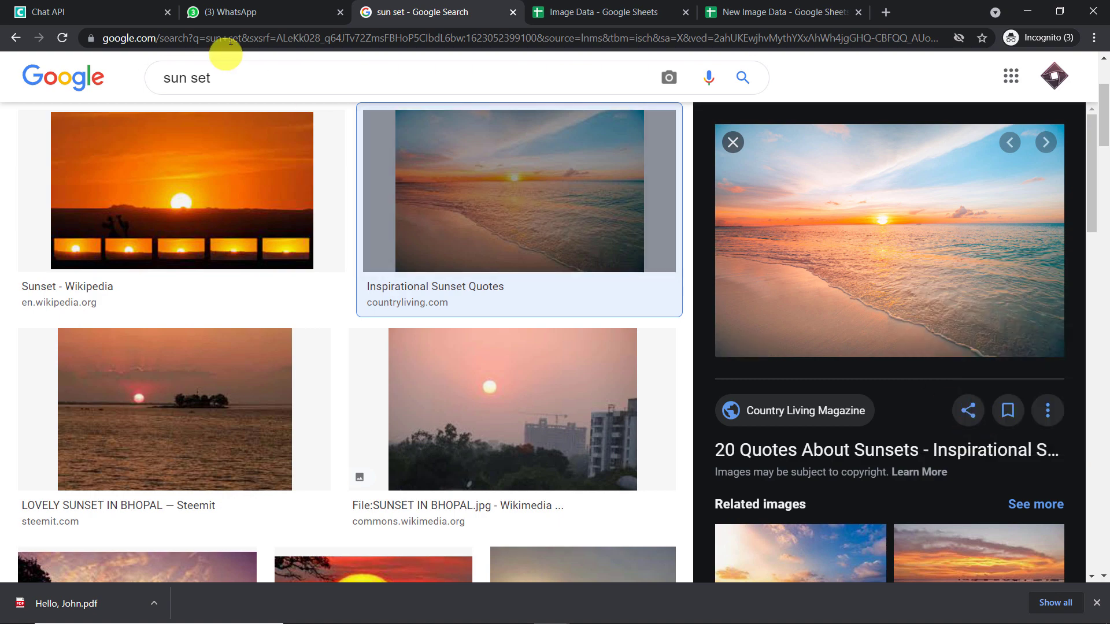
# - Paste the copied picture address into cell C4 of the Image Data sheet, and check the WhatsApp chat for the image message
pyautogui.click(576, 6)
pyautogui.click(540, 296)
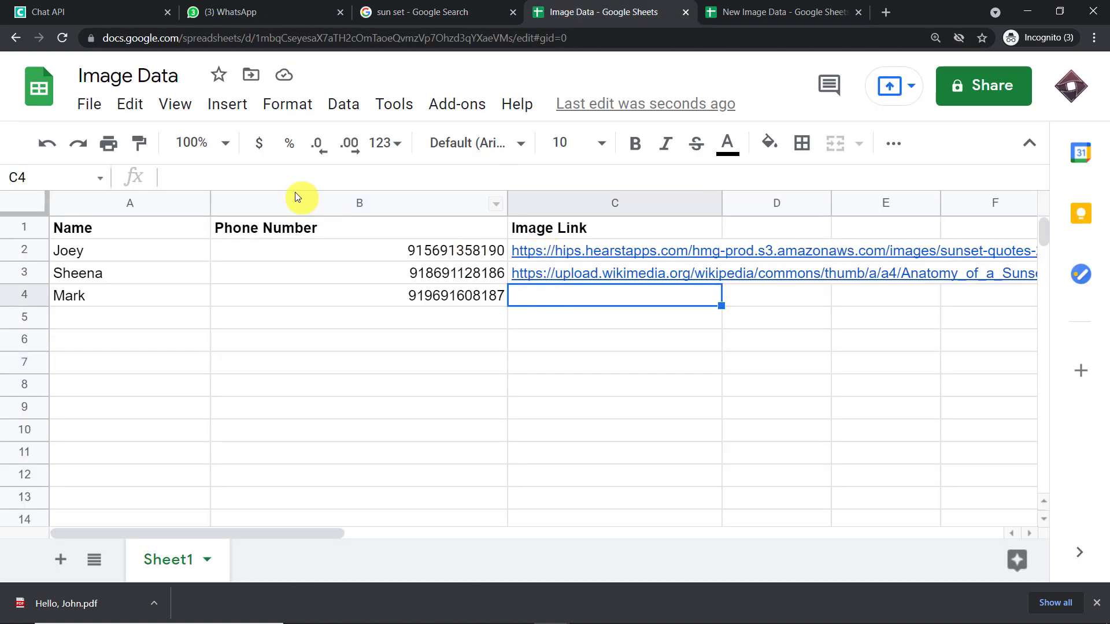
pyautogui.click(294, 176)
pyautogui.rightClick(293, 176)
pyautogui.click(353, 292)
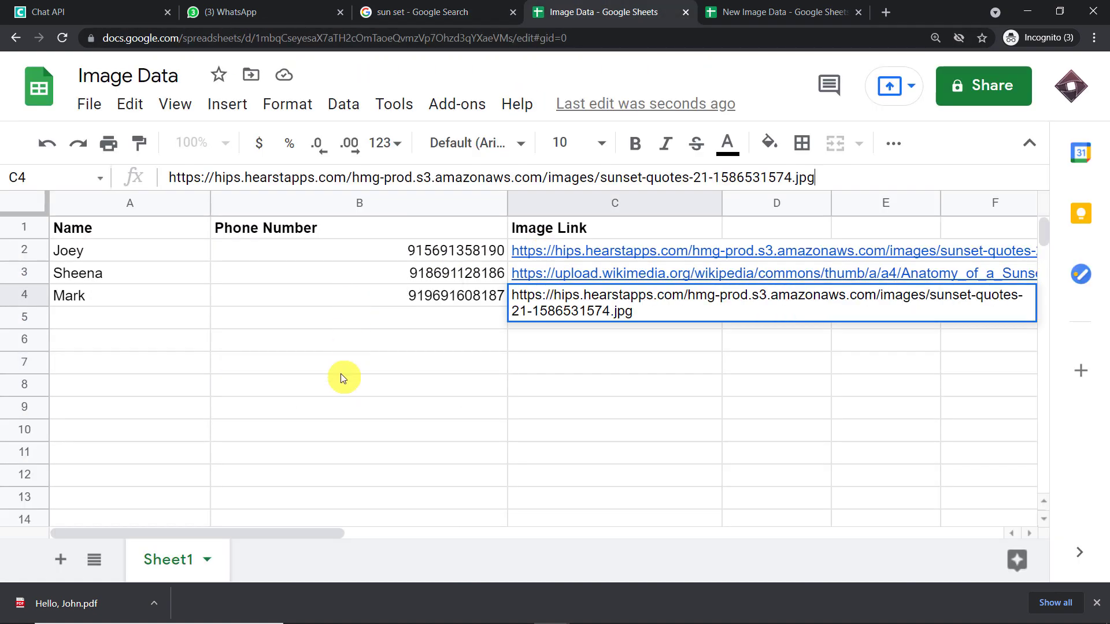
pyautogui.click(341, 374)
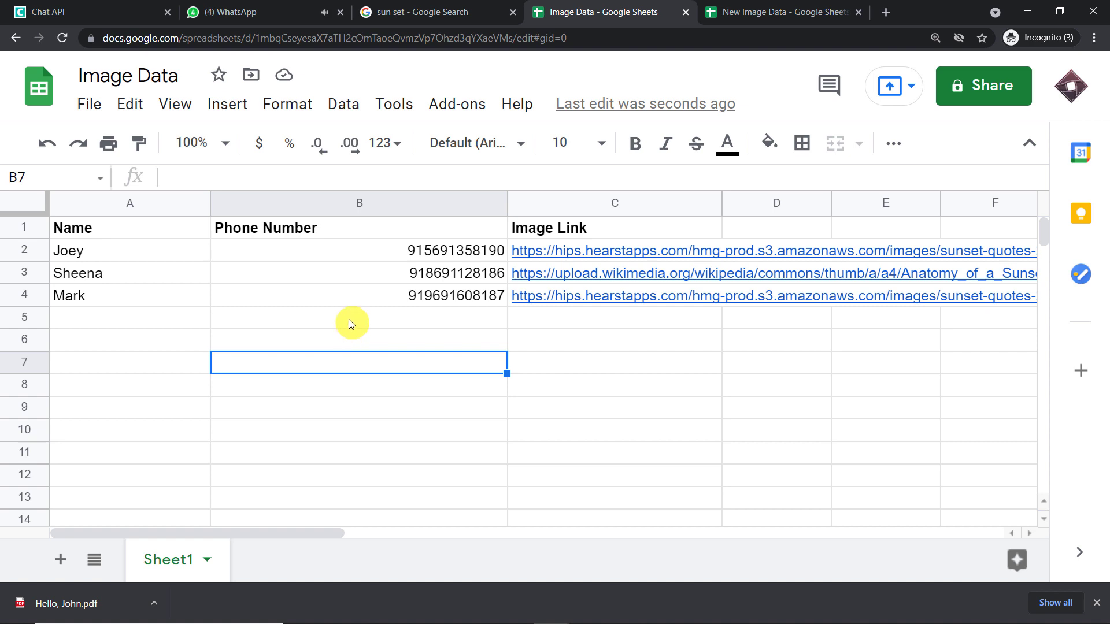
pyautogui.click(254, 11)
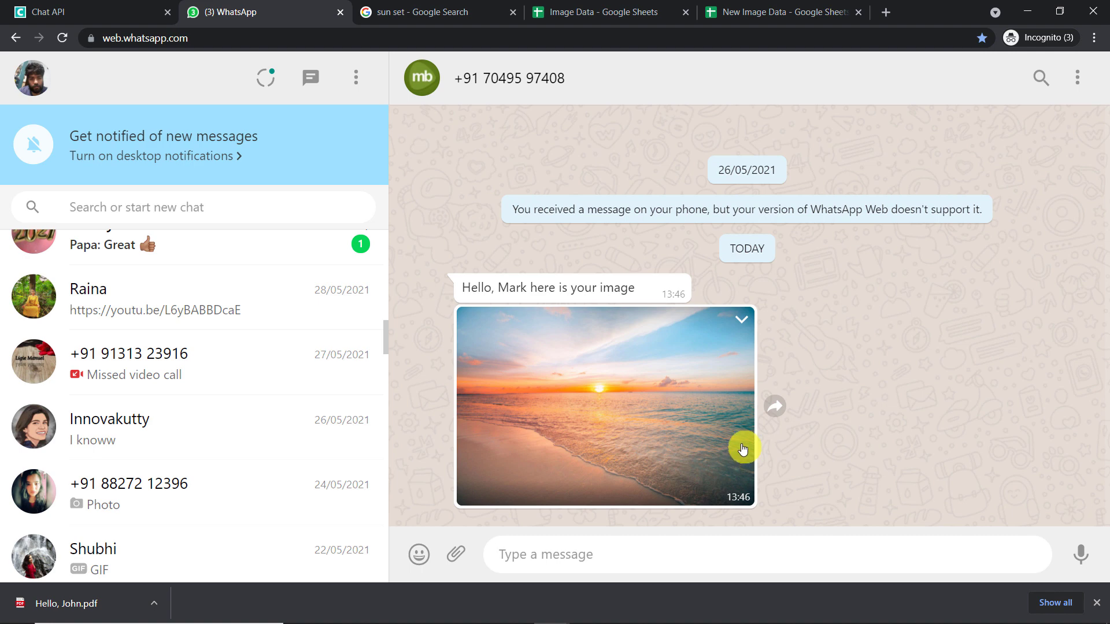
# - Open pabbly.com in a new browser tab and go to the Connect product page
pyautogui.click(886, 12)
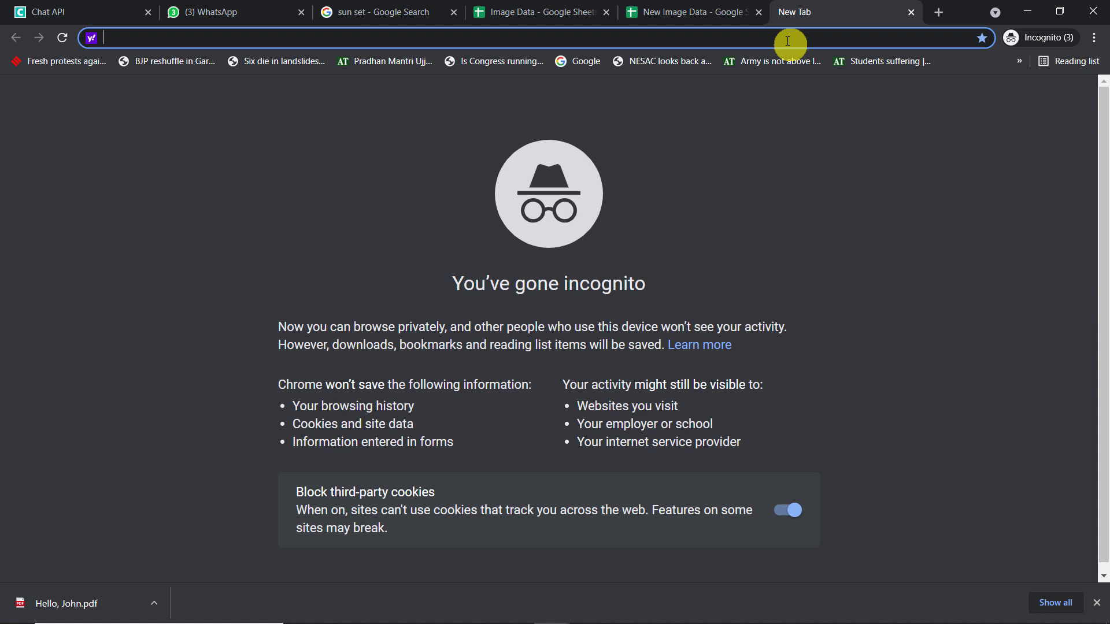
pyautogui.write('pabbly.com')
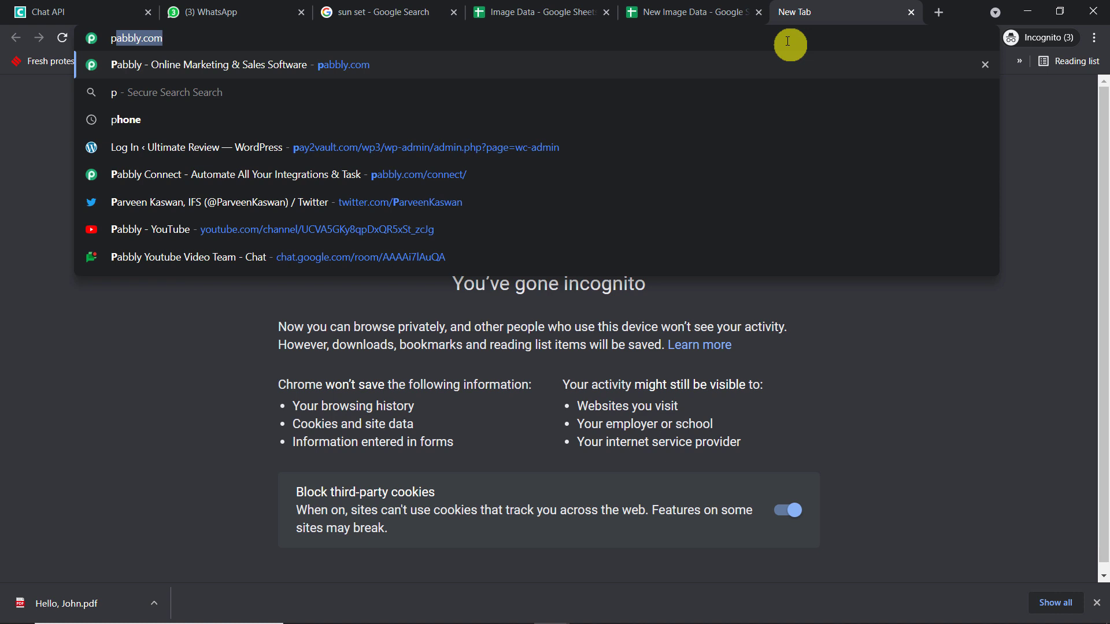
pyautogui.press('Return')
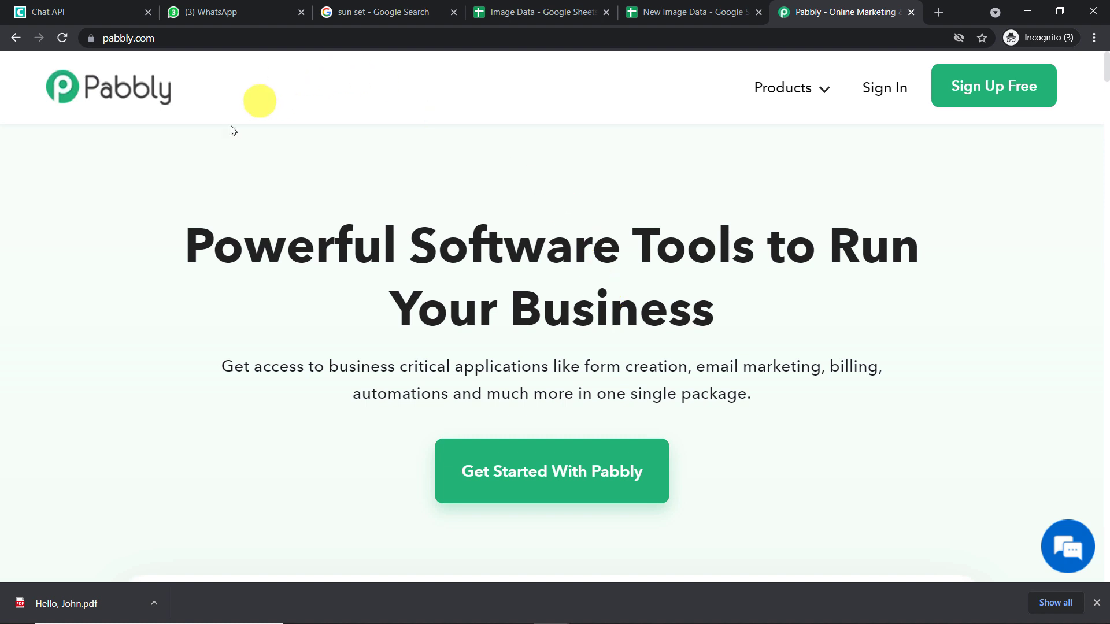
pyautogui.moveTo(783, 86)
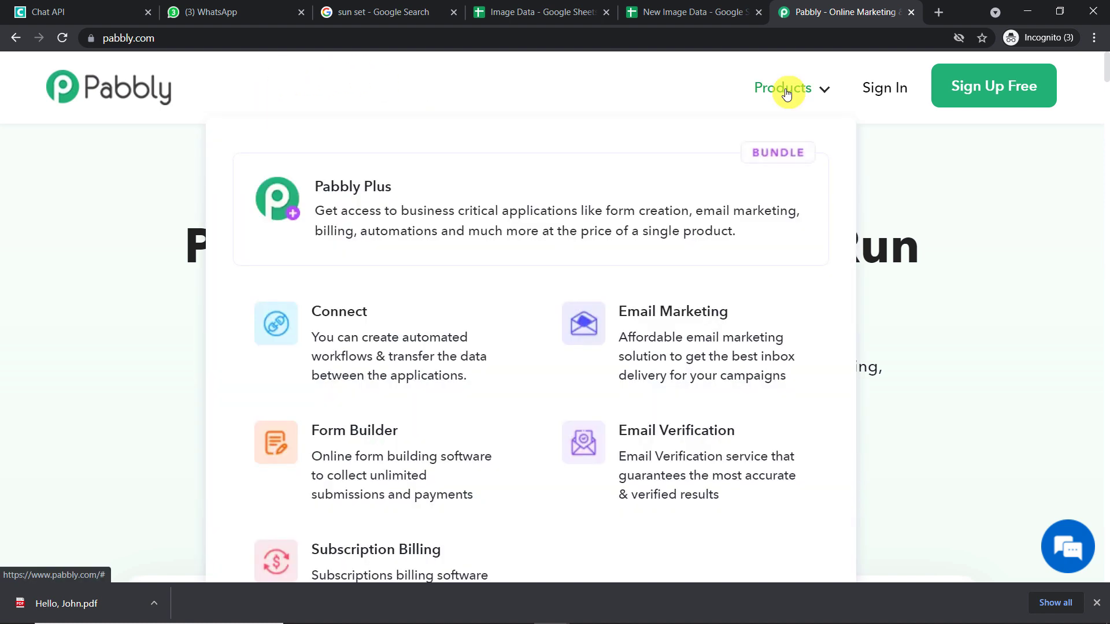
pyautogui.click(373, 375)
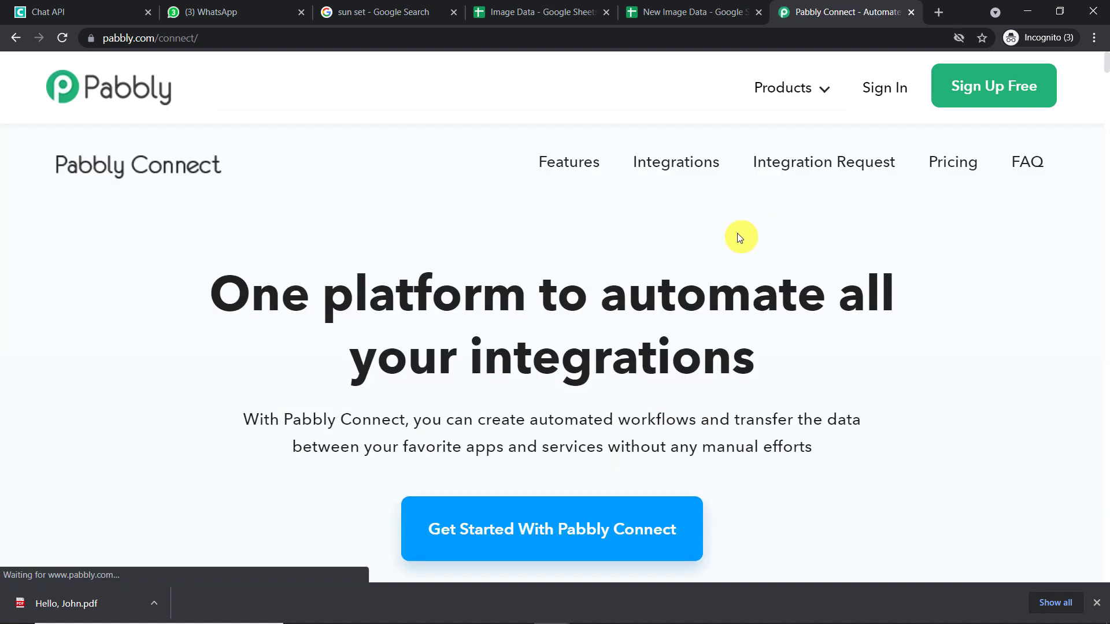
# - Sign in to Pabbly and access the Connect application from the account's app list
pyautogui.click(886, 96)
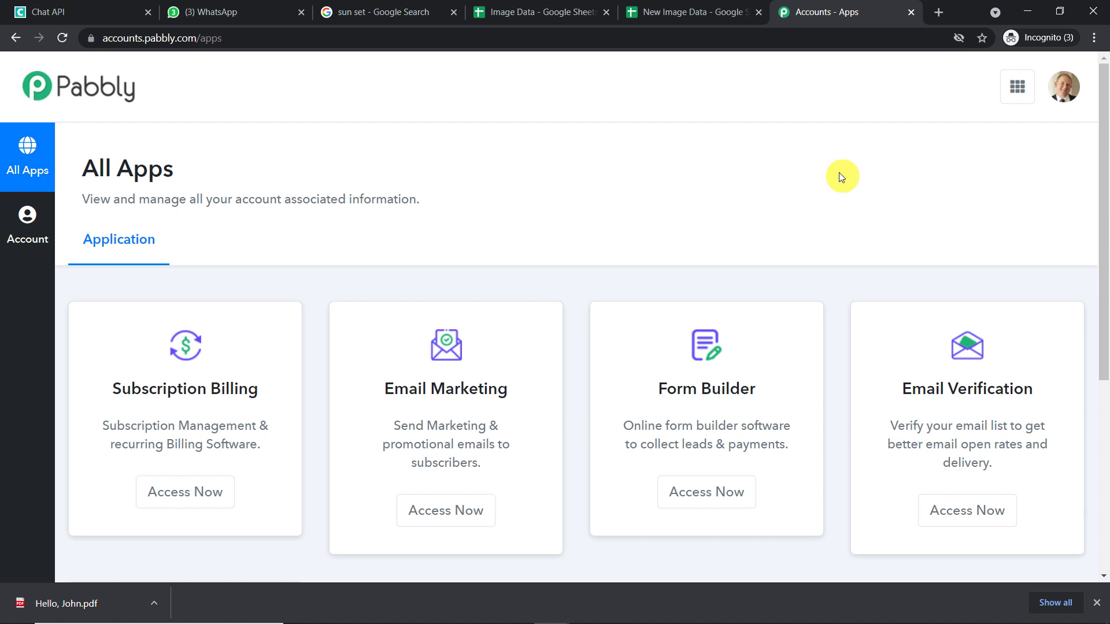
pyautogui.scroll(-5, 746, 174)
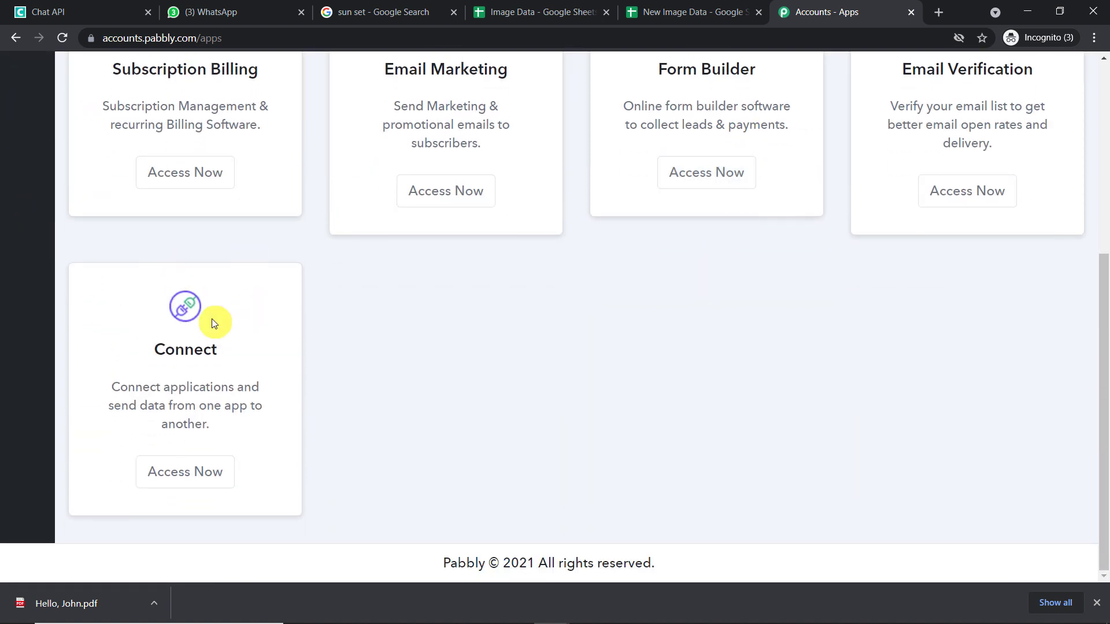
pyautogui.click(208, 471)
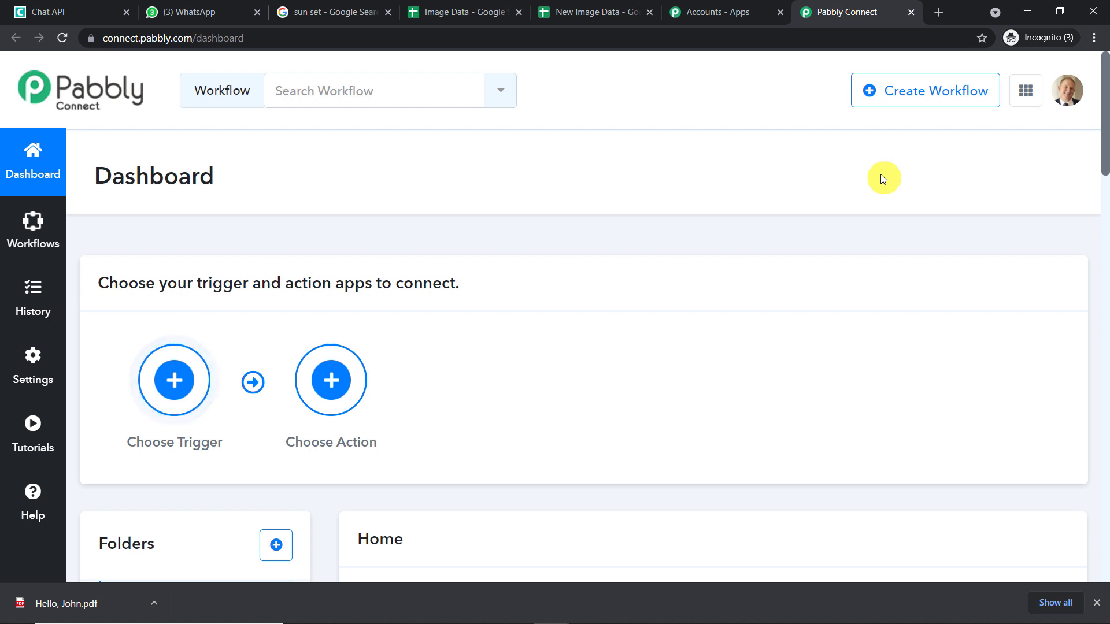
# - Create a workflow named "Google Sheets to WhatsApp (Images)"
pyautogui.click(911, 96)
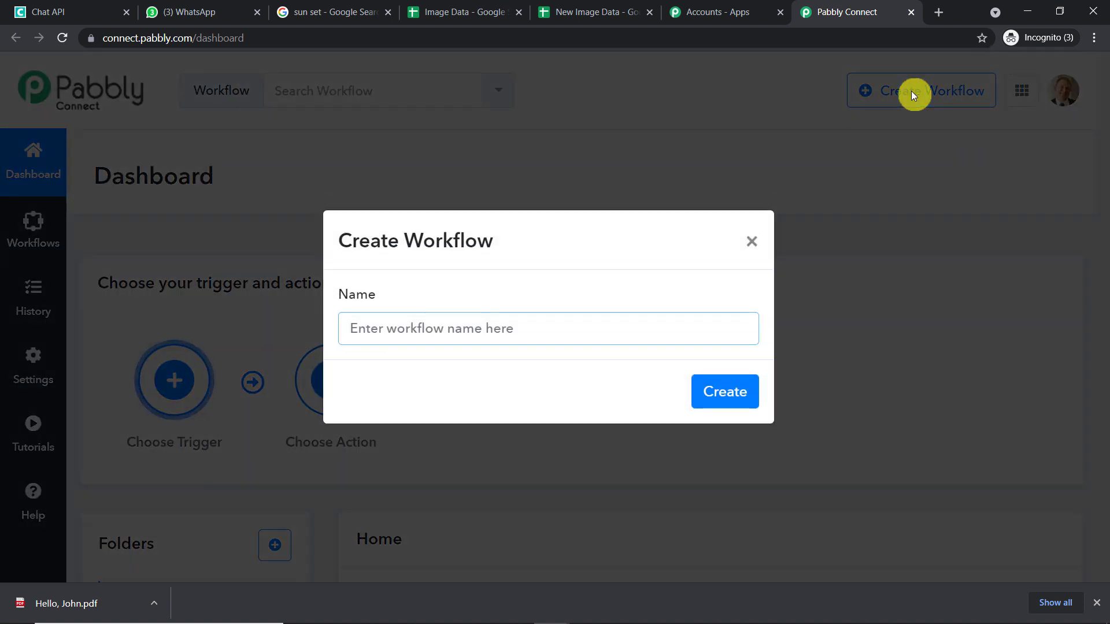
pyautogui.write('Googl')
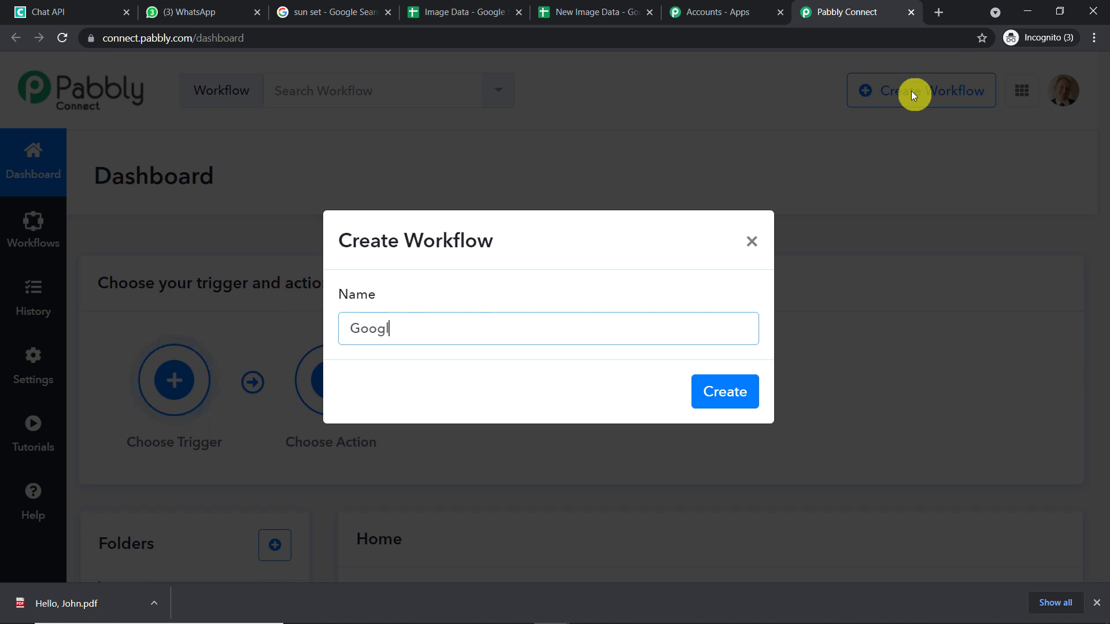
pyautogui.write('e Sheets to Whats')
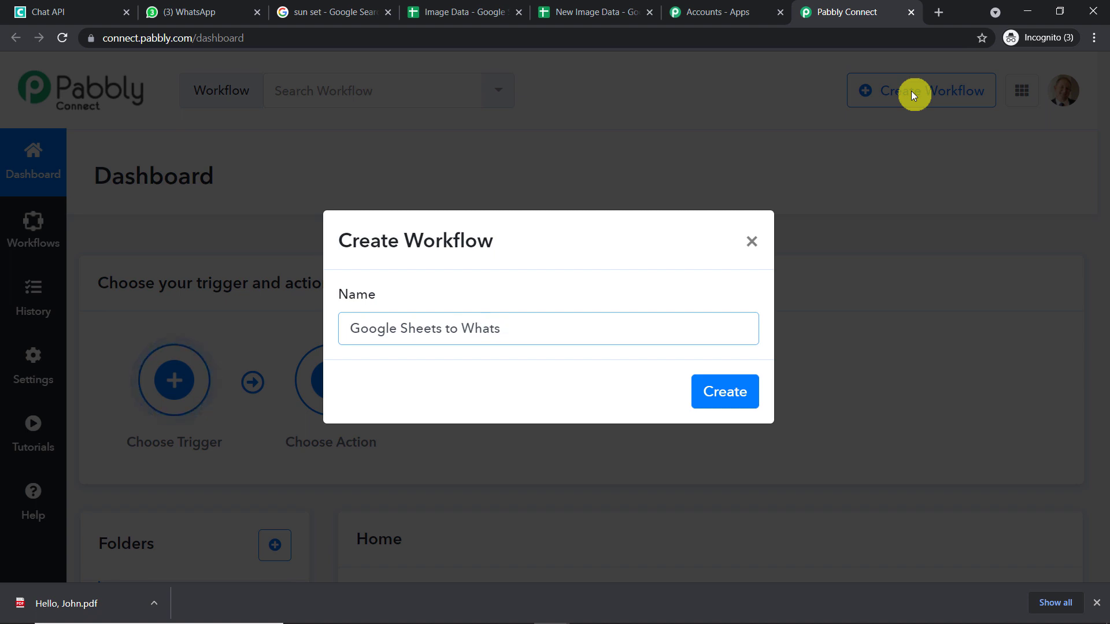
pyautogui.write('App (Image')
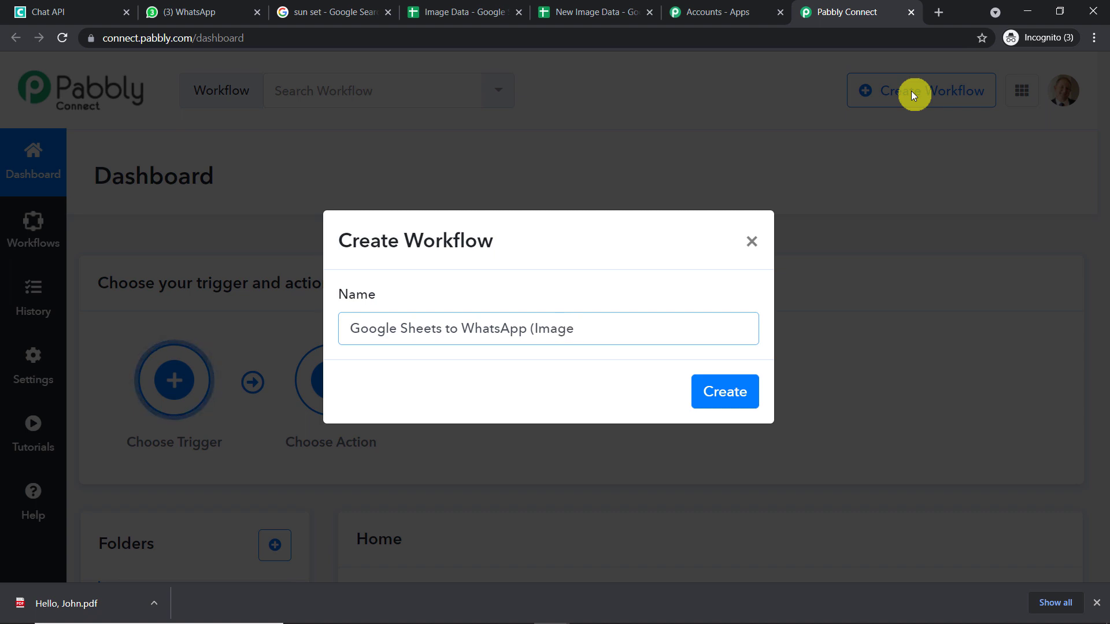
pyautogui.write('s0')
pyautogui.press('BackSpace')
pyautogui.press('BackSpace')
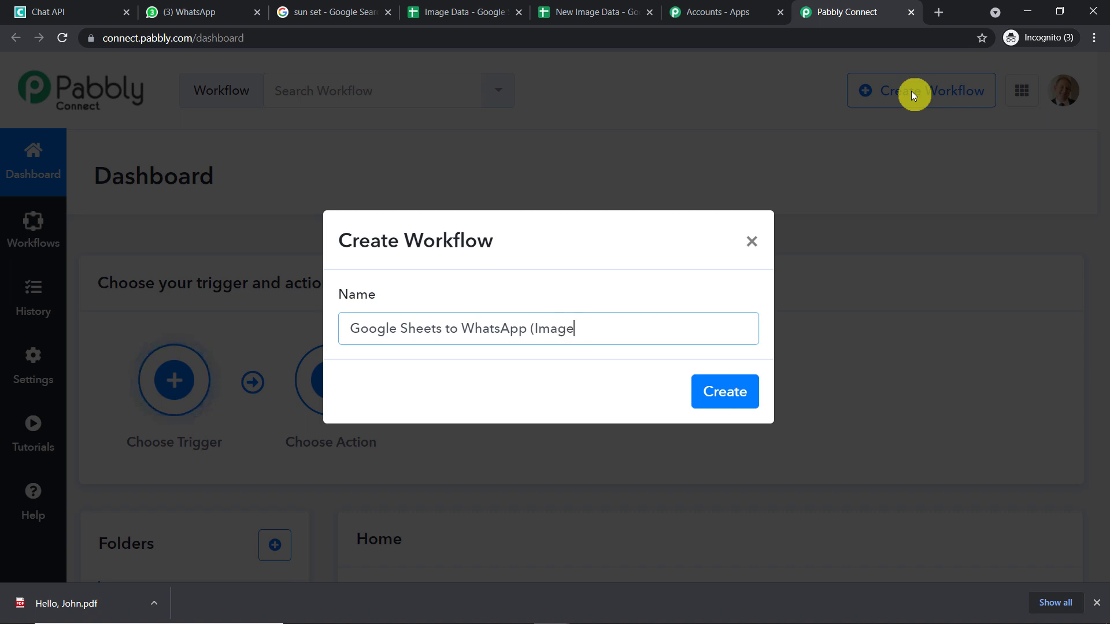
pyautogui.write('s)')
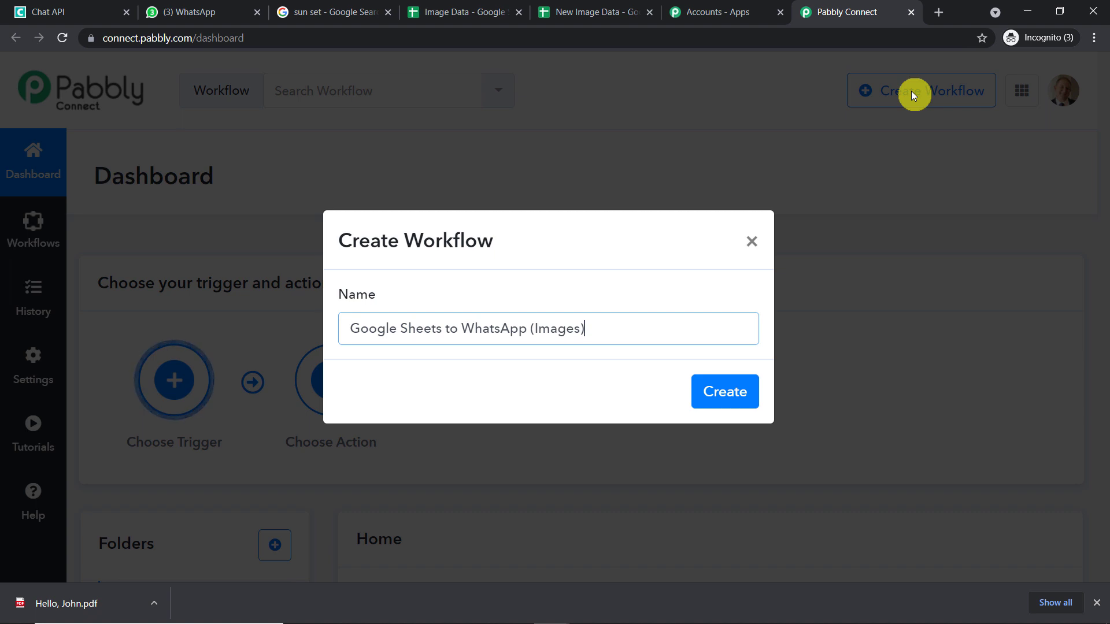
pyautogui.click(730, 393)
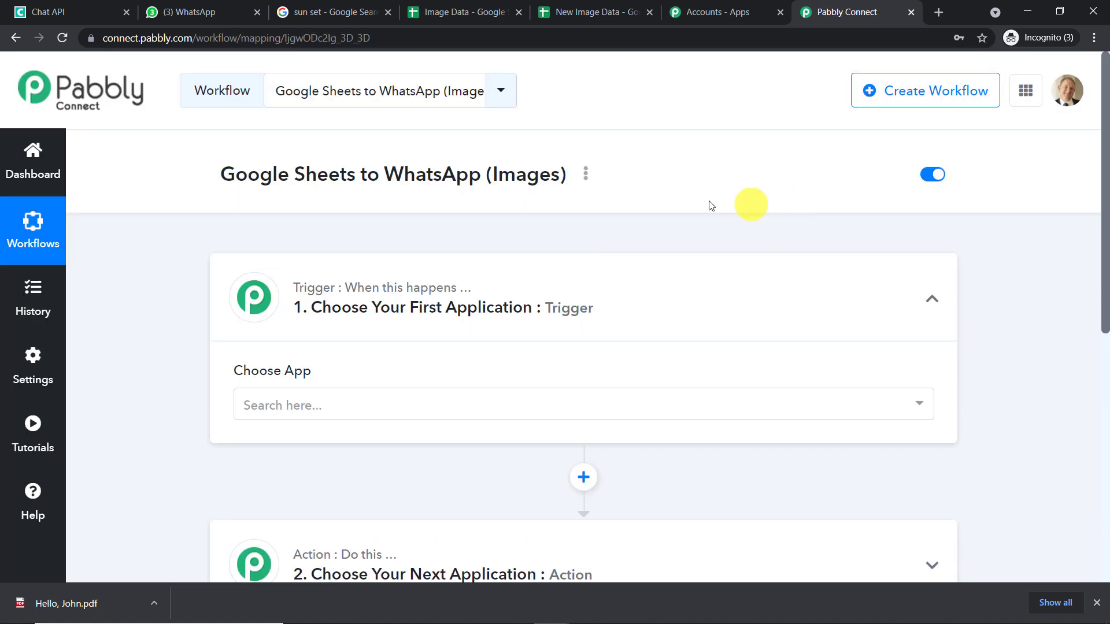
# - Search for "google shee" and choose Google Sheets as the workflow's trigger app
pyautogui.scroll(-3, 653, 213)
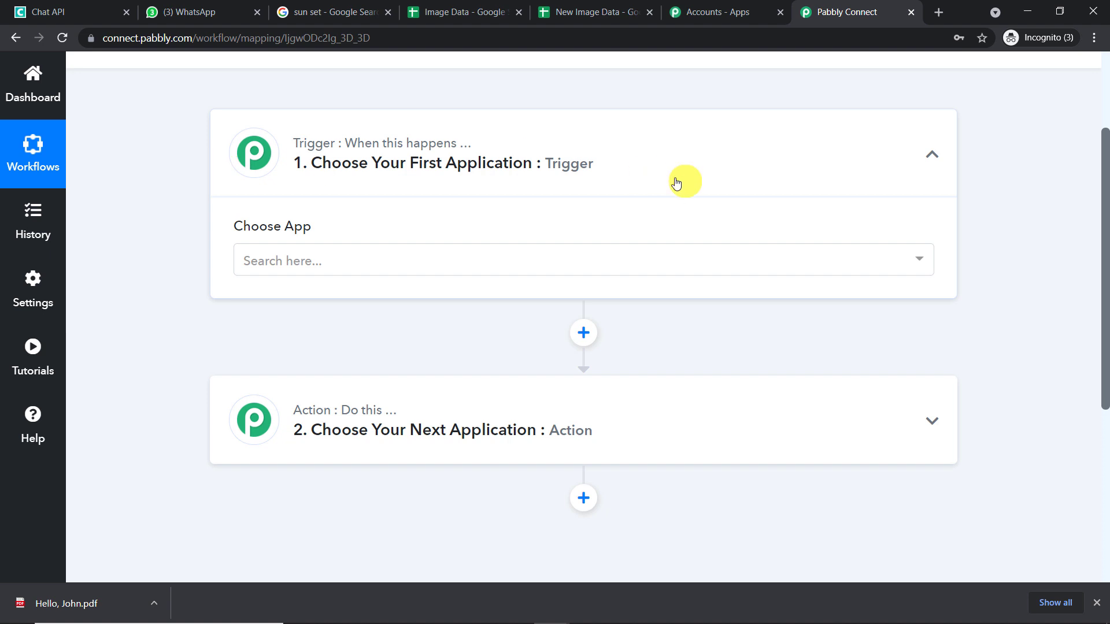
pyautogui.click(387, 252)
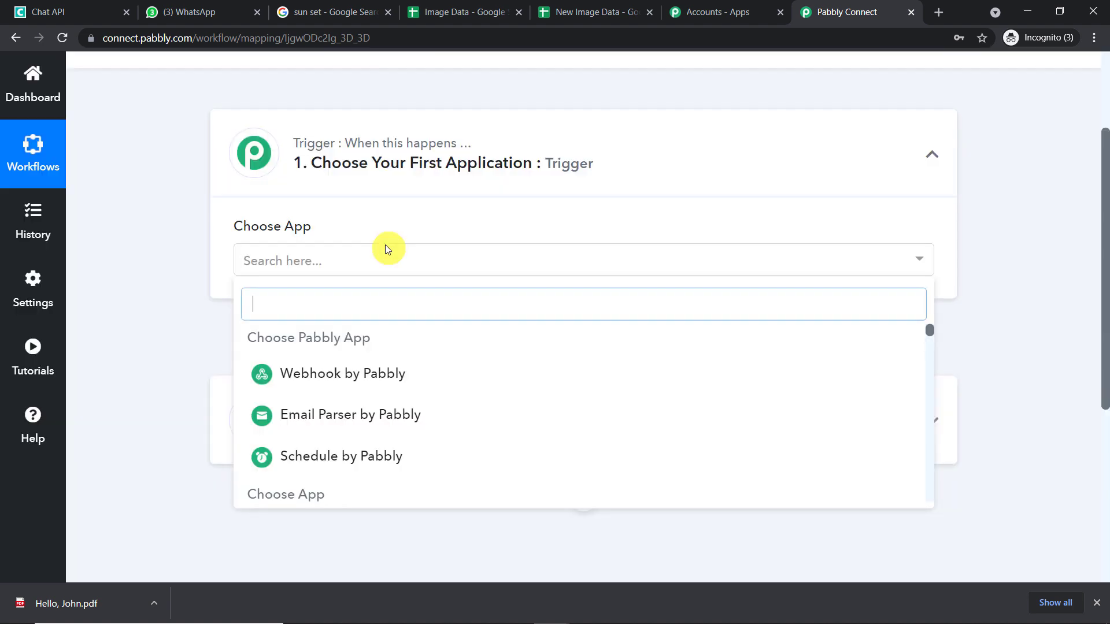
pyautogui.write('g')
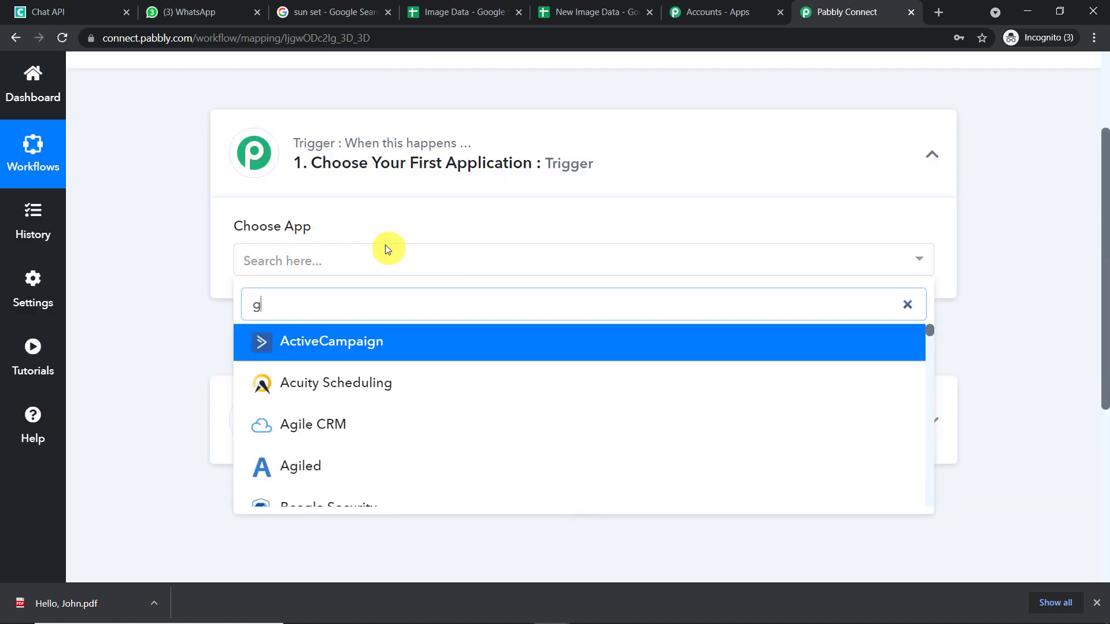
pyautogui.write('oogle')
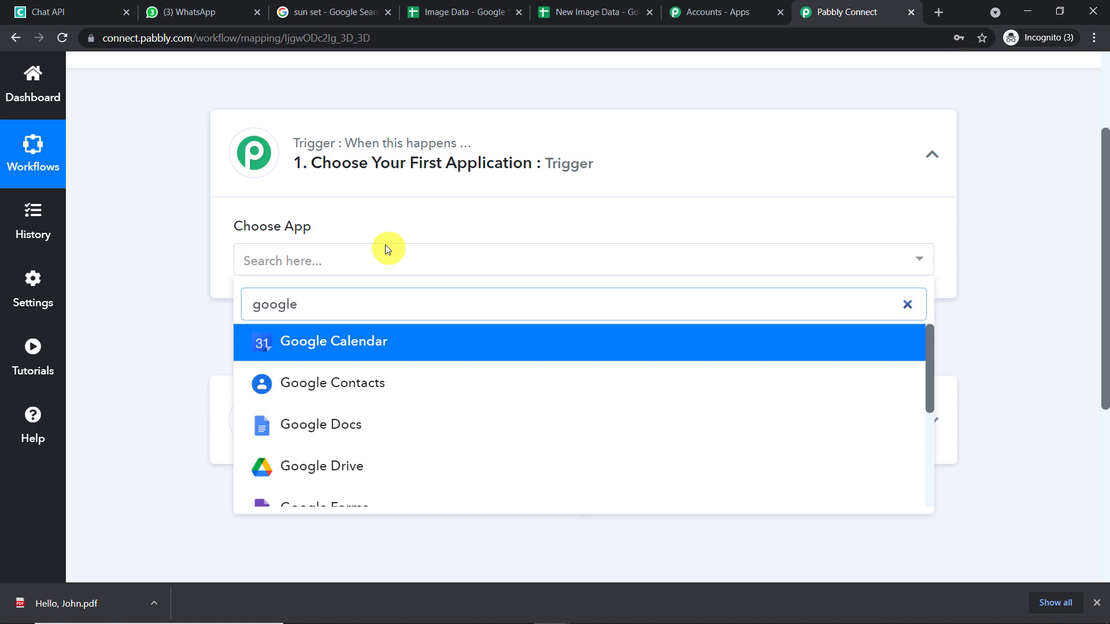
pyautogui.write(' shee')
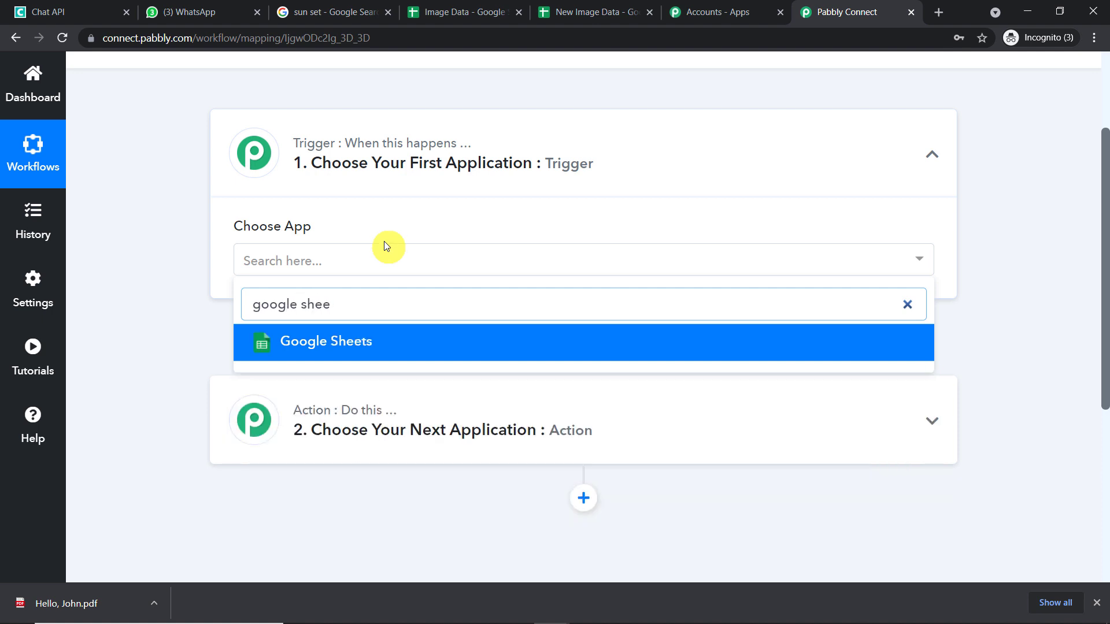
pyautogui.click(342, 354)
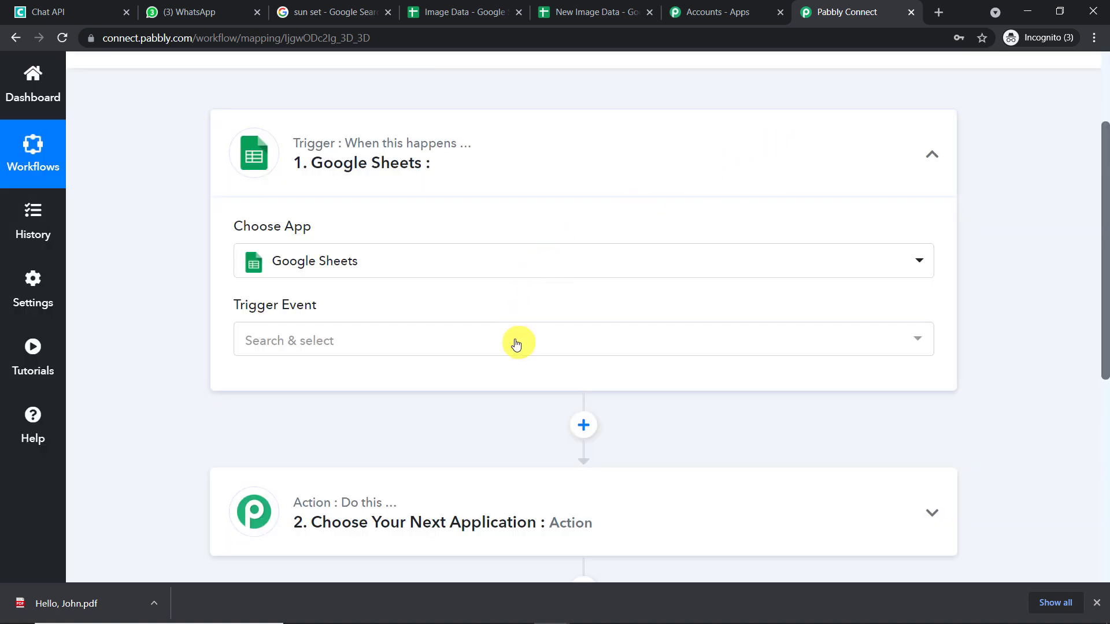
# - Set the Google Sheets trigger event to New Spreadsheet Row and review the event choices
pyautogui.click(515, 341)
pyautogui.click(447, 420)
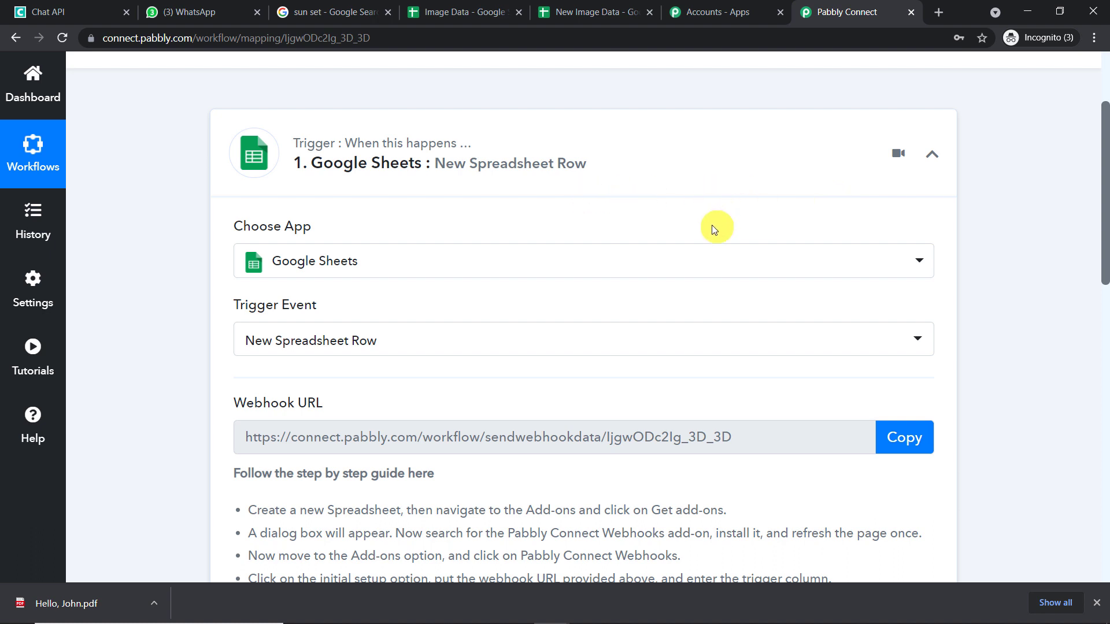
pyautogui.click(539, 338)
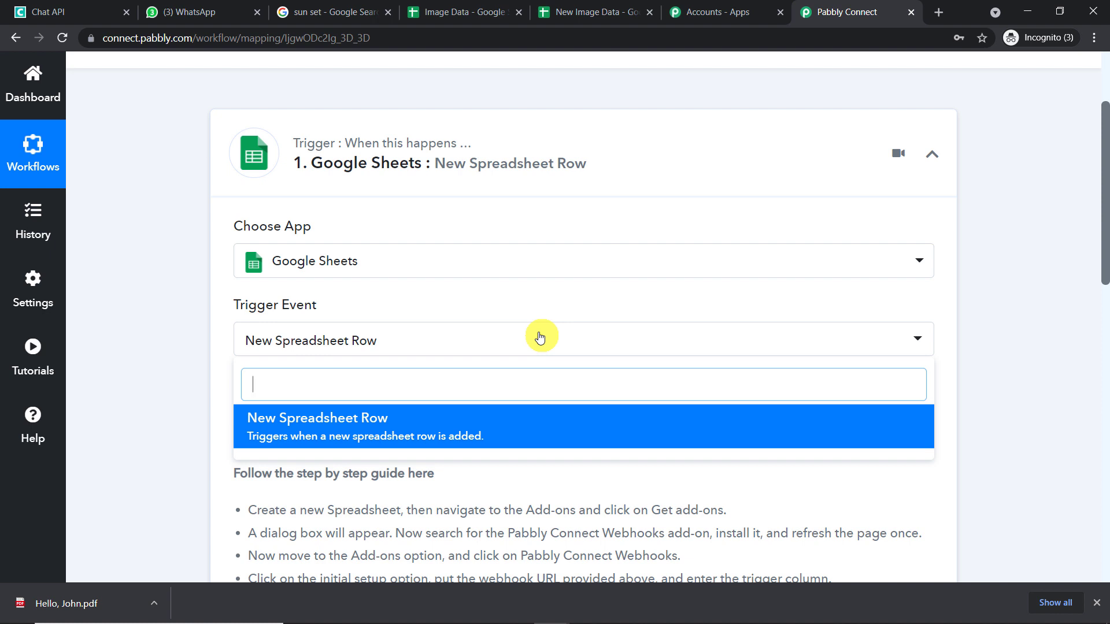
# - View the Pabbly Forum from the workflow's help link, then close it to return to the Google Sheets trigger
pyautogui.click(553, 288)
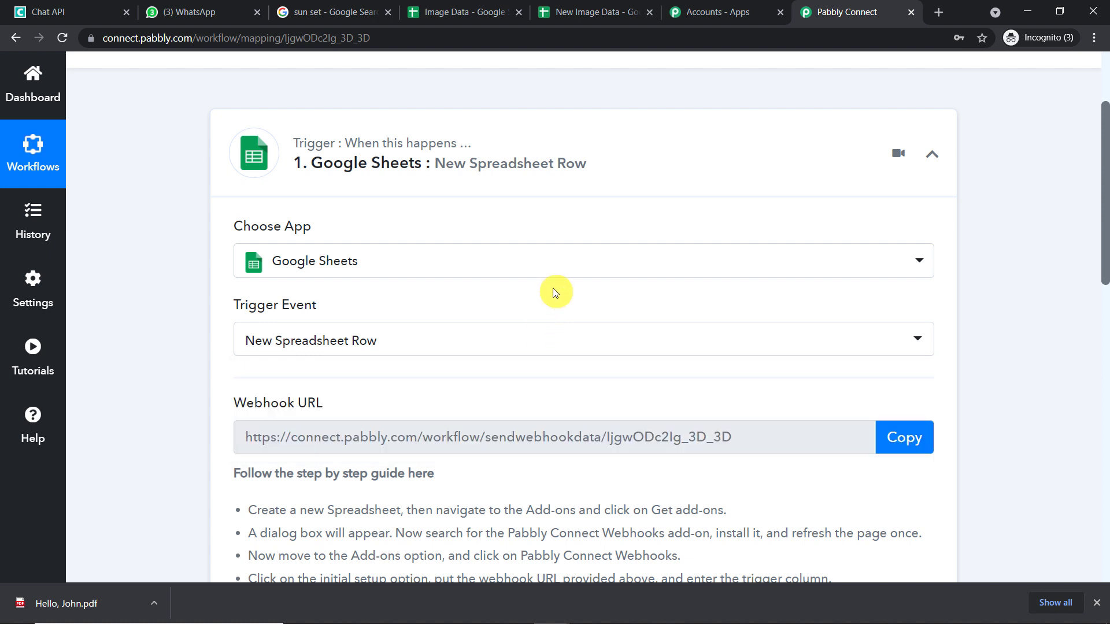
pyautogui.click(44, 409)
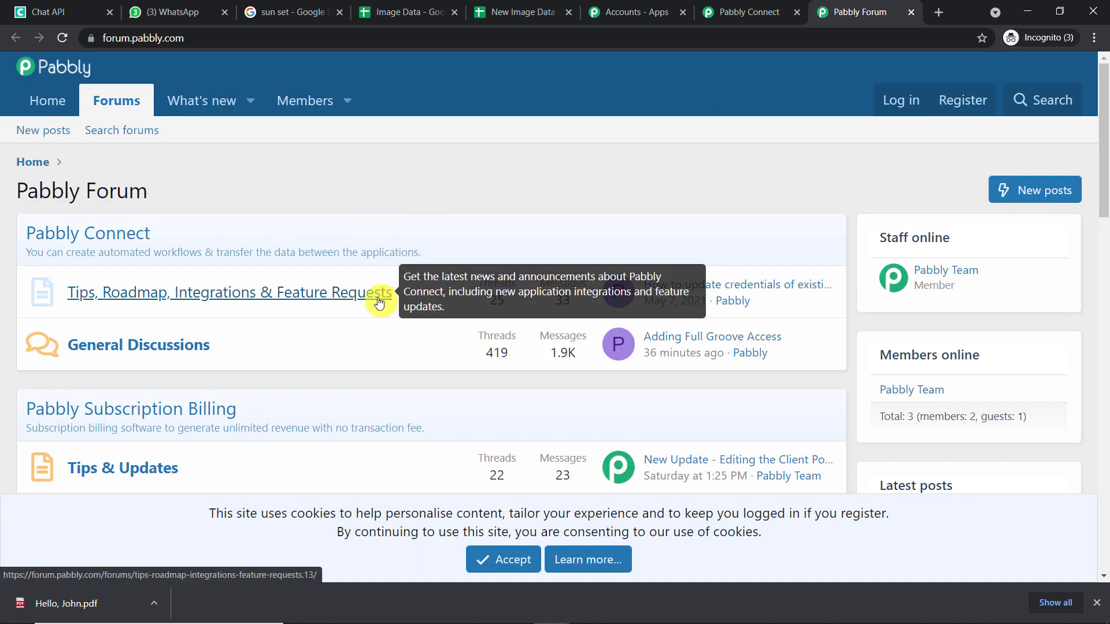
pyautogui.click(911, 13)
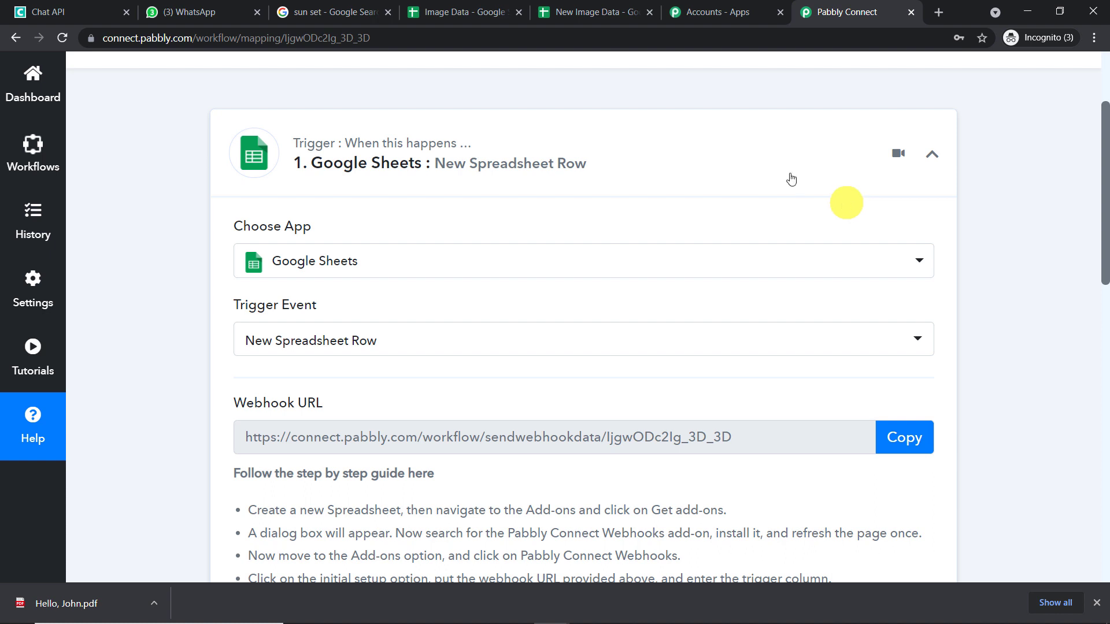
# - From the New Image Data spreadsheet, search the add-on marketplace for Pabbly Connect Webhooks, check its listing and close the marketplace
pyautogui.click(592, 12)
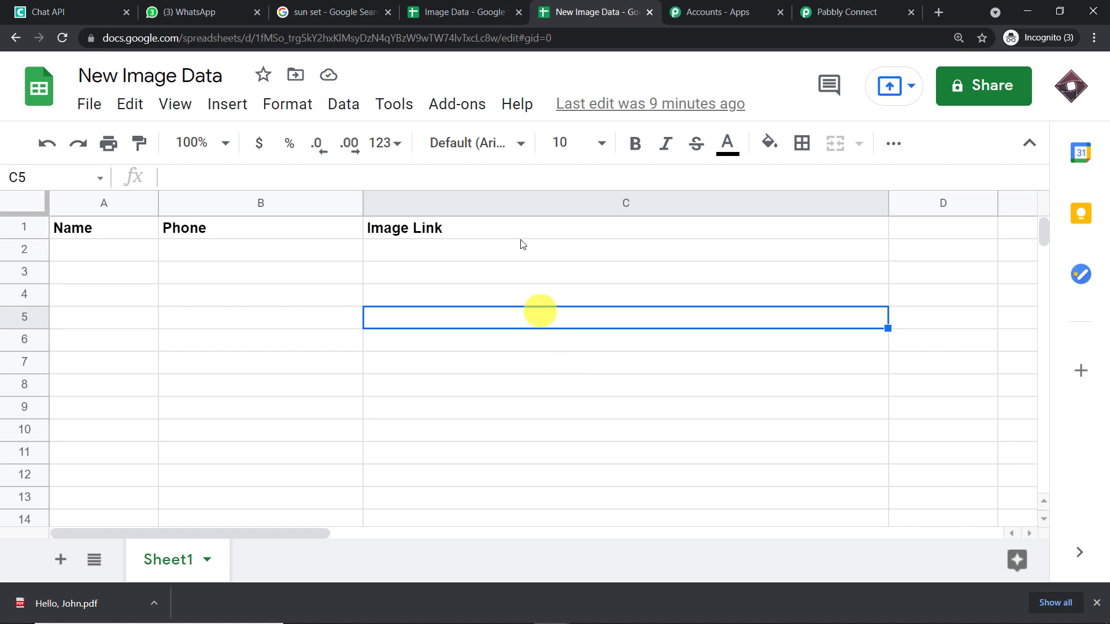
pyautogui.click(464, 107)
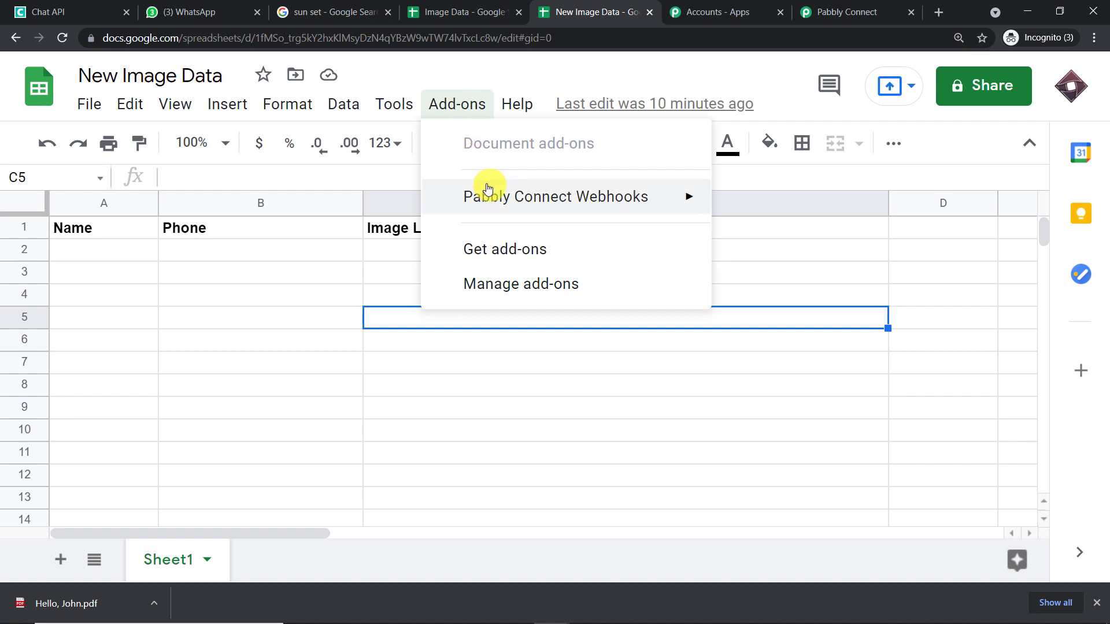
pyautogui.moveTo(489, 190)
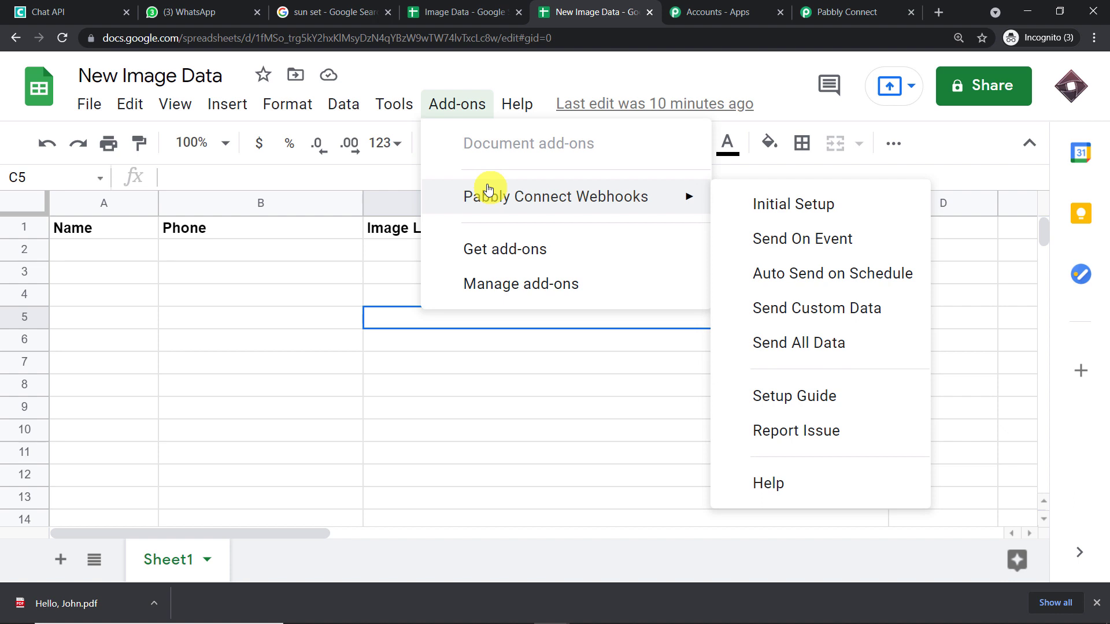
pyautogui.click(506, 249)
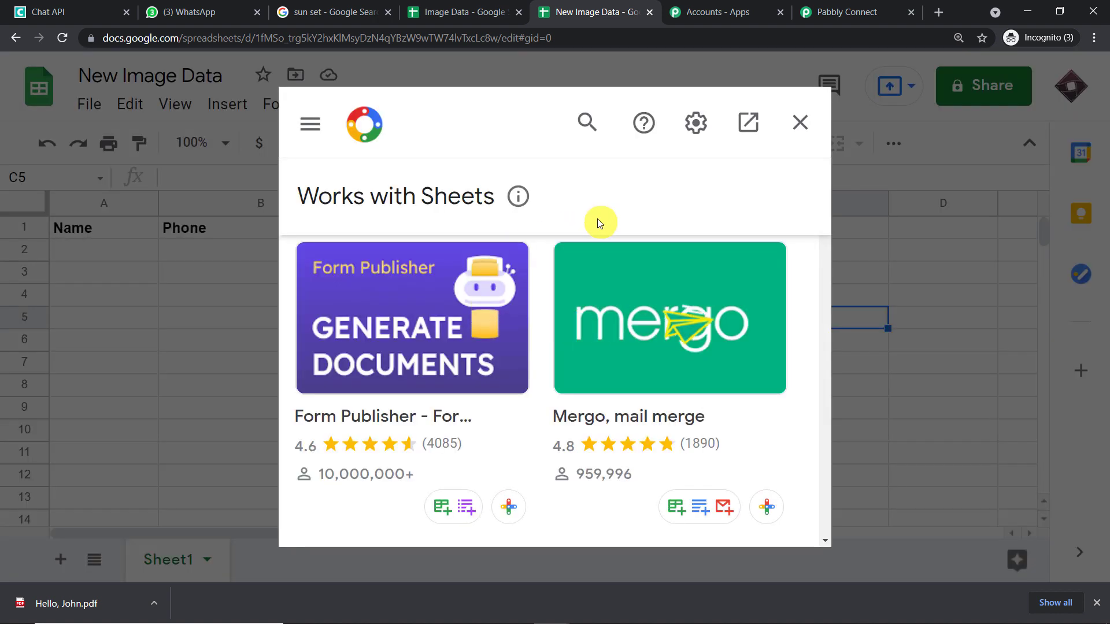
pyautogui.click(587, 122)
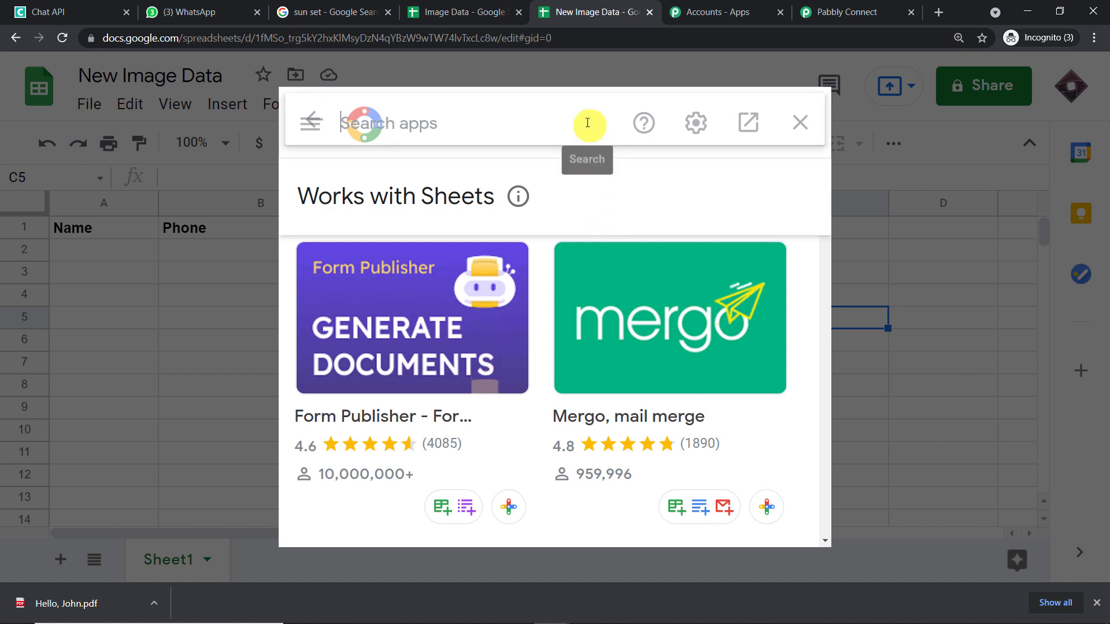
pyautogui.write('p')
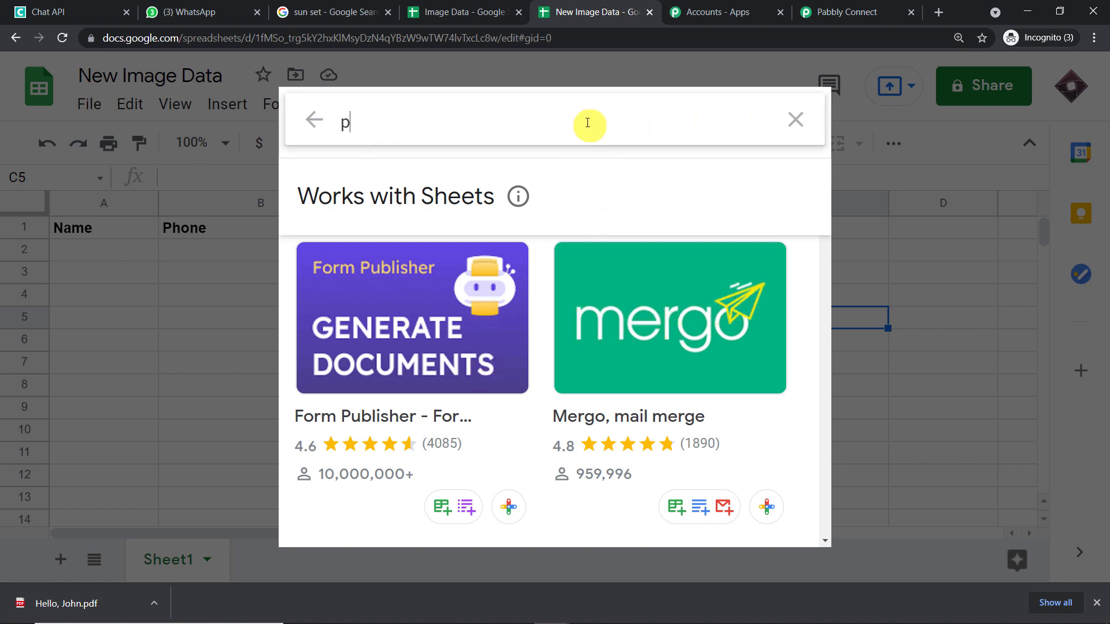
pyautogui.write('abb')
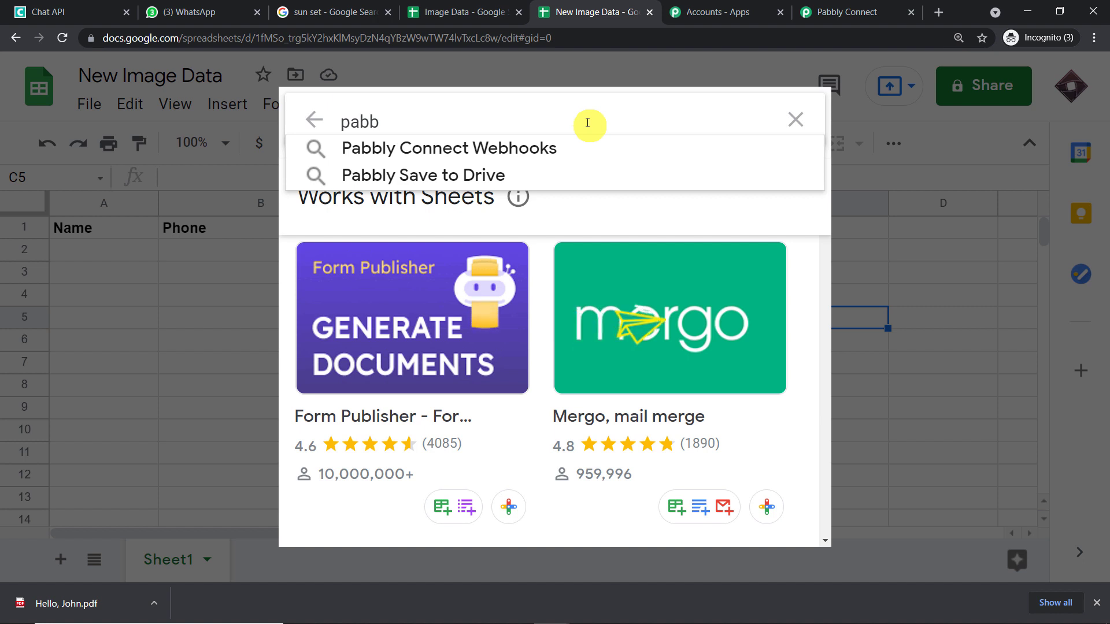
pyautogui.click(597, 146)
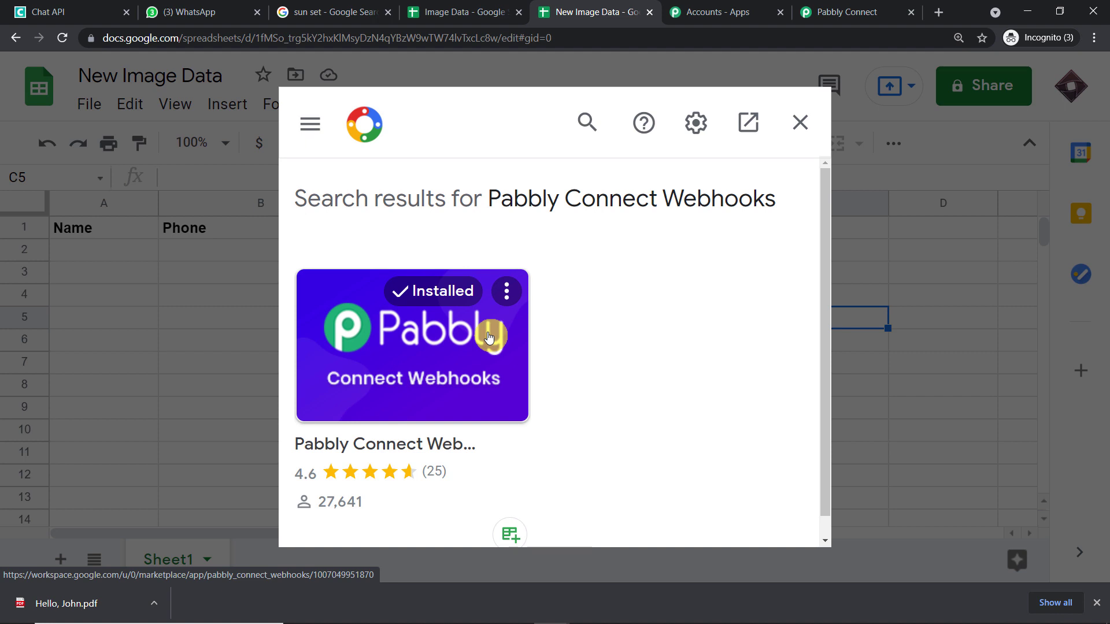
pyautogui.click(800, 123)
# - Open the Pabbly Connect Webhooks initial setup and fill its webhook URL with the one copied from the Pabbly Connect workflow
pyautogui.click(468, 113)
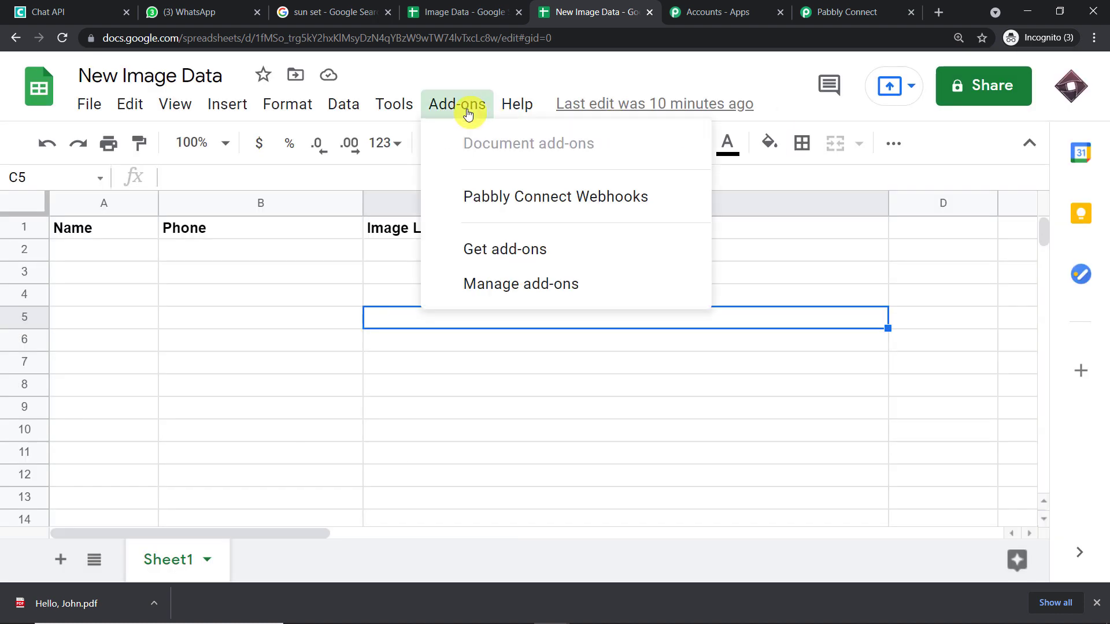
pyautogui.moveTo(515, 208)
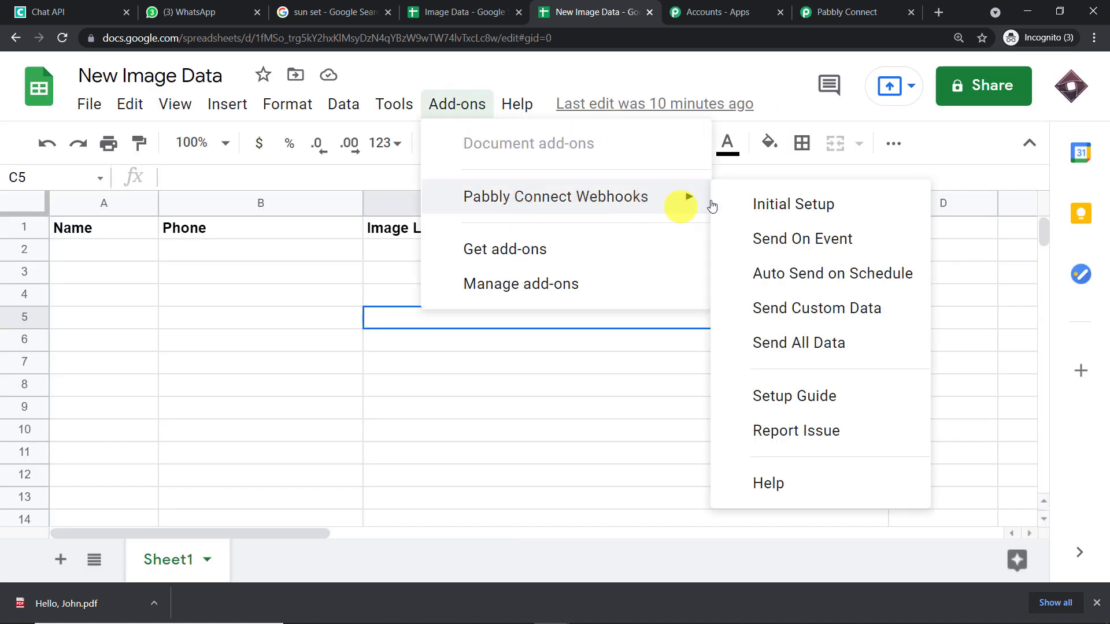
pyautogui.click(752, 204)
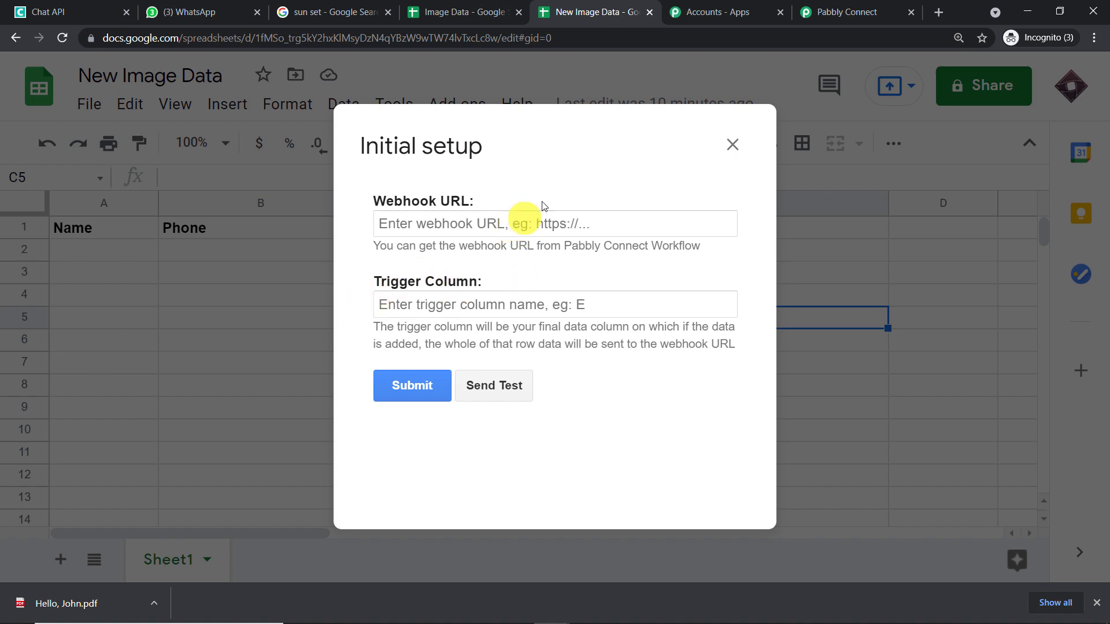
pyautogui.click(873, 7)
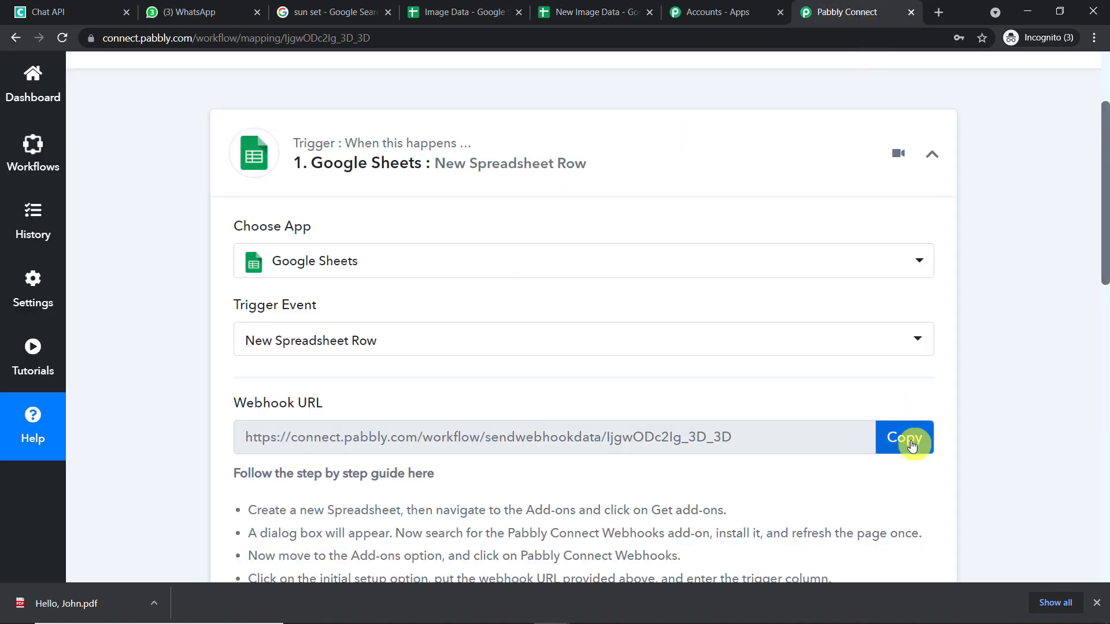
pyautogui.click(910, 439)
pyautogui.click(576, 11)
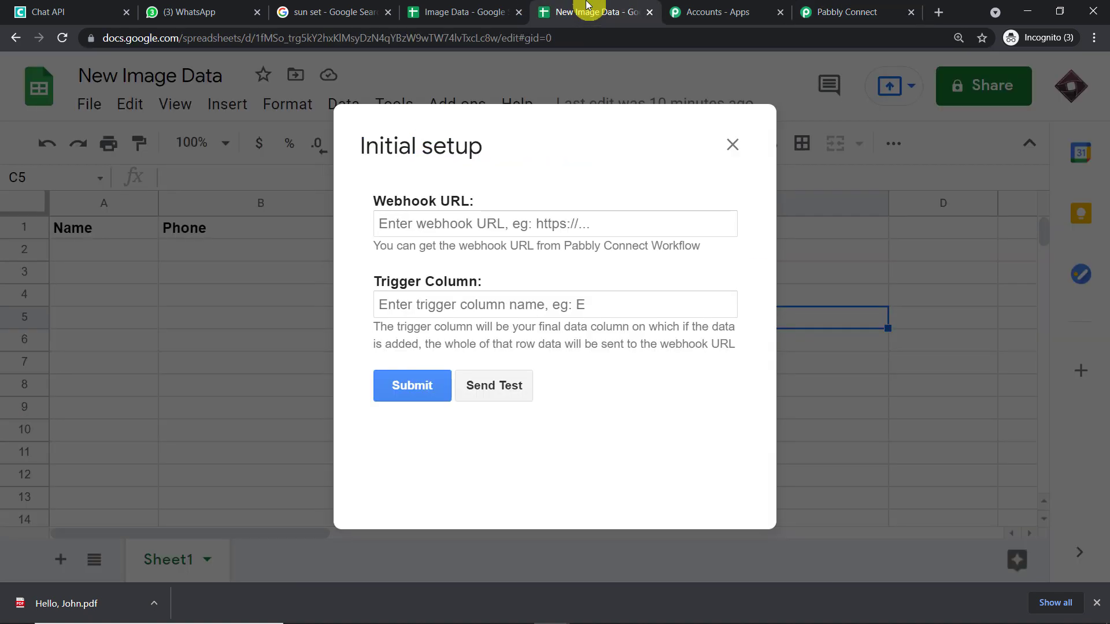
pyautogui.click(485, 222)
pyautogui.rightClick(503, 222)
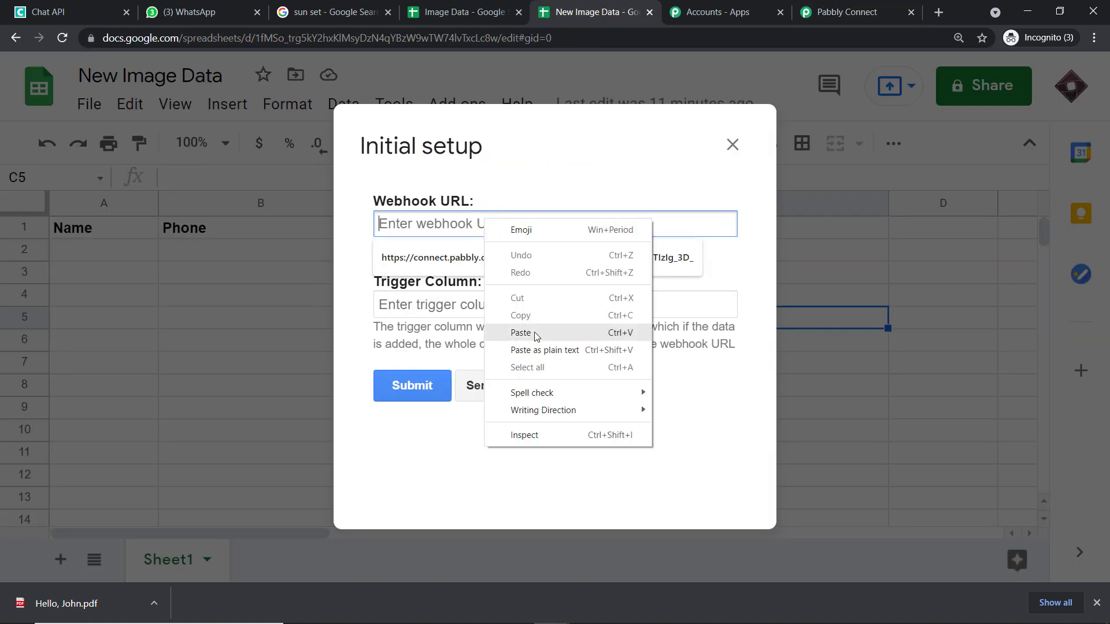
pyautogui.click(528, 331)
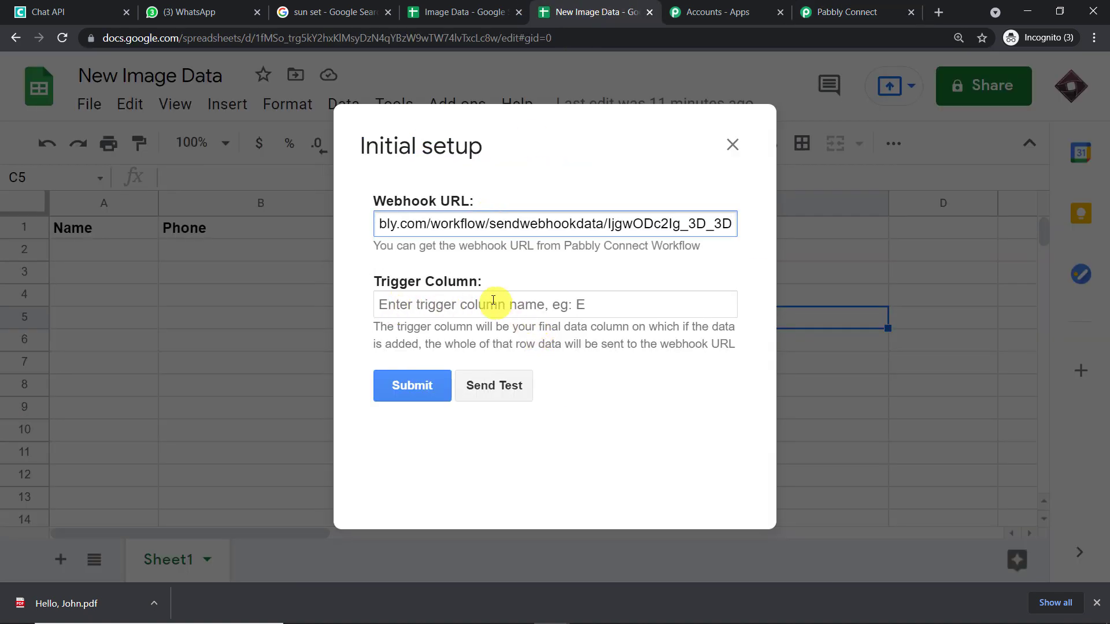
# - Set the trigger column to C and submit the webhook's initial setup
pyautogui.click(493, 300)
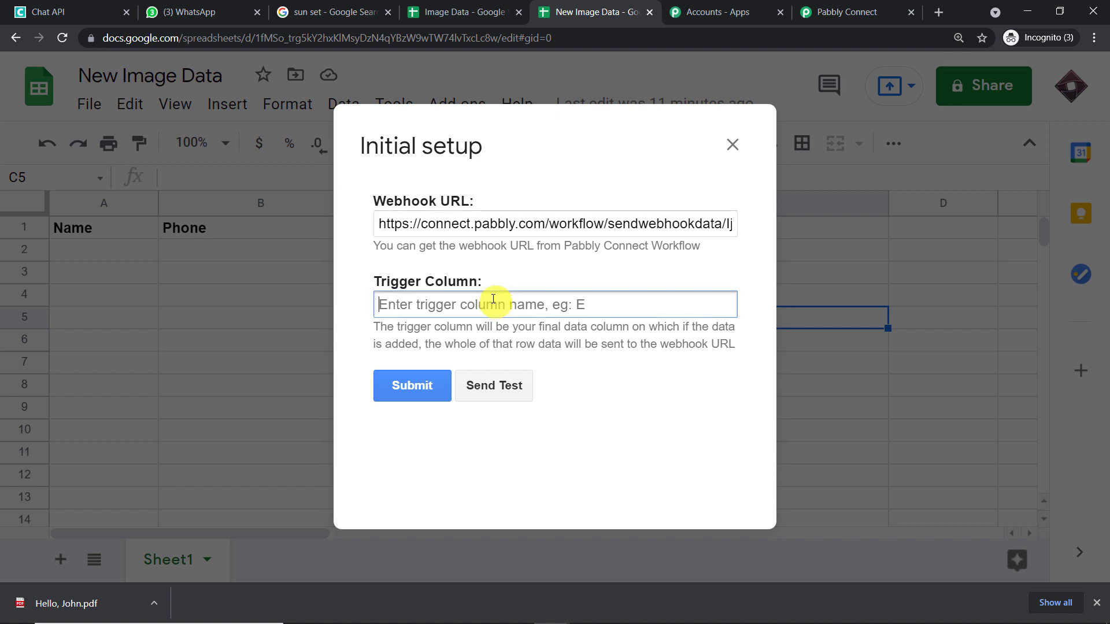
pyautogui.write('C')
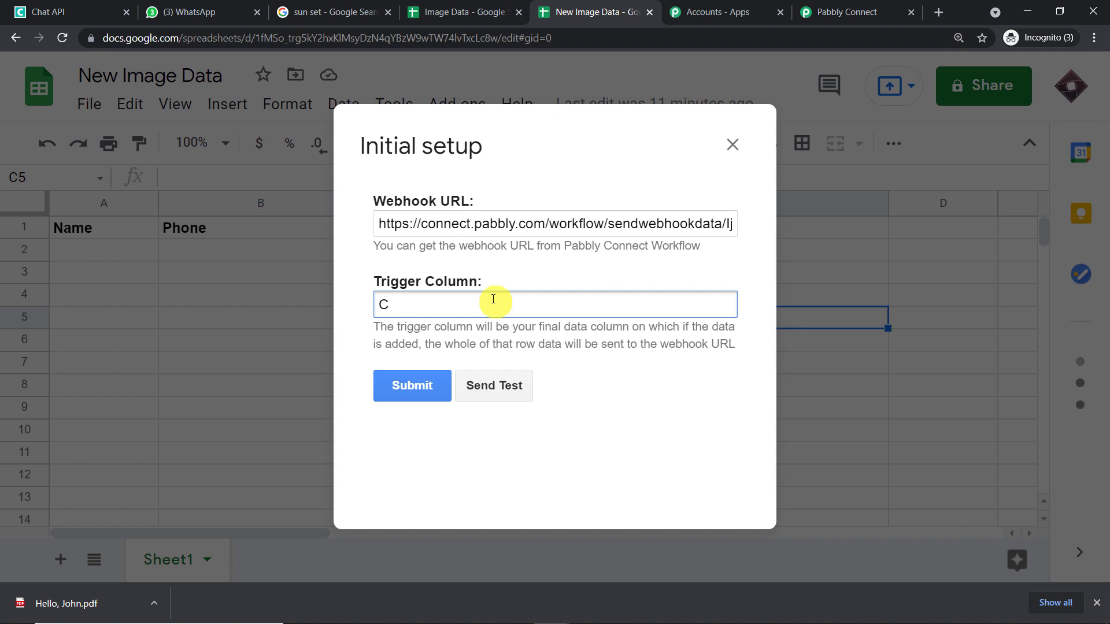
pyautogui.click(405, 386)
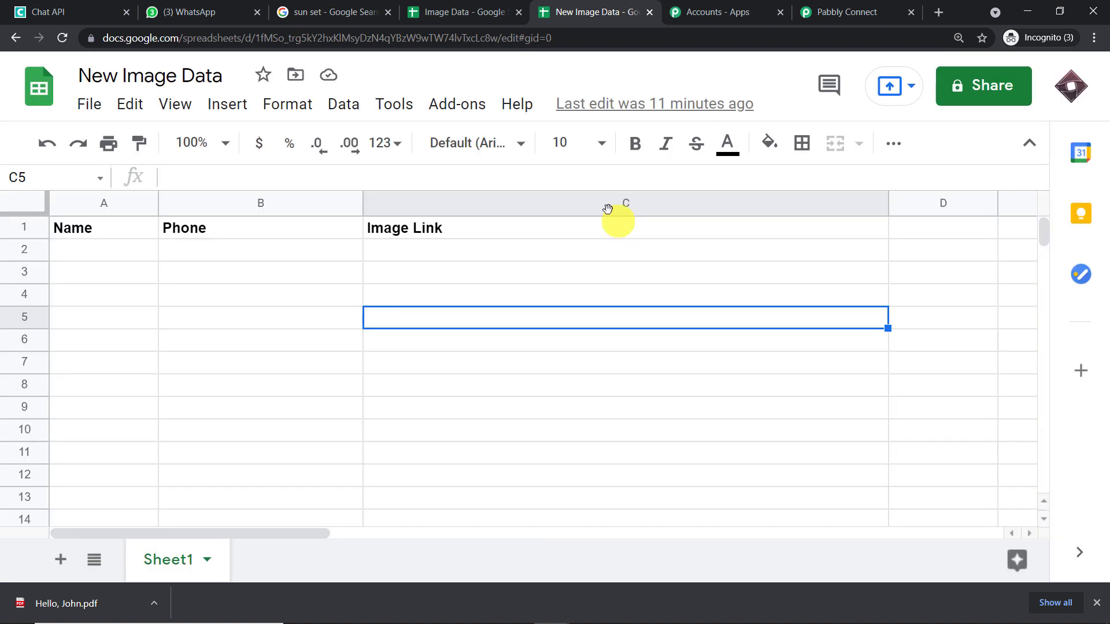
# - Enable Send On Event for the spreadsheet's Pabbly Connect Webhooks add-on and check the workflow's webhook response status
pyautogui.click(462, 109)
pyautogui.moveTo(510, 210)
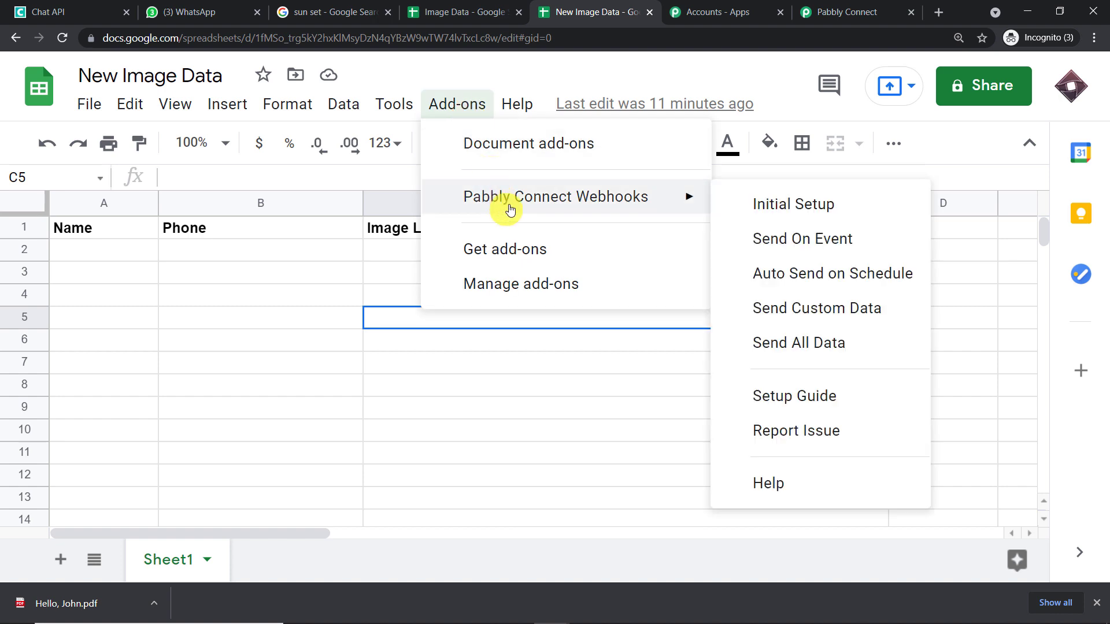
pyautogui.click(774, 245)
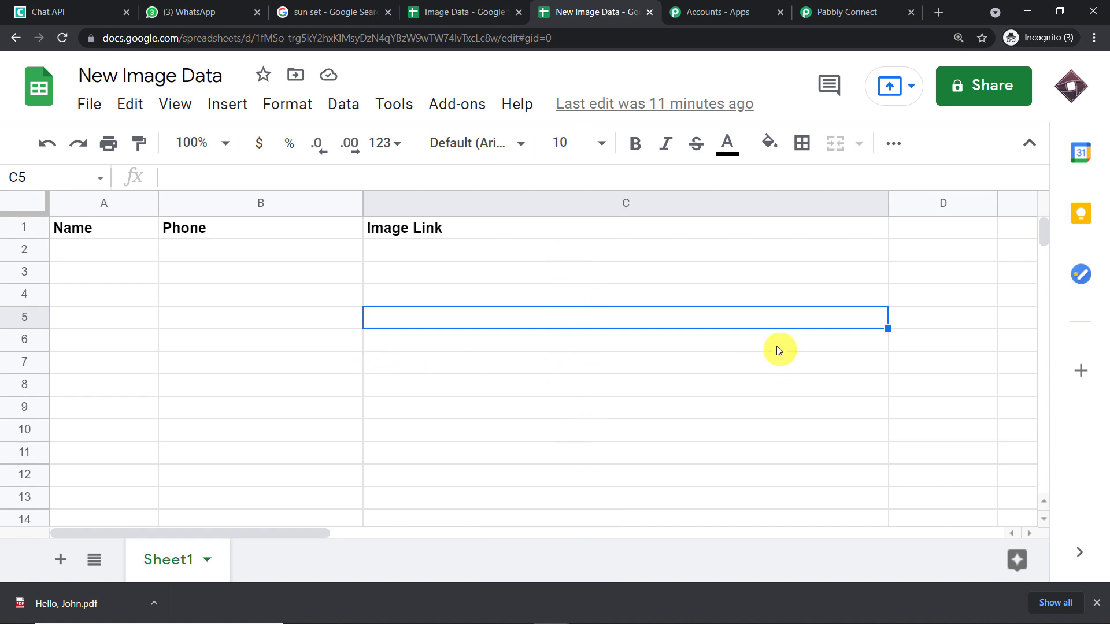
pyautogui.click(846, 8)
pyautogui.scroll(-5, 605, 314)
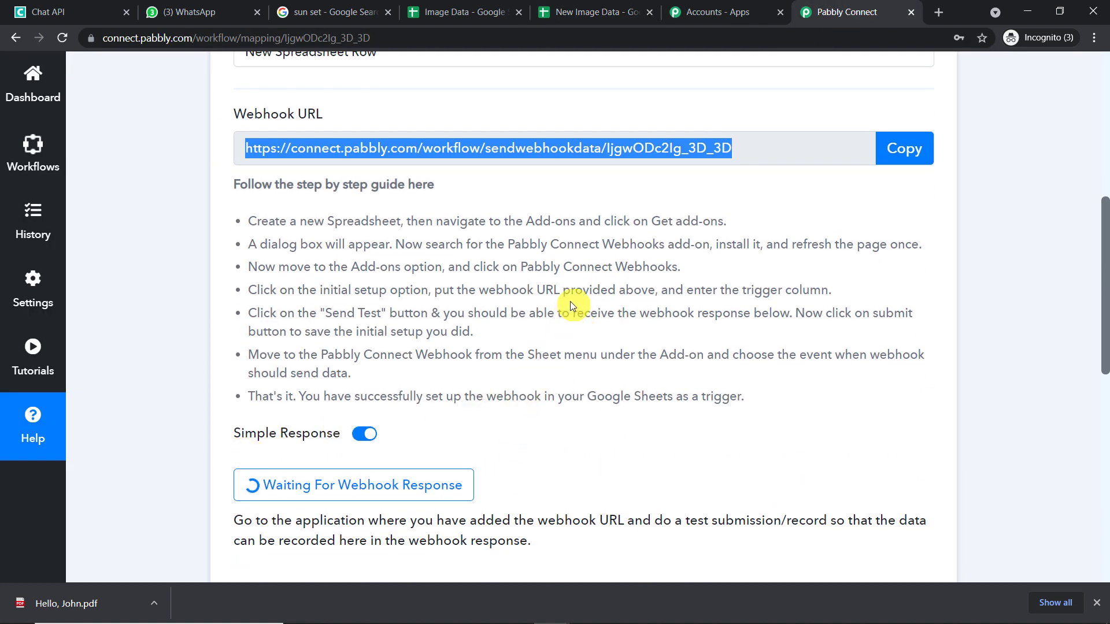
# - Enter the test contact's name in A2 and phone number in B2 of the New Image Data spreadsheet
pyautogui.click(563, 11)
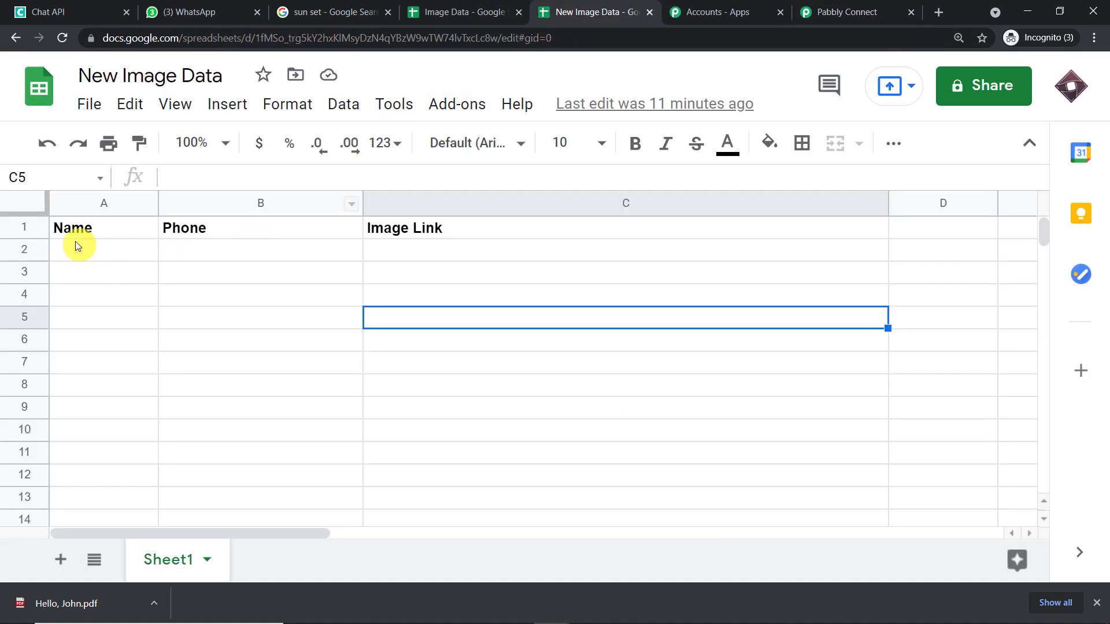
pyautogui.click(78, 260)
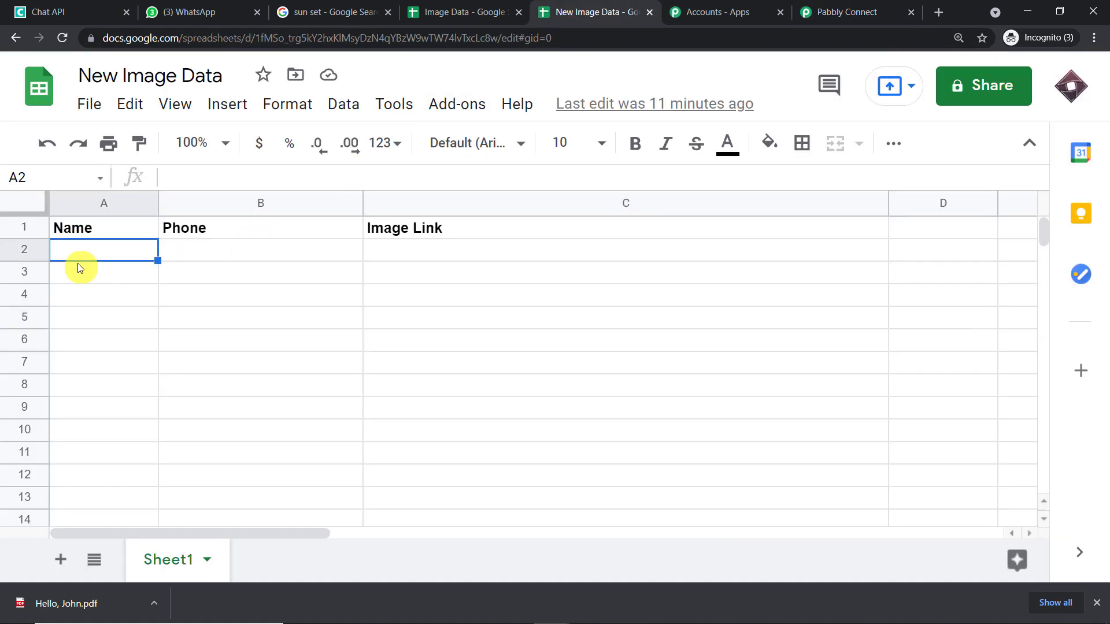
pyautogui.write('Roger')
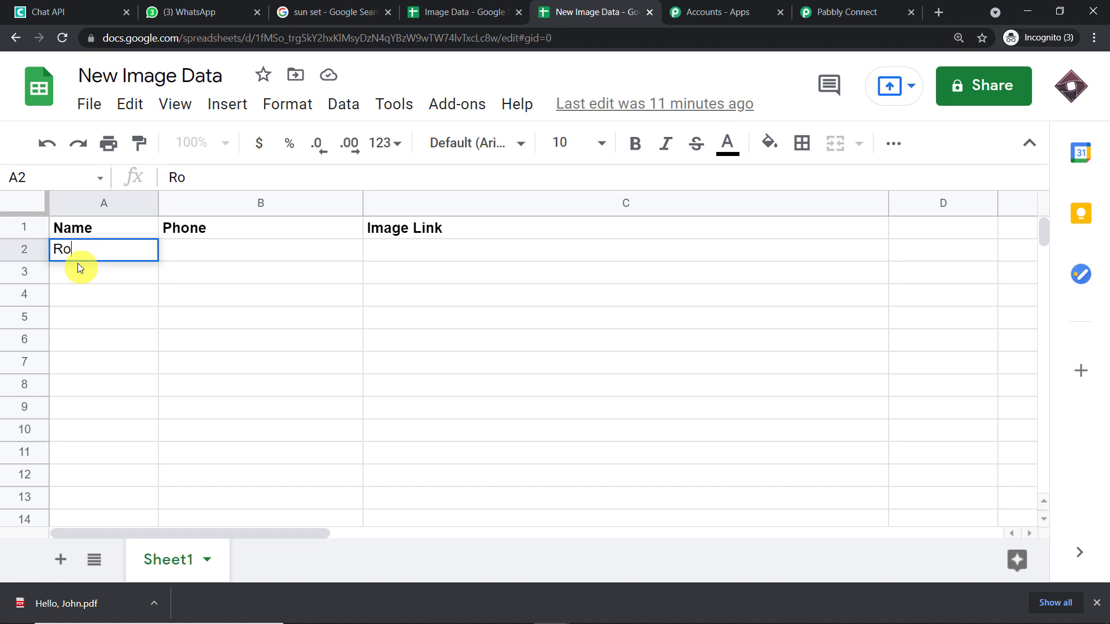
pyautogui.click(196, 255)
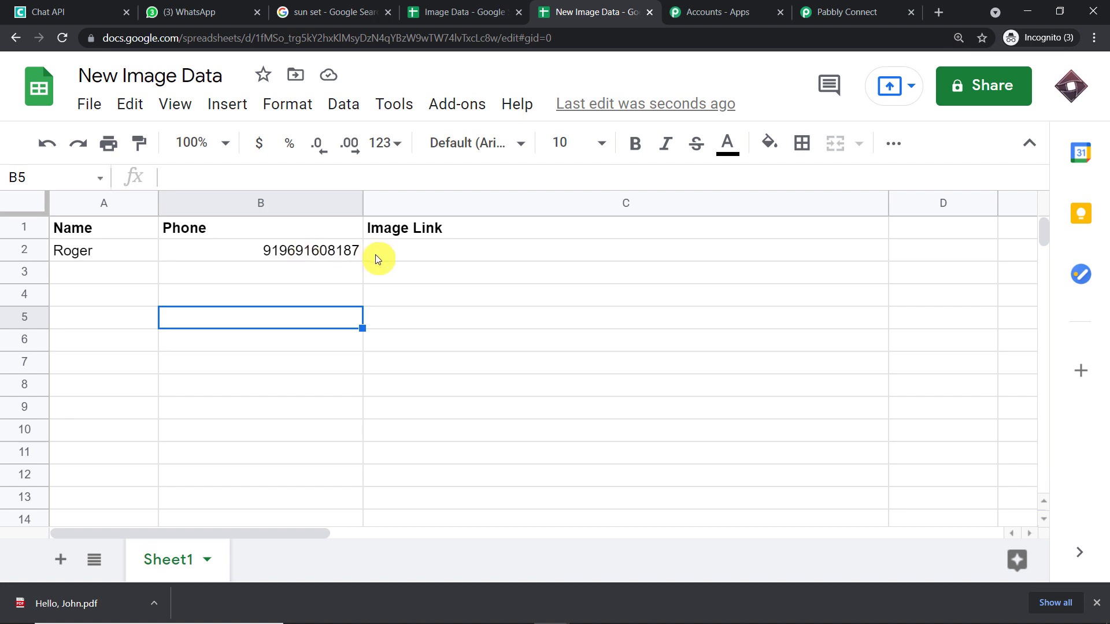
# - Copy the address of Wikipedia's sunset picture from the image search and paste it into the Image Link cell C2
pyautogui.click(322, 11)
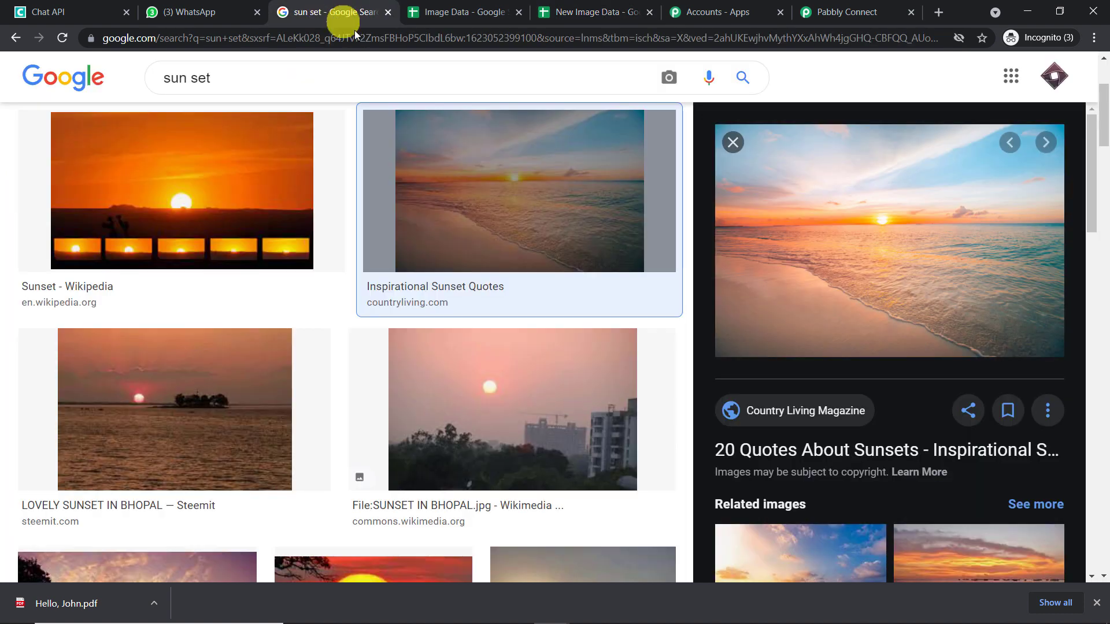
pyautogui.click(226, 220)
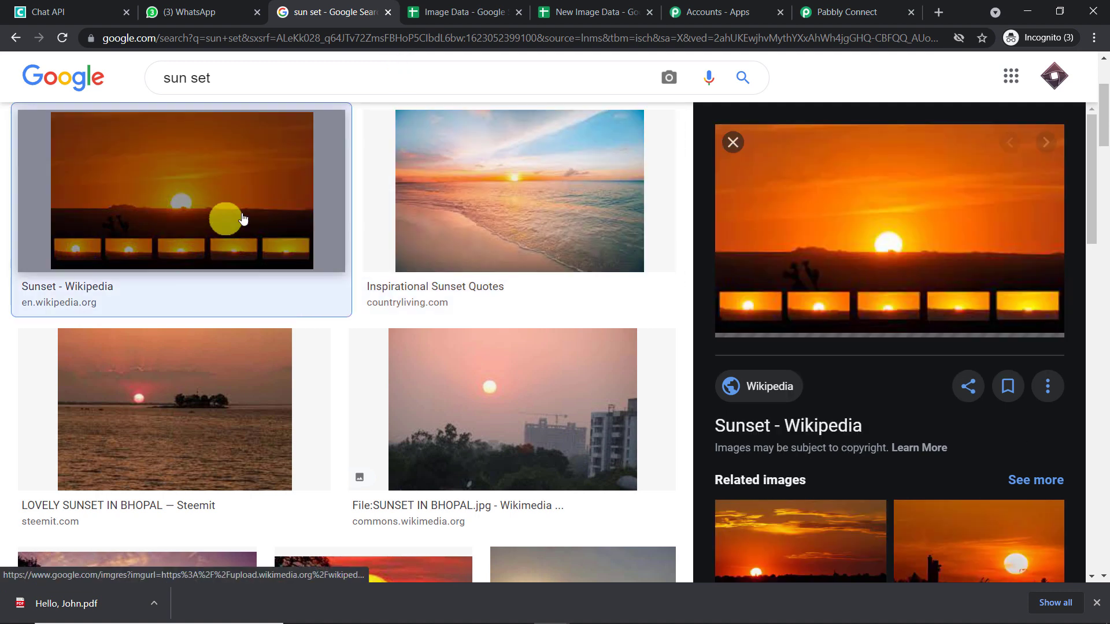
pyautogui.rightClick(899, 222)
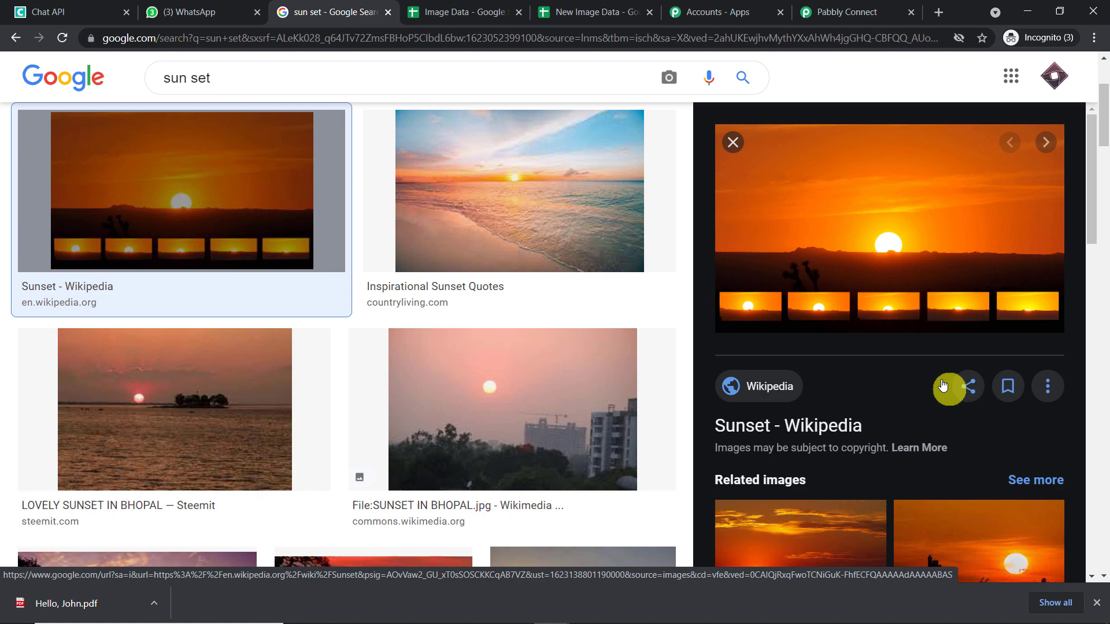
pyautogui.click(615, 12)
pyautogui.click(396, 250)
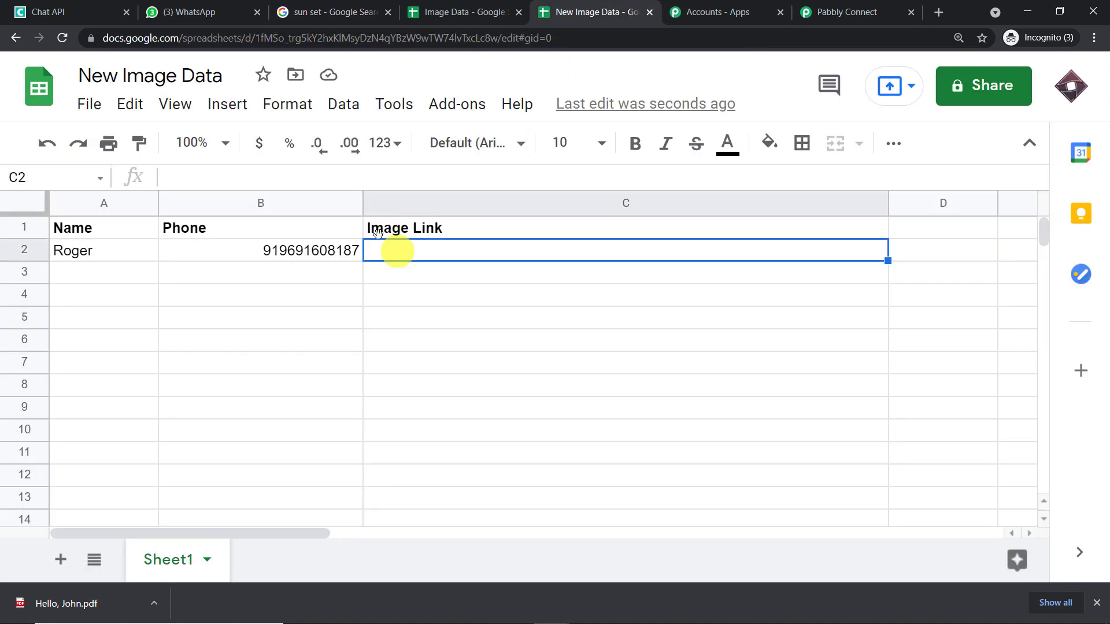
pyautogui.rightClick(315, 178)
pyautogui.click(347, 290)
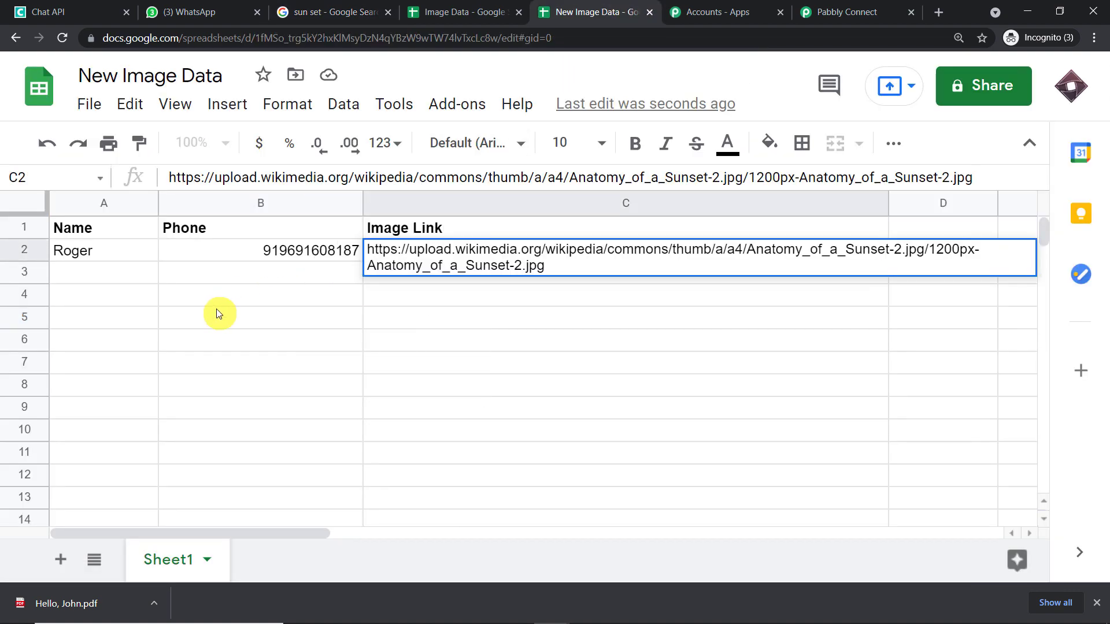
pyautogui.moveTo(218, 304); pyautogui.dragTo(216, 309)
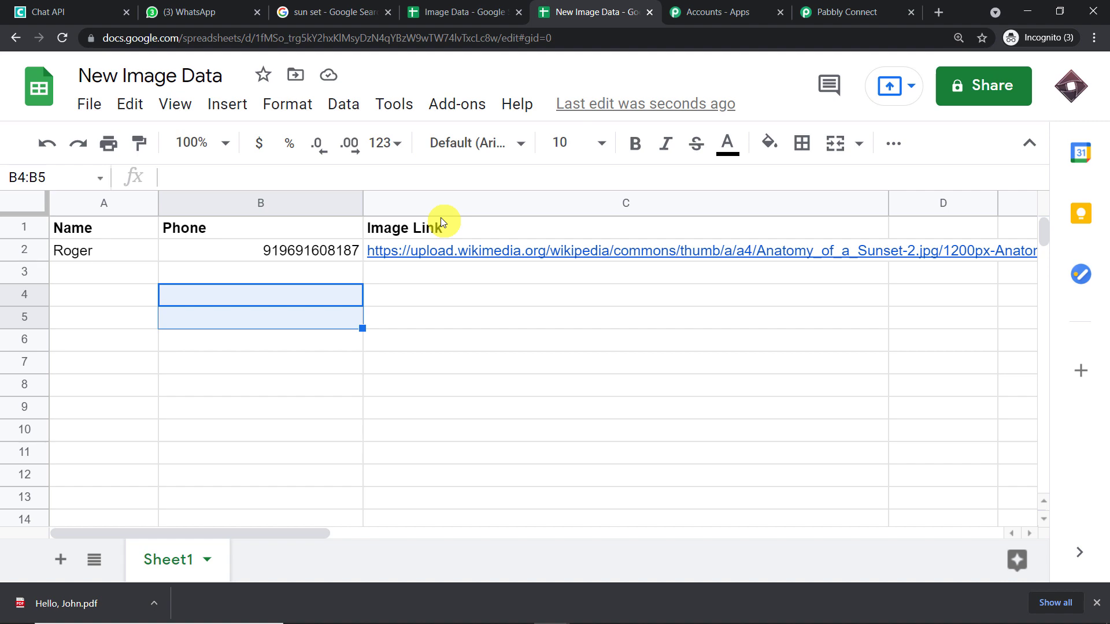
# - Compare the webhook response captured in Pabbly Connect with row 2 of the New Image Data spreadsheet
pyautogui.click(815, 9)
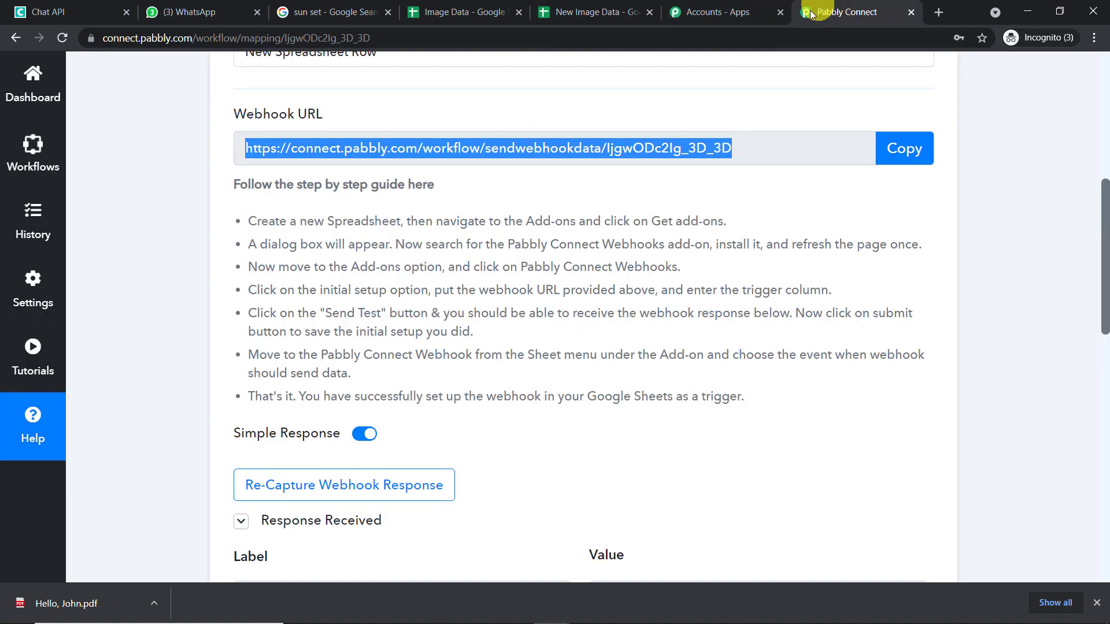
pyautogui.scroll(-6, 706, 264)
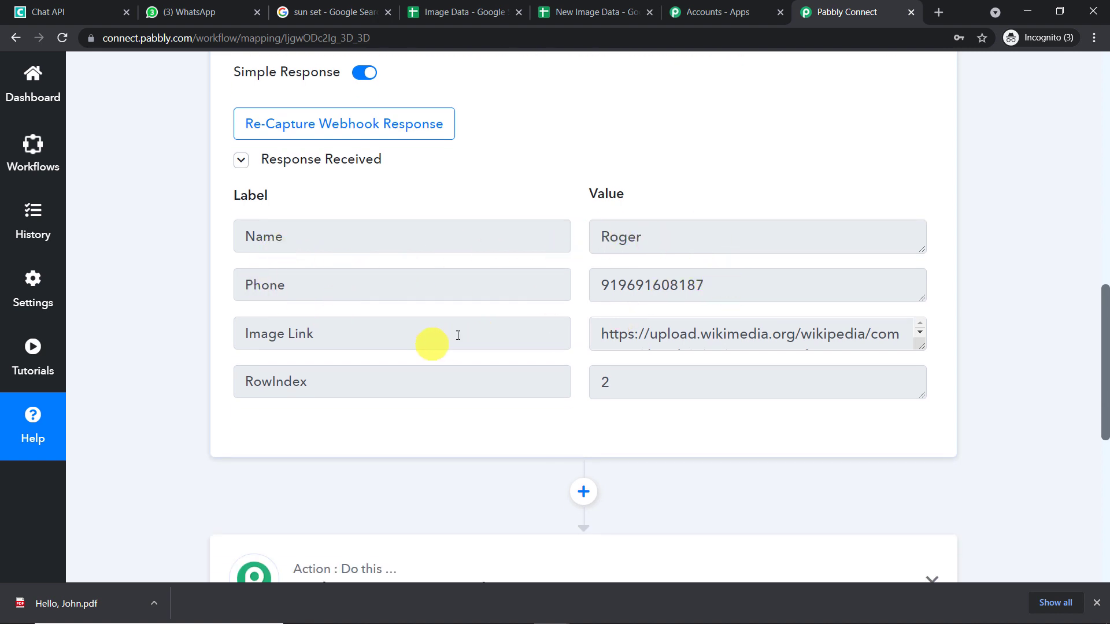
pyautogui.moveTo(627, 393); pyautogui.dragTo(597, 391)
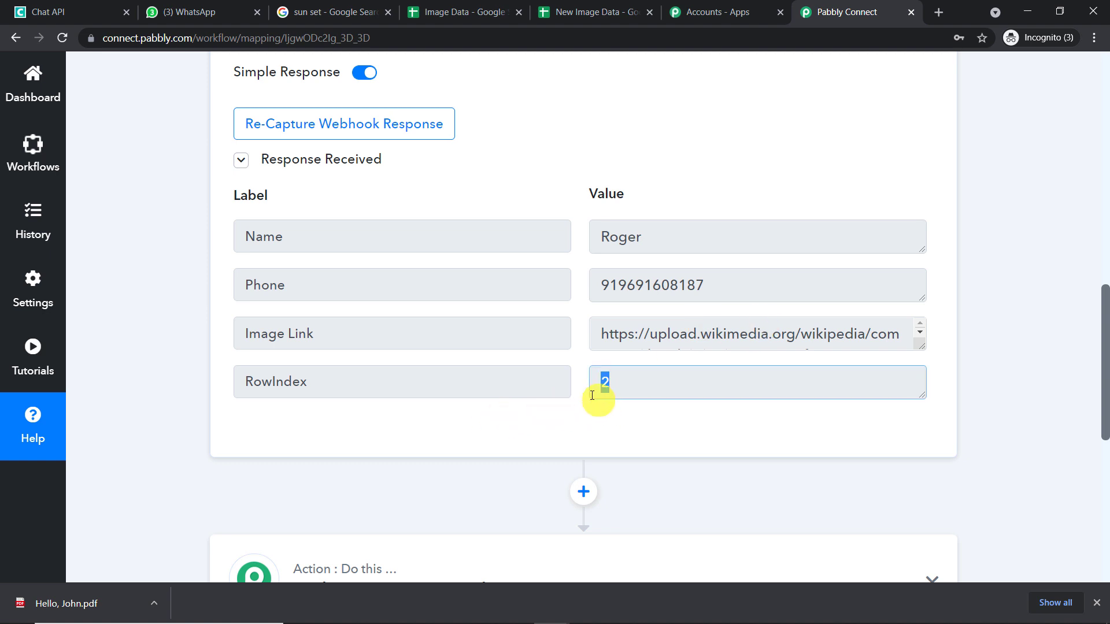
pyautogui.click(595, 12)
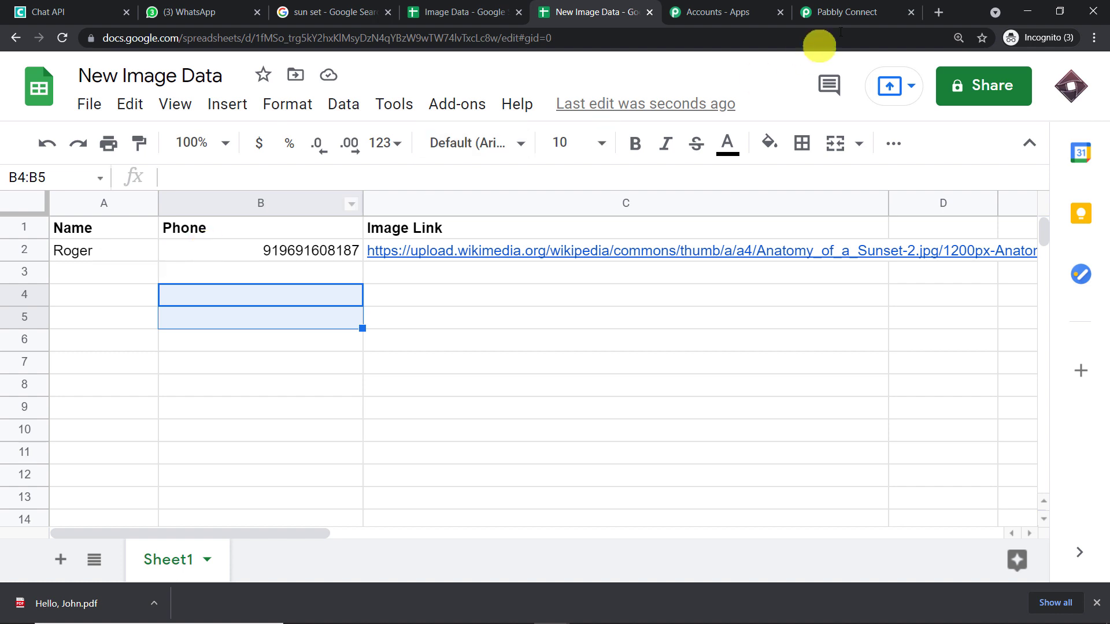
pyautogui.click(850, 12)
pyautogui.scroll(-5, 558, 271)
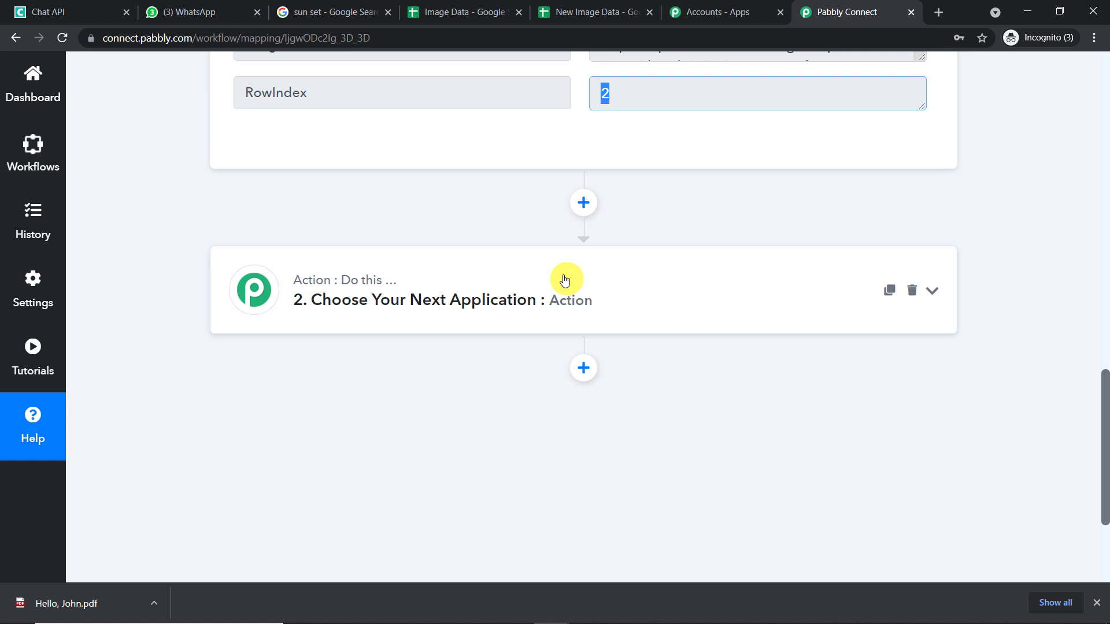
pyautogui.click(656, 216)
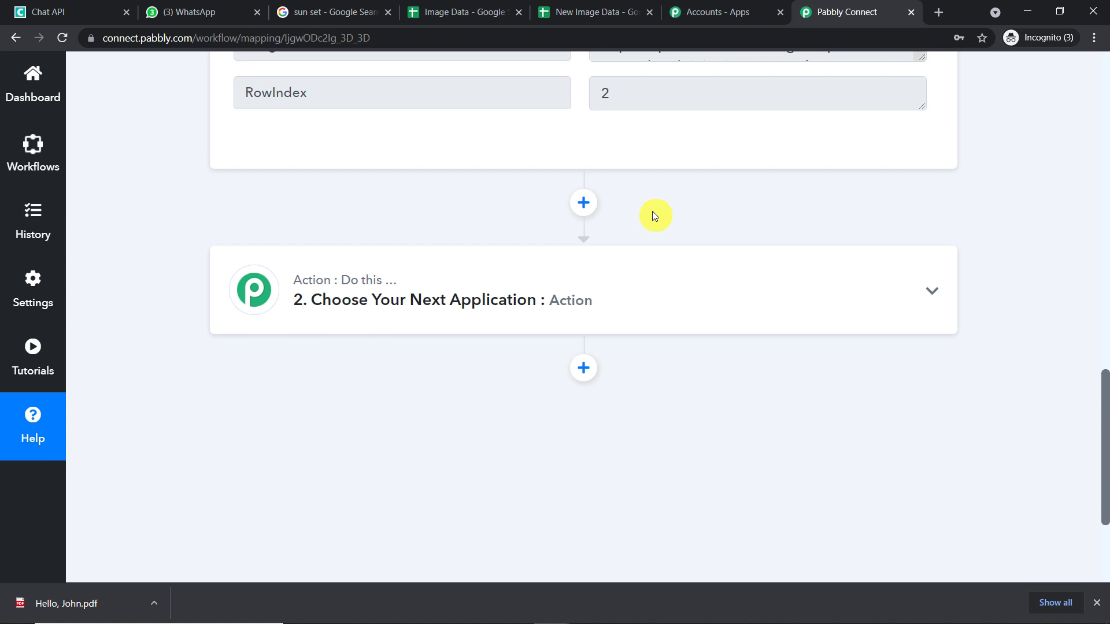
# - Set the workflow's action step to the Chat API app with Send File as its action event
pyautogui.click(595, 294)
pyautogui.click(441, 256)
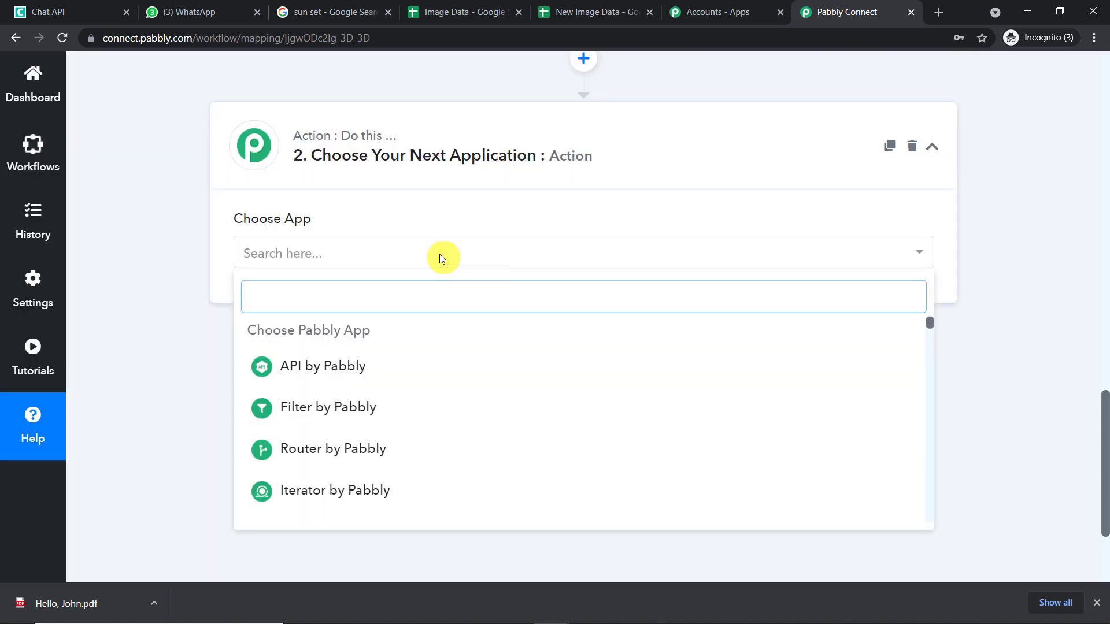
pyautogui.write('chat')
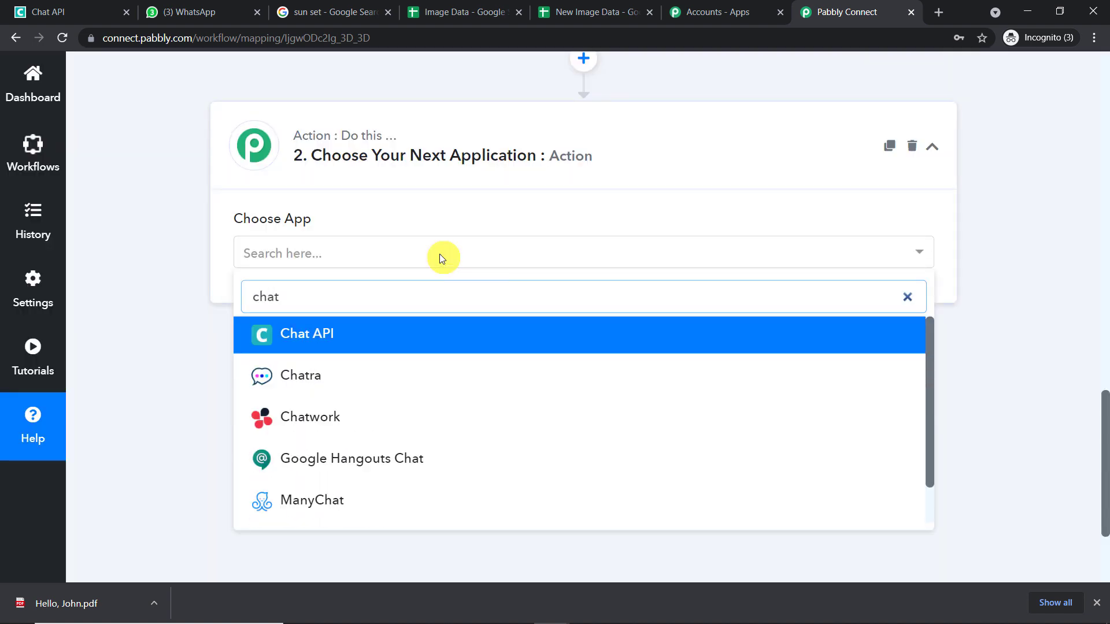
pyautogui.click(431, 344)
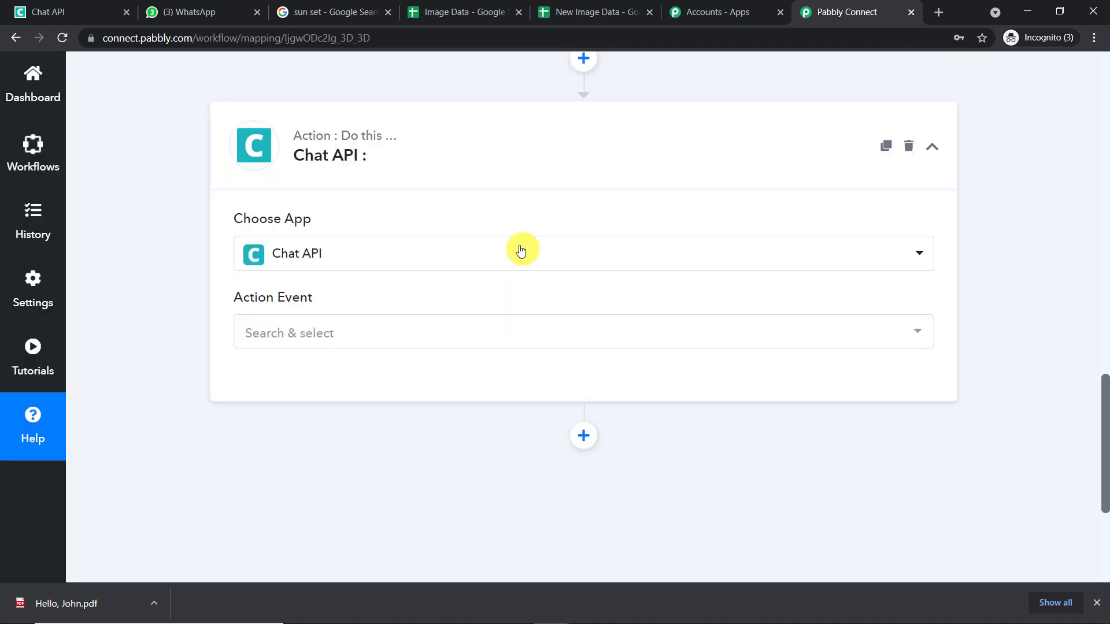
pyautogui.click(405, 343)
pyautogui.scroll(-2, 387, 272)
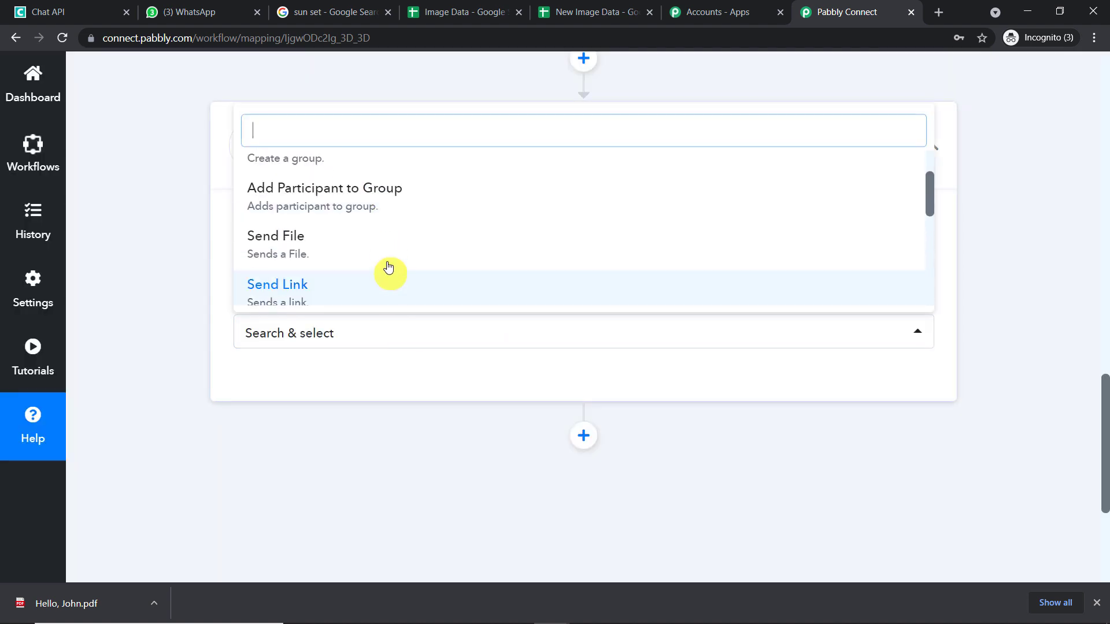
pyautogui.click(389, 243)
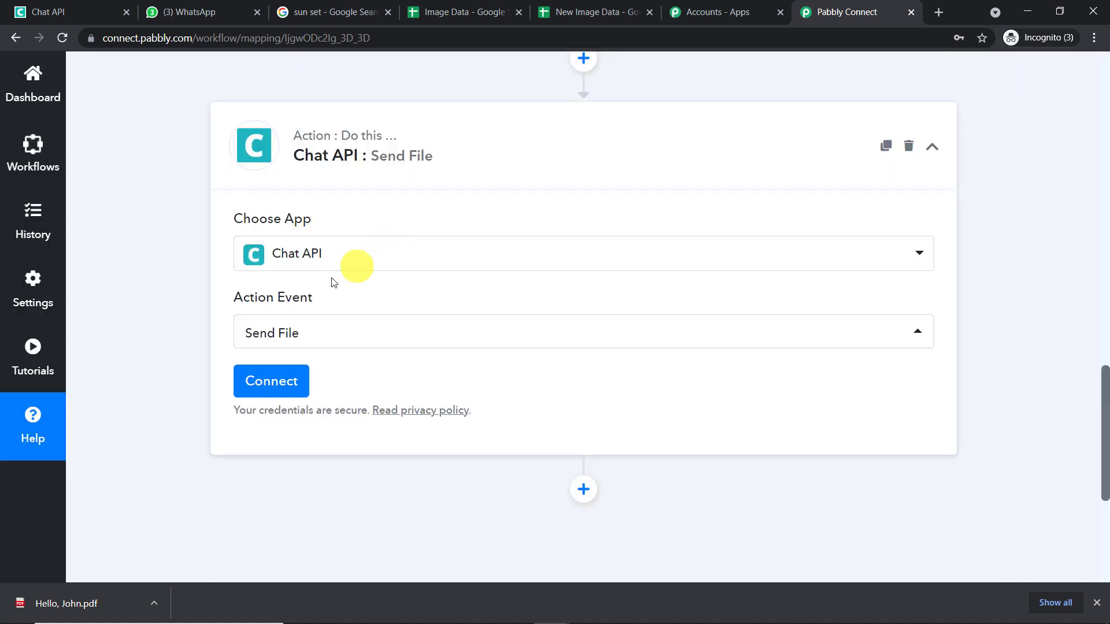
# - Start a new Chat API connection and fill its API URL with the one copied from the Chat API instance page
pyautogui.click(293, 382)
pyautogui.scroll(-4, 779, 245)
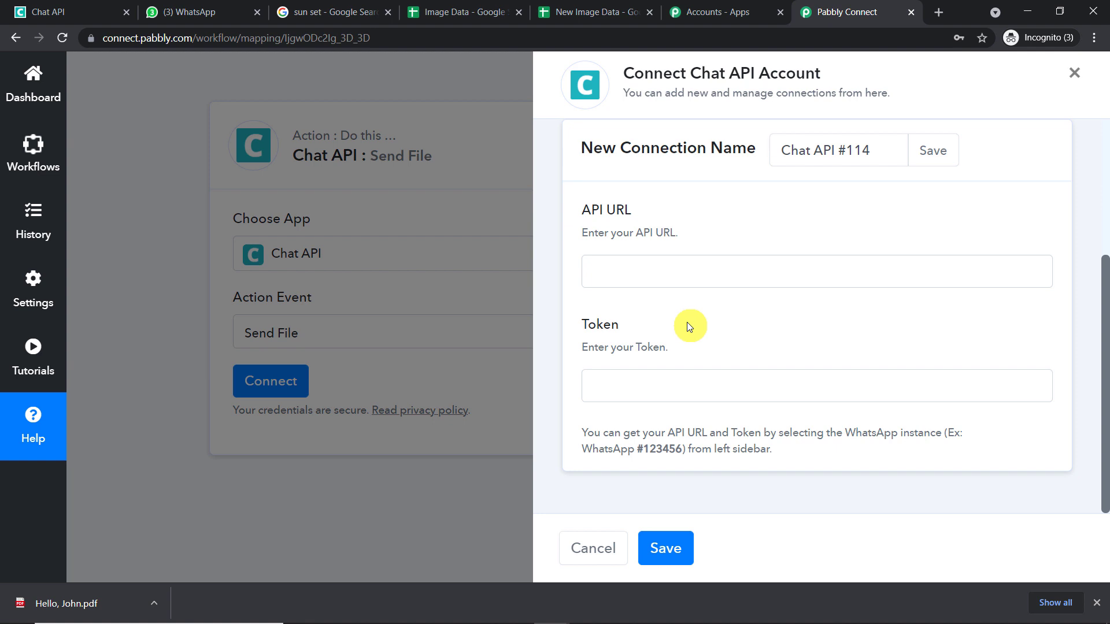
pyautogui.click(55, 12)
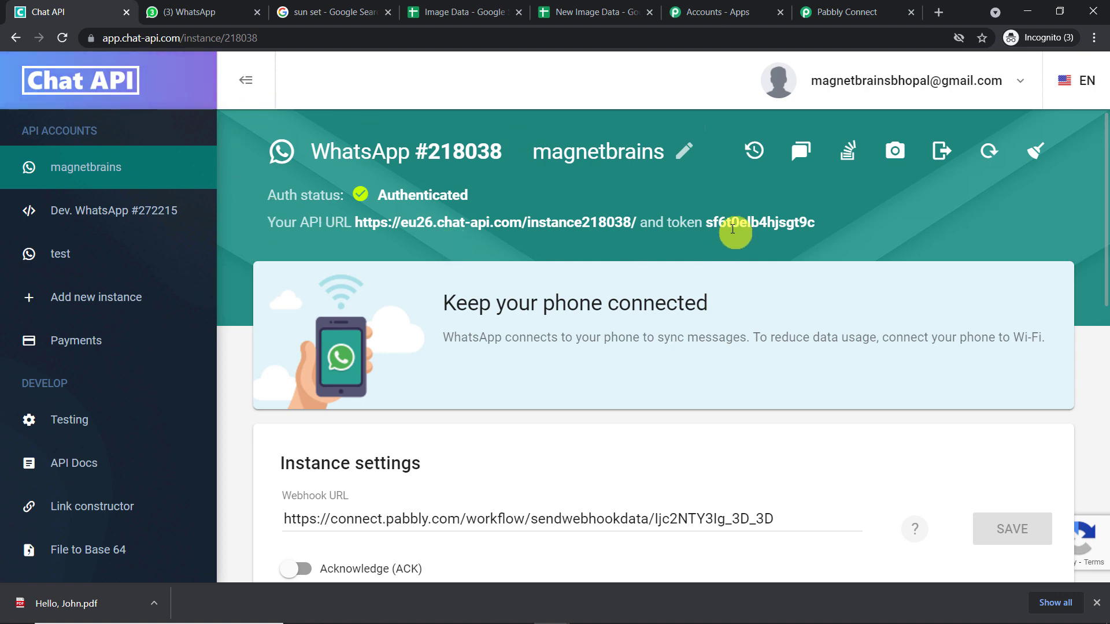
pyautogui.moveTo(642, 217); pyautogui.dragTo(358, 222)
pyautogui.rightClick(358, 225)
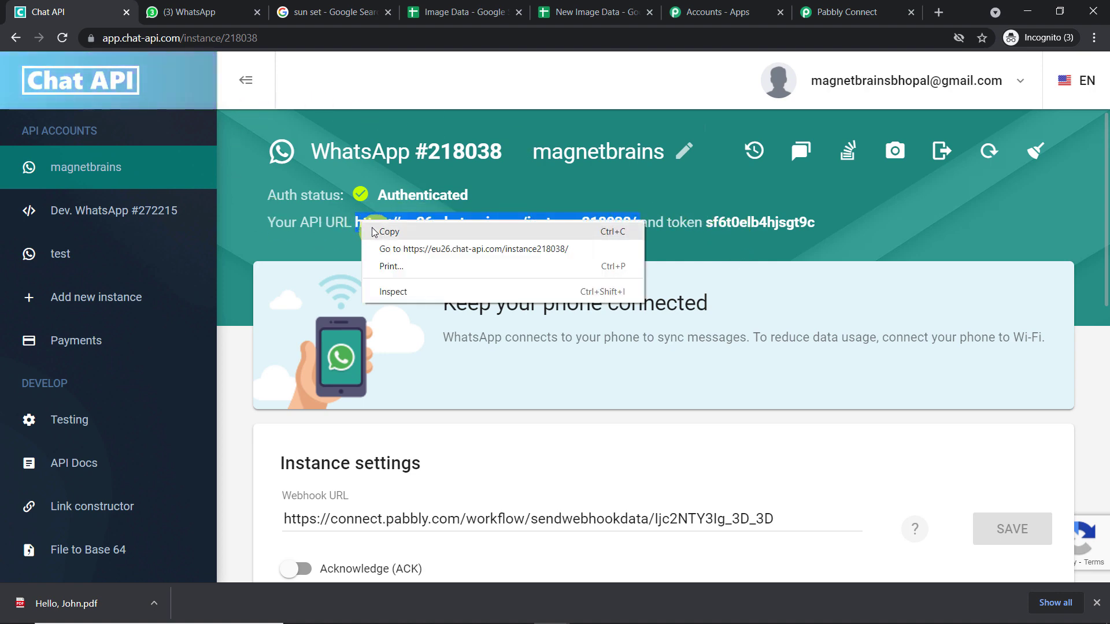
pyautogui.click(384, 229)
pyautogui.click(843, 12)
pyautogui.click(669, 276)
pyautogui.rightClick(668, 276)
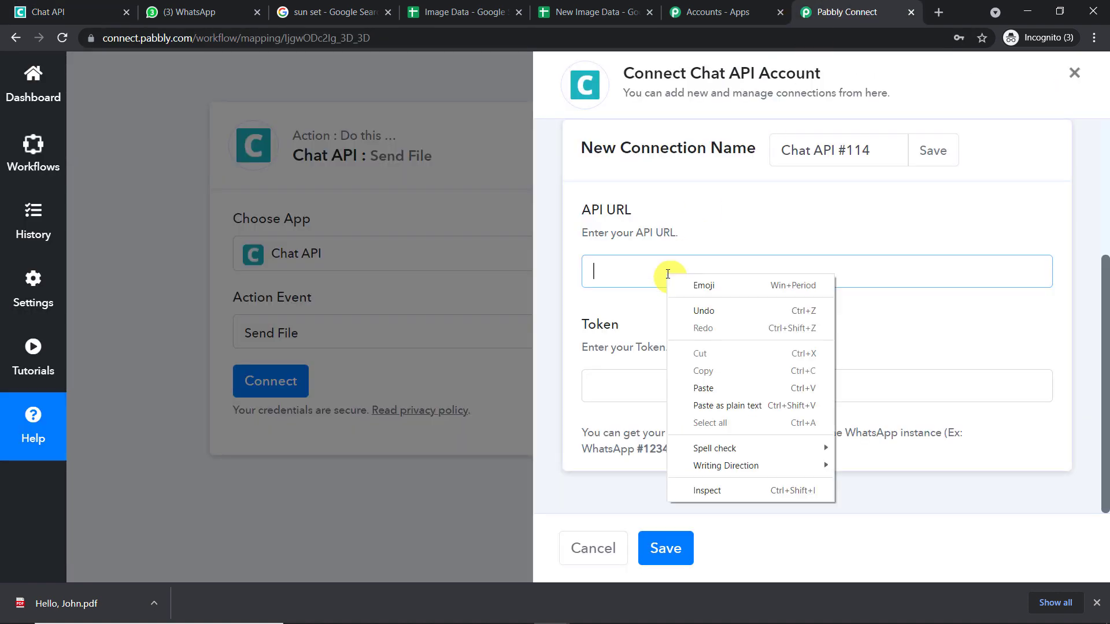
pyautogui.click(706, 386)
# - Copy the instance's token from the Chat API page into the connection's Token field and save the connection
pyautogui.click(87, 10)
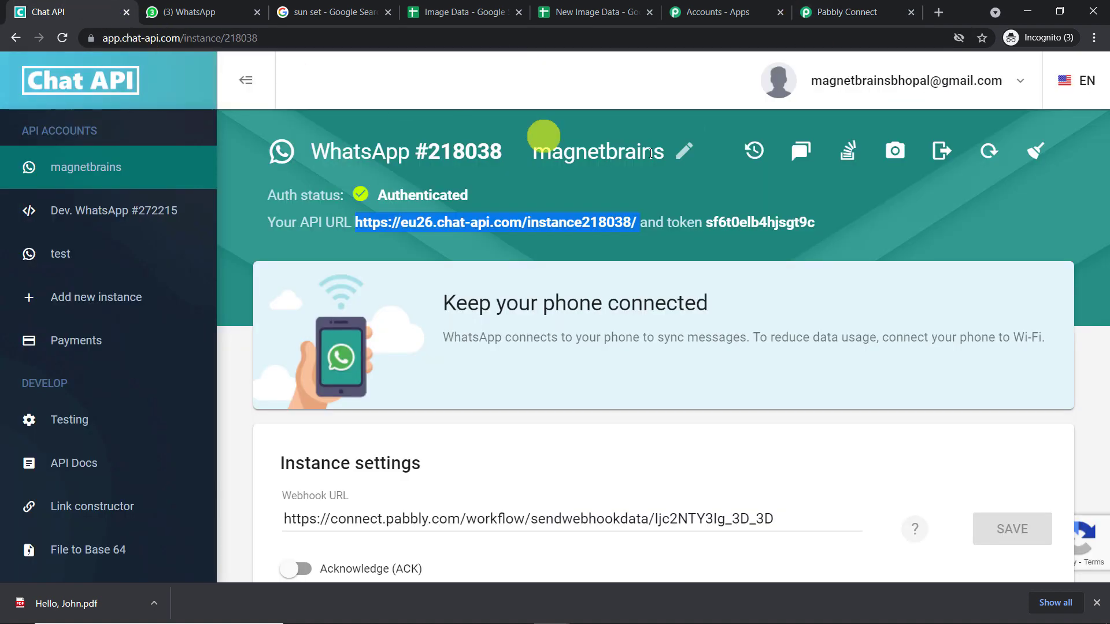
pyautogui.moveTo(826, 223); pyautogui.dragTo(712, 225)
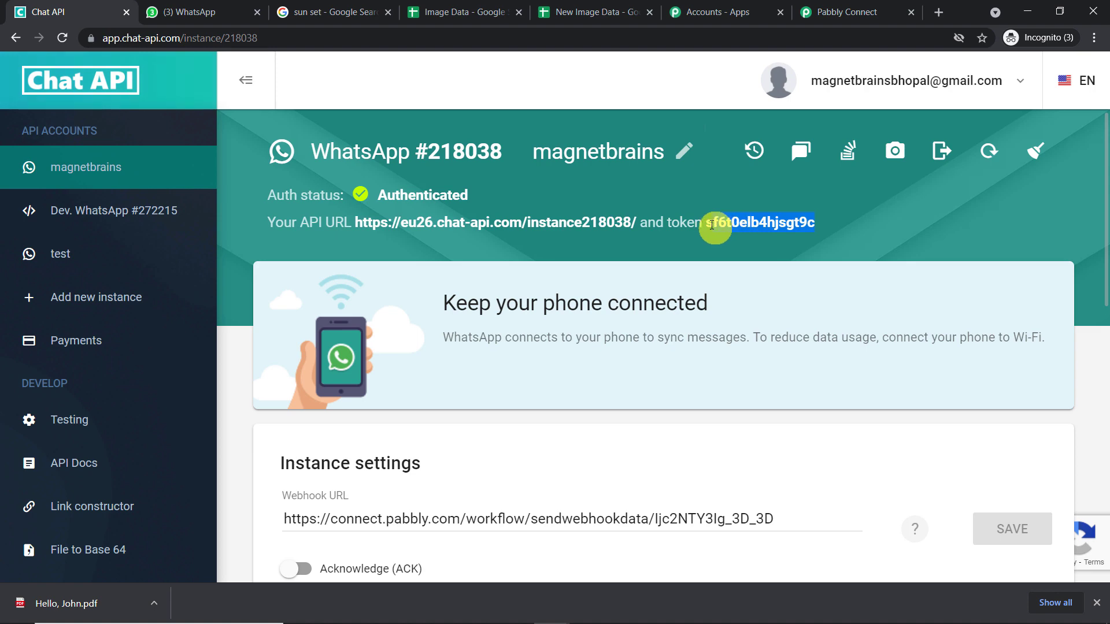
pyautogui.rightClick(710, 228)
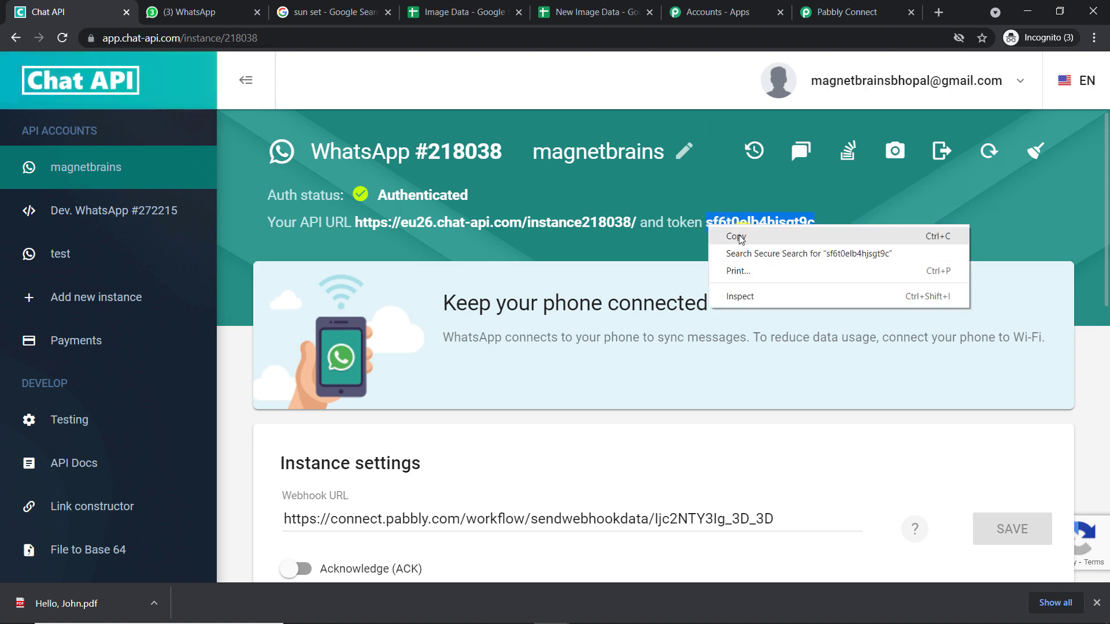
pyautogui.click(737, 237)
pyautogui.click(847, 11)
pyautogui.click(659, 384)
pyautogui.rightClick(659, 386)
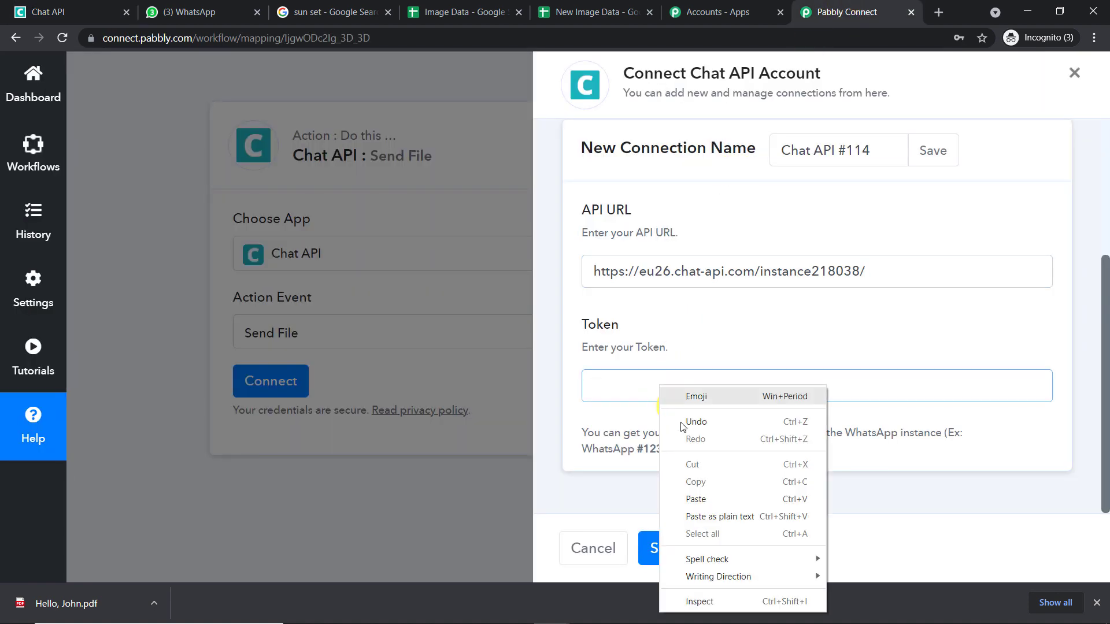
pyautogui.click(713, 498)
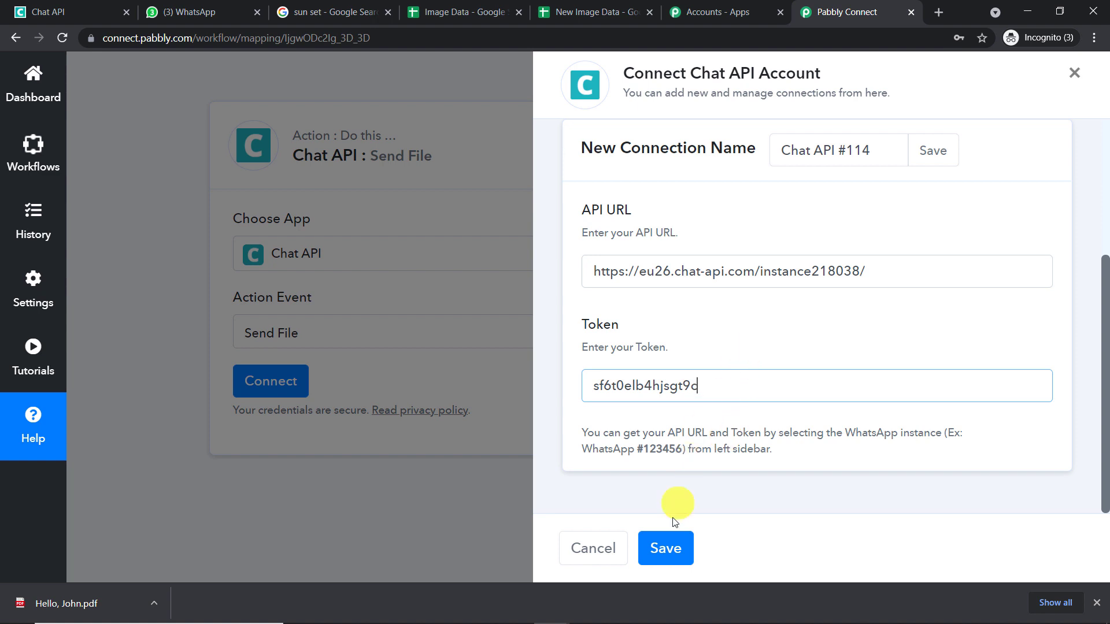
pyautogui.click(666, 548)
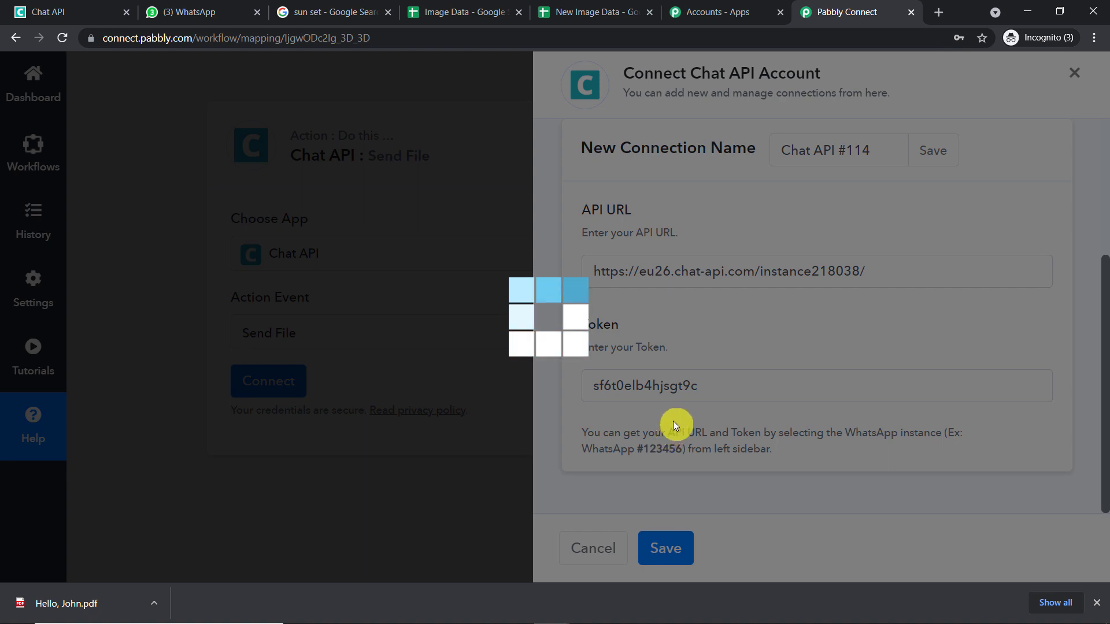
# - Review the Send File action's input fields and the phone value captured by the Google Sheets trigger
pyautogui.scroll(-6, 649, 278)
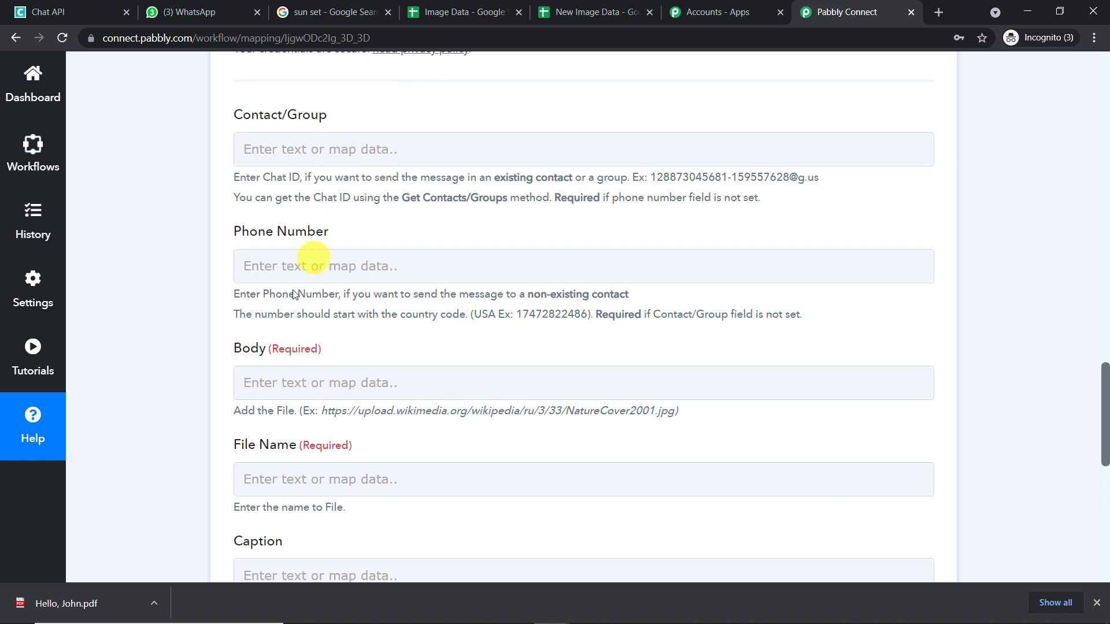
pyautogui.scroll(-1, 396, 228)
pyautogui.scroll(-3, 327, 407)
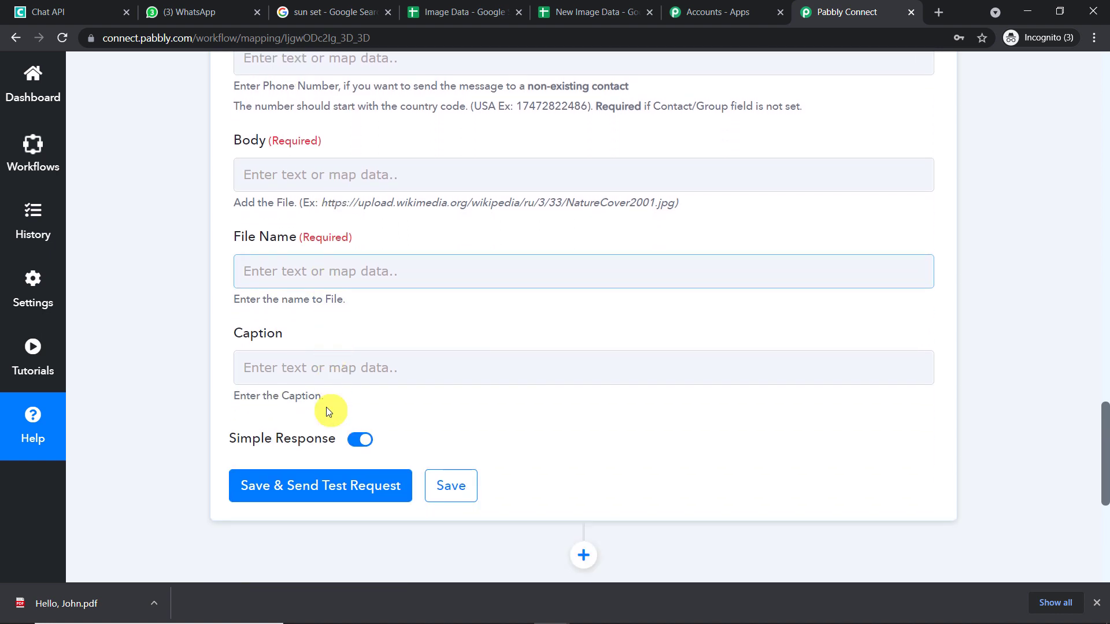
pyautogui.scroll(3, 366, 362)
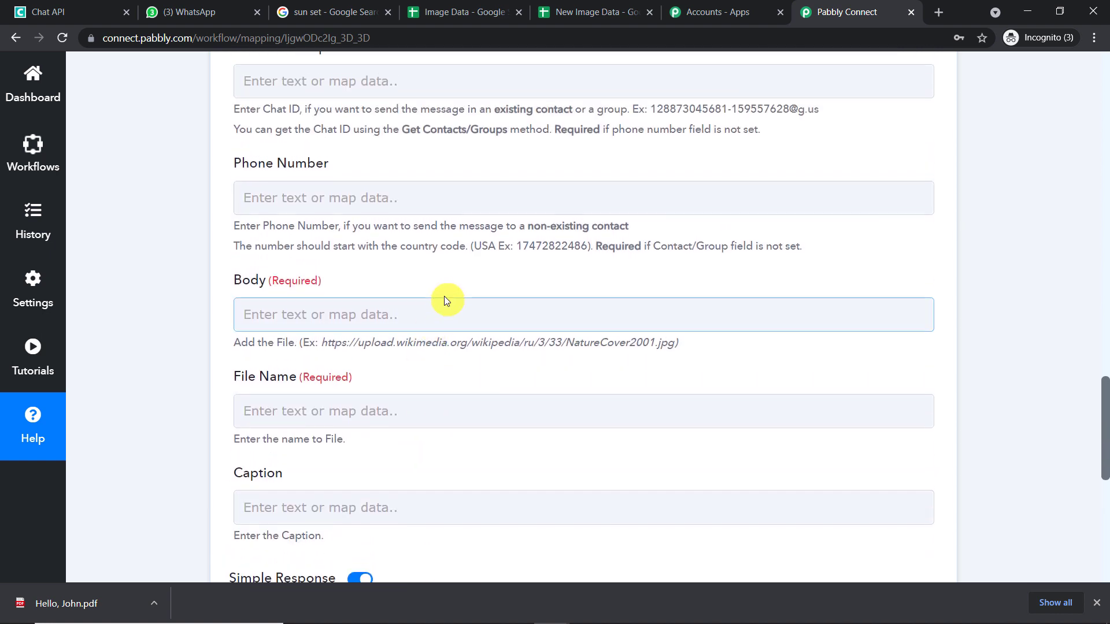
pyautogui.scroll(2, 444, 296)
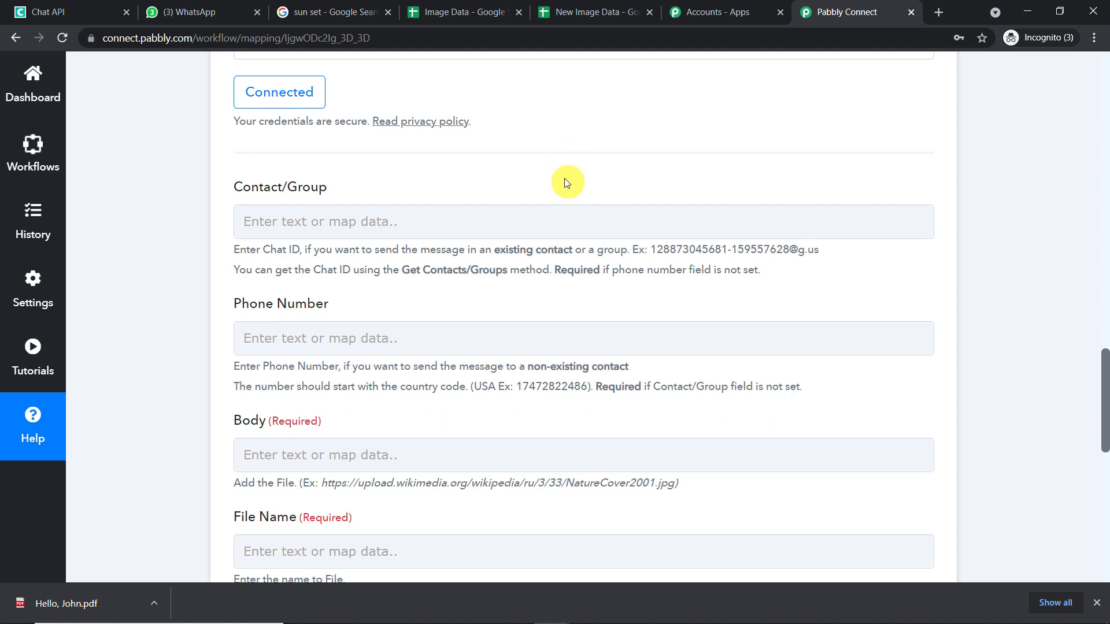
pyautogui.click(603, 230)
pyautogui.scroll(-2, 502, 196)
pyautogui.scroll(-1, 503, 205)
pyautogui.click(421, 207)
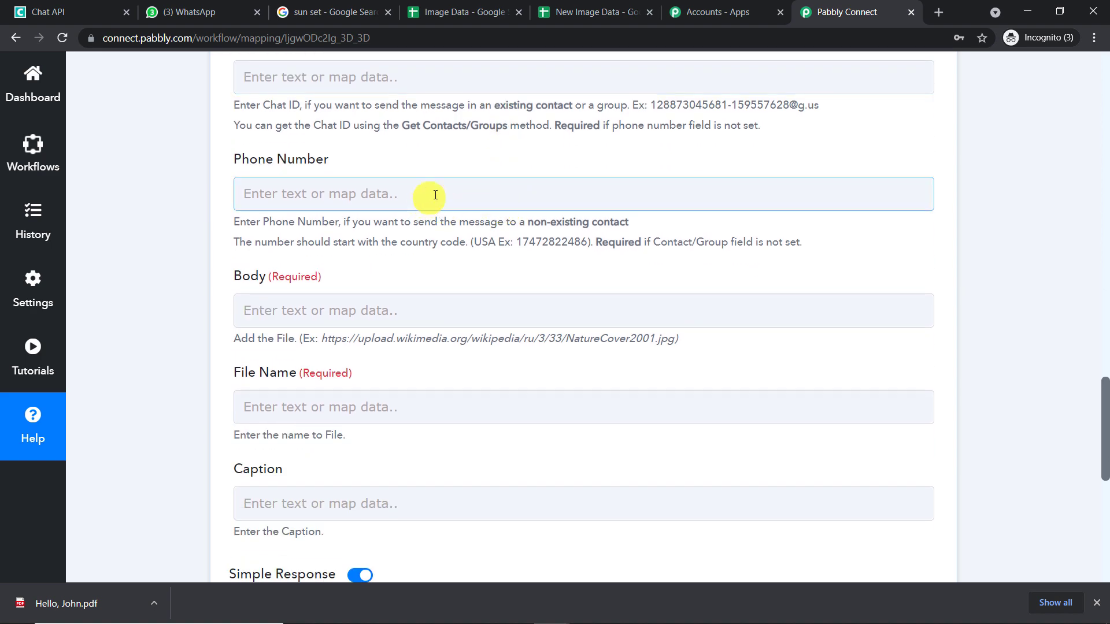
pyautogui.moveTo(1106, 430); pyautogui.dragTo(1105, 252)
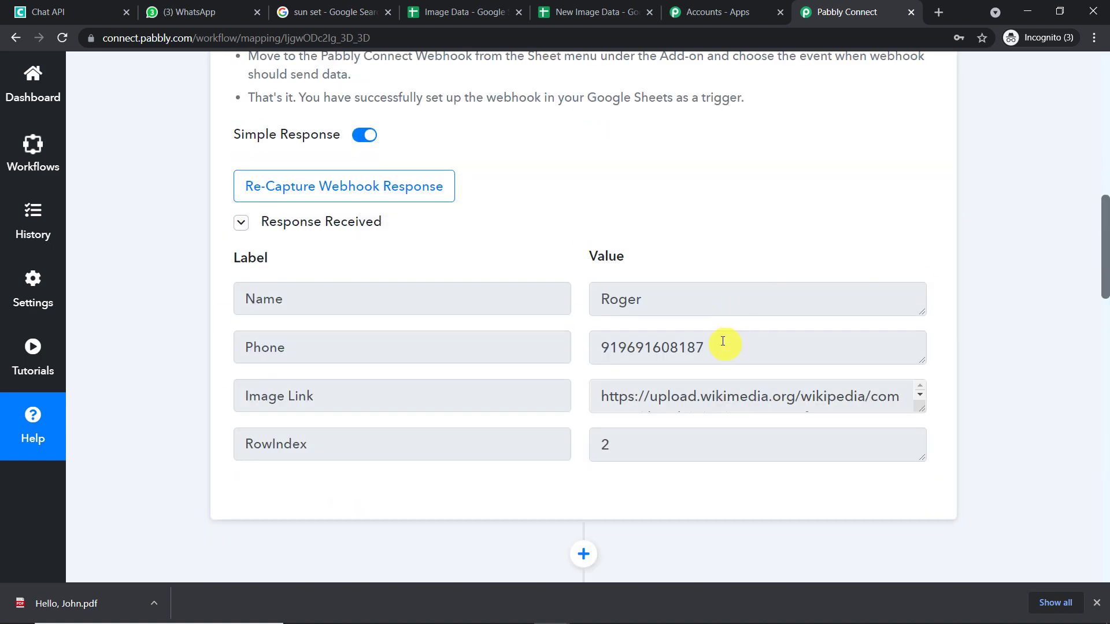
pyautogui.moveTo(706, 347); pyautogui.dragTo(592, 346)
pyautogui.scroll(5, 639, 304)
pyautogui.scroll(3, 643, 308)
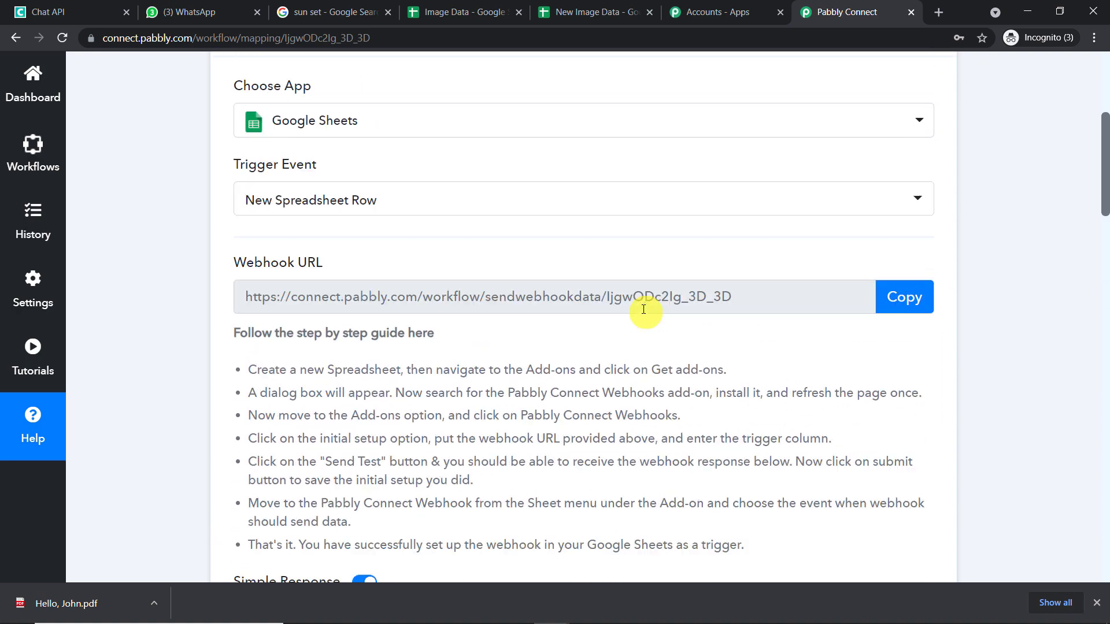
pyautogui.scroll(-14, 647, 308)
pyautogui.scroll(-8, 652, 308)
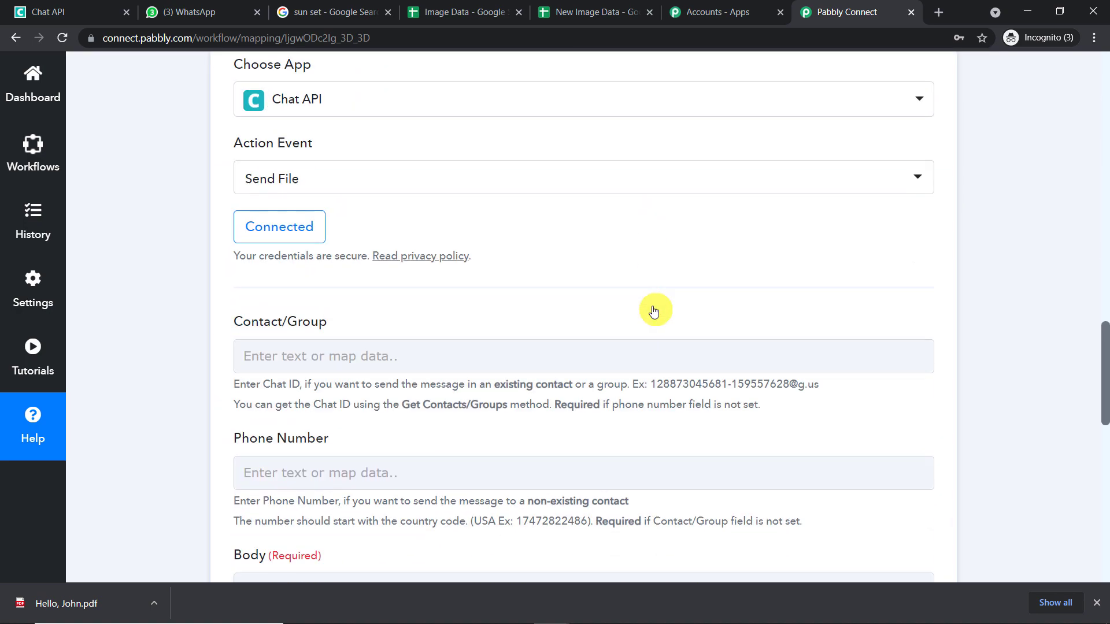
# - Map the Send File action's Phone Number to the Phone value from the Google Sheets New Spreadsheet Row step
pyautogui.click(429, 326)
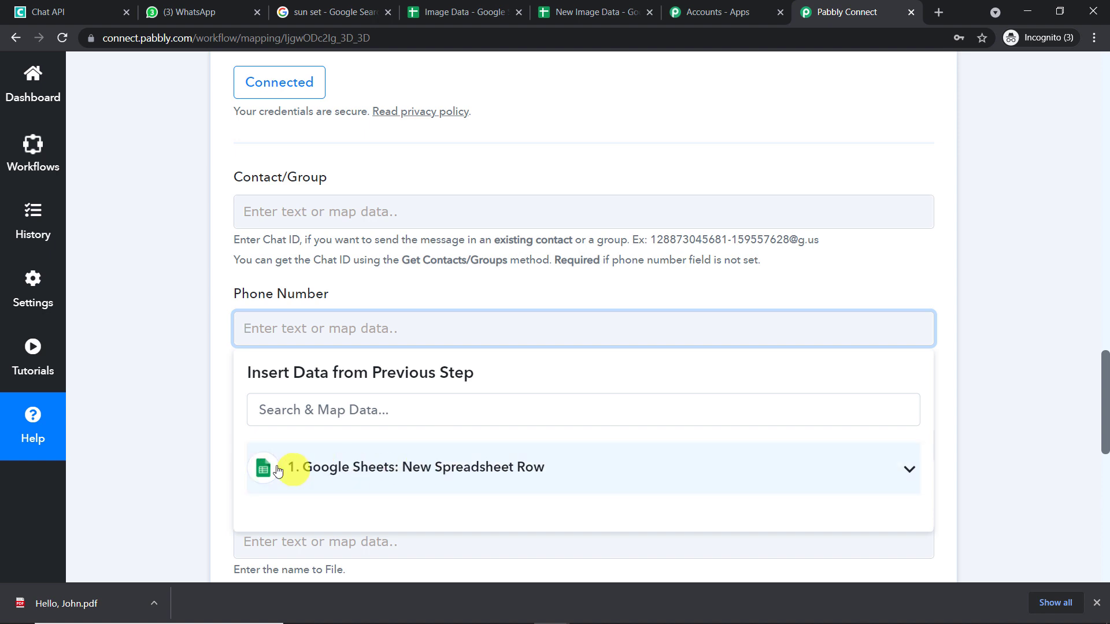
pyautogui.click(422, 467)
pyautogui.scroll(-1, 537, 445)
pyautogui.click(372, 482)
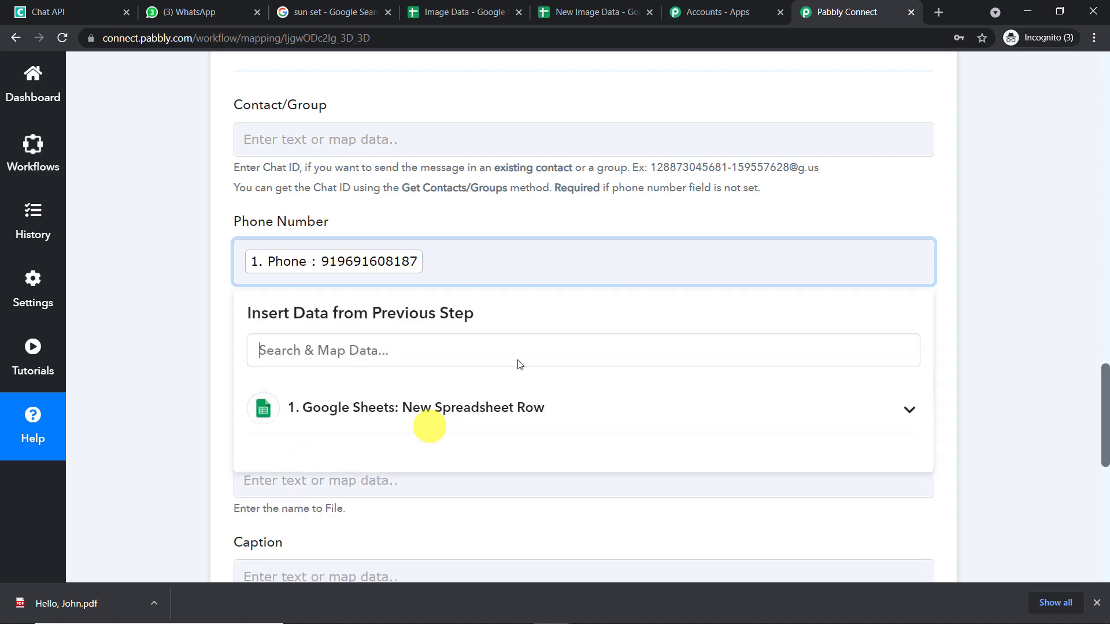
pyautogui.click(793, 203)
# - Map the required Body field to the Image Link value from the Google Sheets New Spreadsheet Row step
pyautogui.scroll(-1, 796, 203)
pyautogui.scroll(-3, 796, 203)
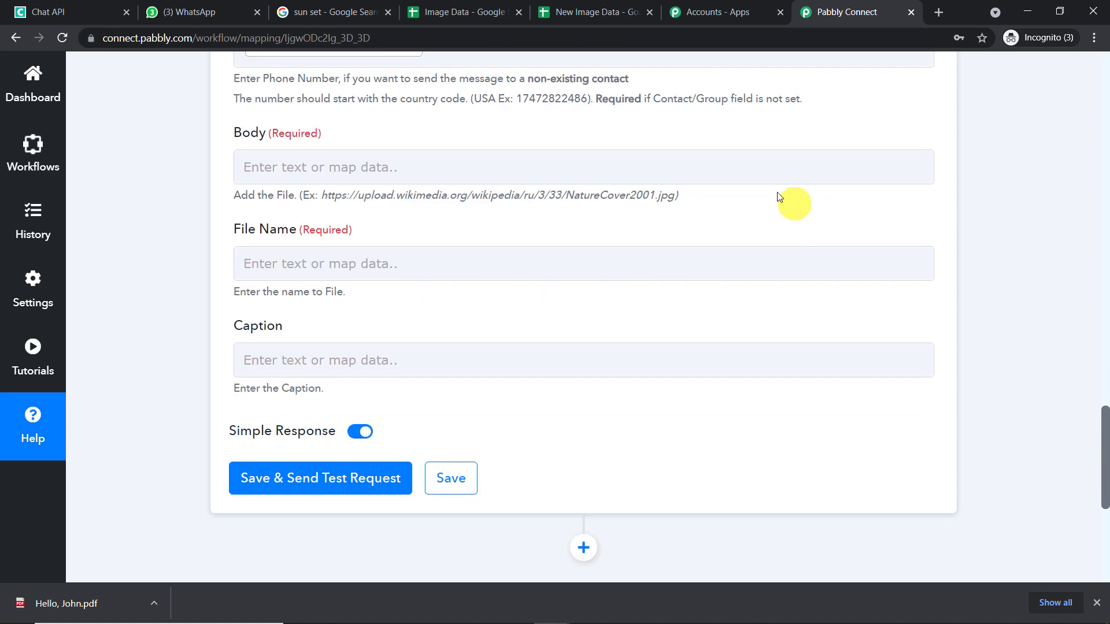
pyautogui.click(606, 168)
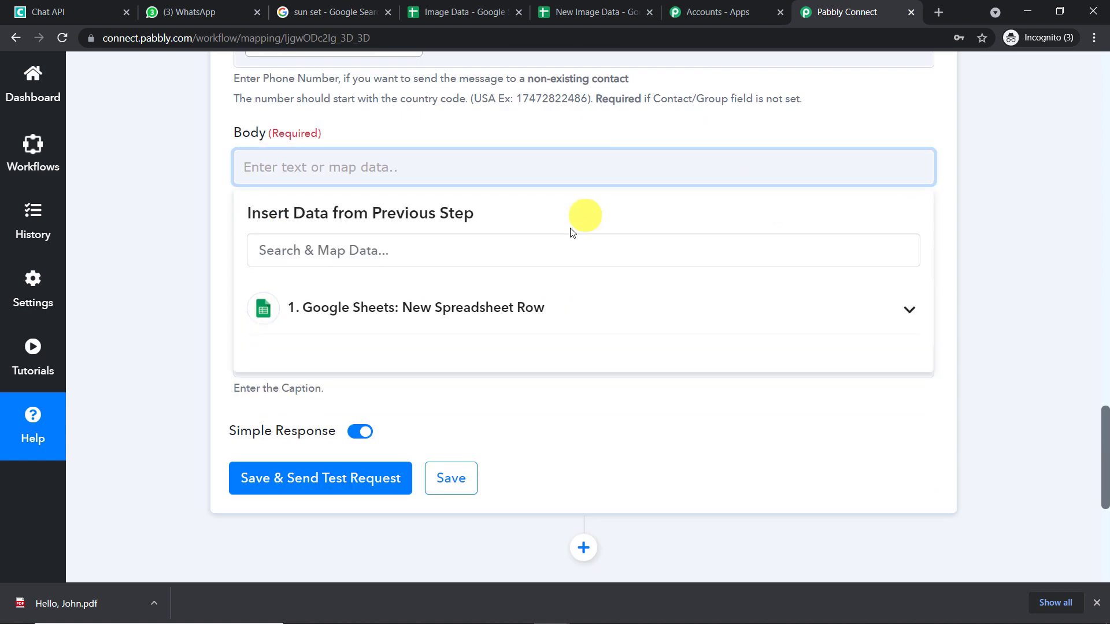
pyautogui.click(535, 305)
pyautogui.click(496, 417)
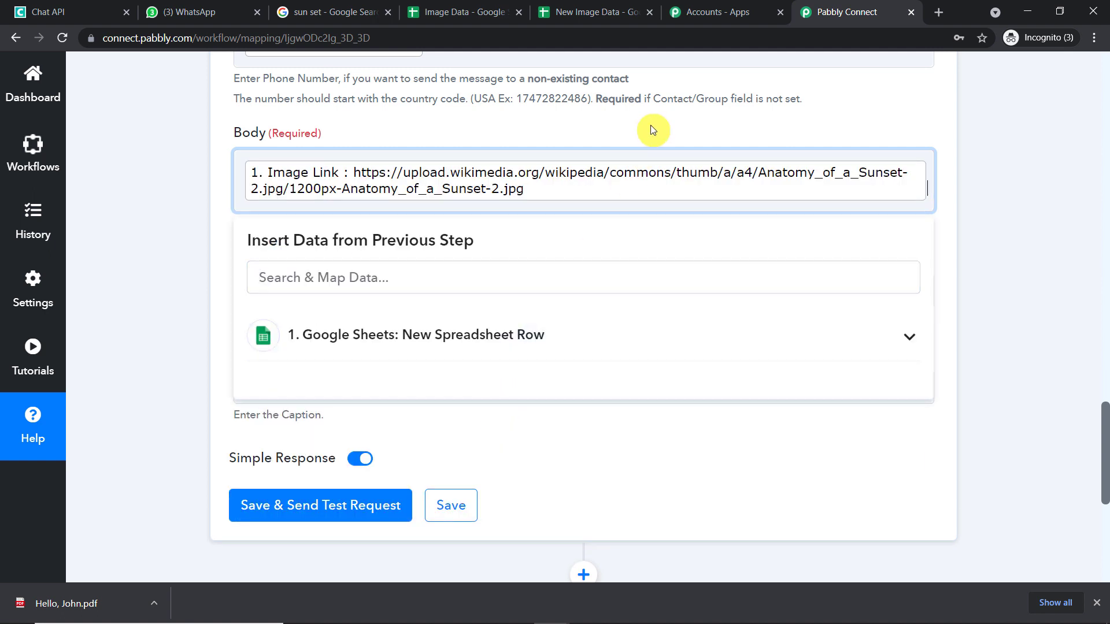
# - Set the Send File action's File Name to IMAGE, then save the action and send a test request
pyautogui.click(363, 285)
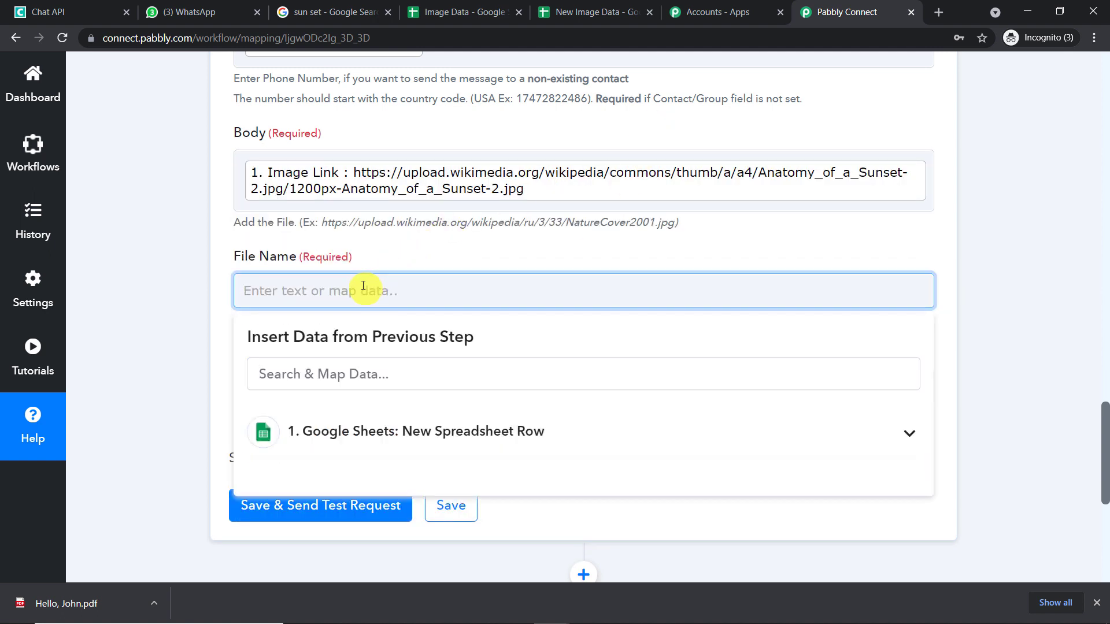
pyautogui.write('IMAGE')
pyautogui.click(408, 231)
pyautogui.click(327, 506)
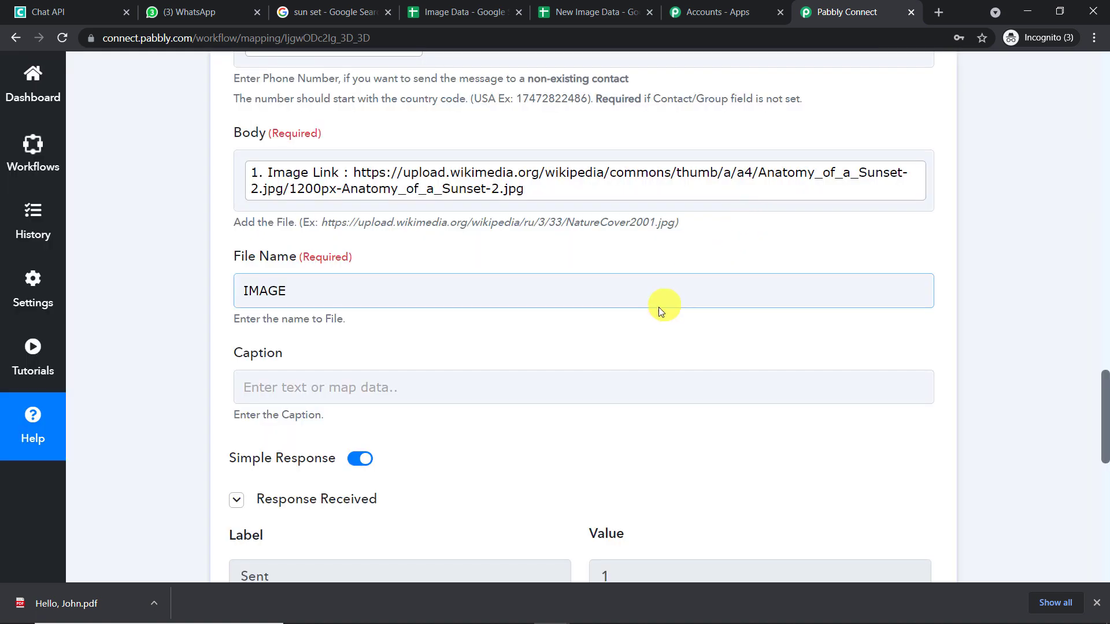
# - Review the Send File test response and check the WhatsApp chat for the delivered image
pyautogui.scroll(-5, 659, 307)
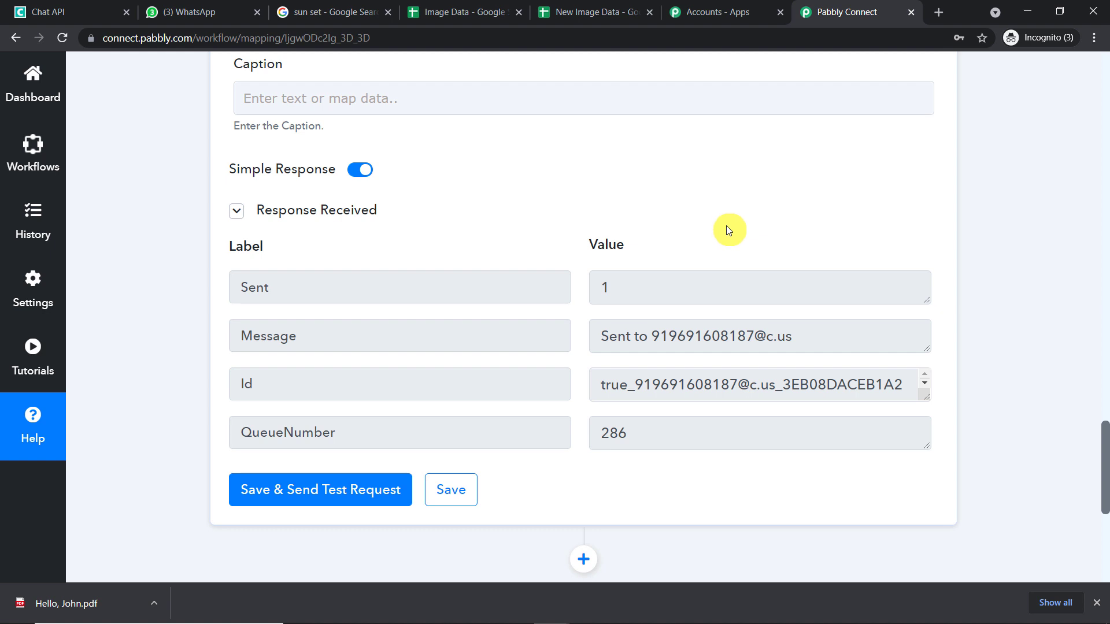
pyautogui.hotkey('ctrl', '2')
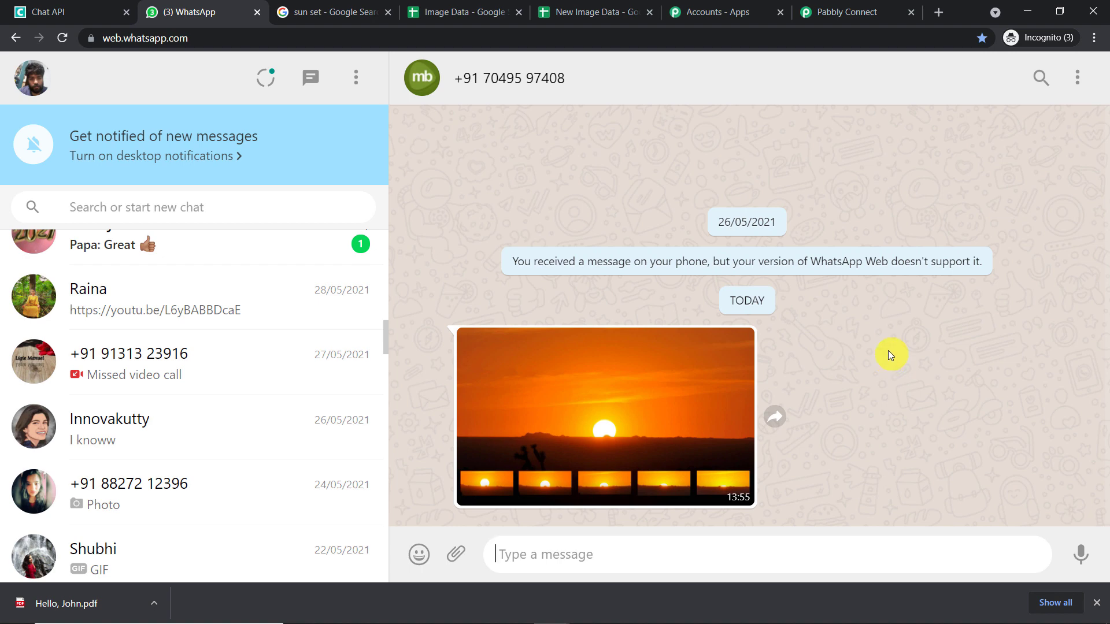
pyautogui.click(833, 10)
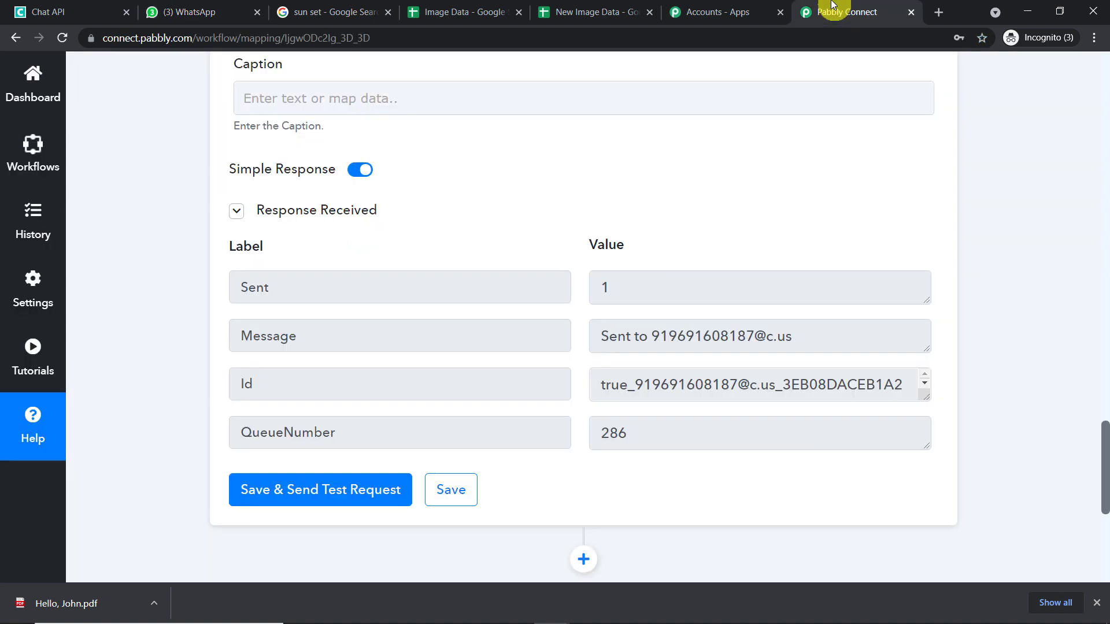
# - Add an action step after Send File with Chat API as the app and Send Message as the action event
pyautogui.scroll(-5, 903, 285)
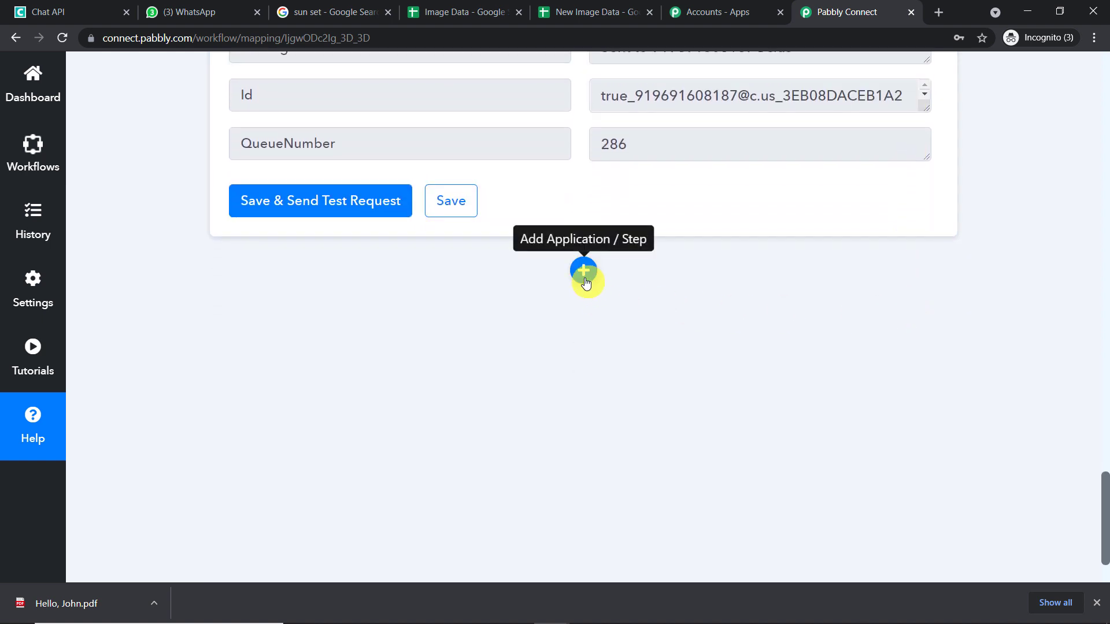
pyautogui.click(585, 281)
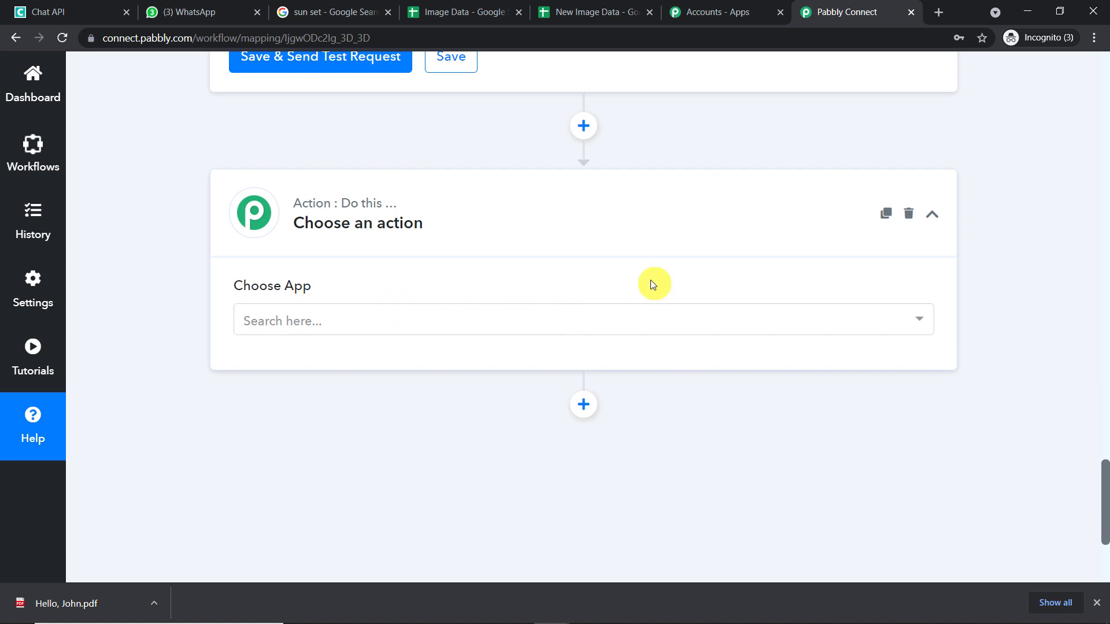
pyautogui.click(553, 326)
pyautogui.write('CHA')
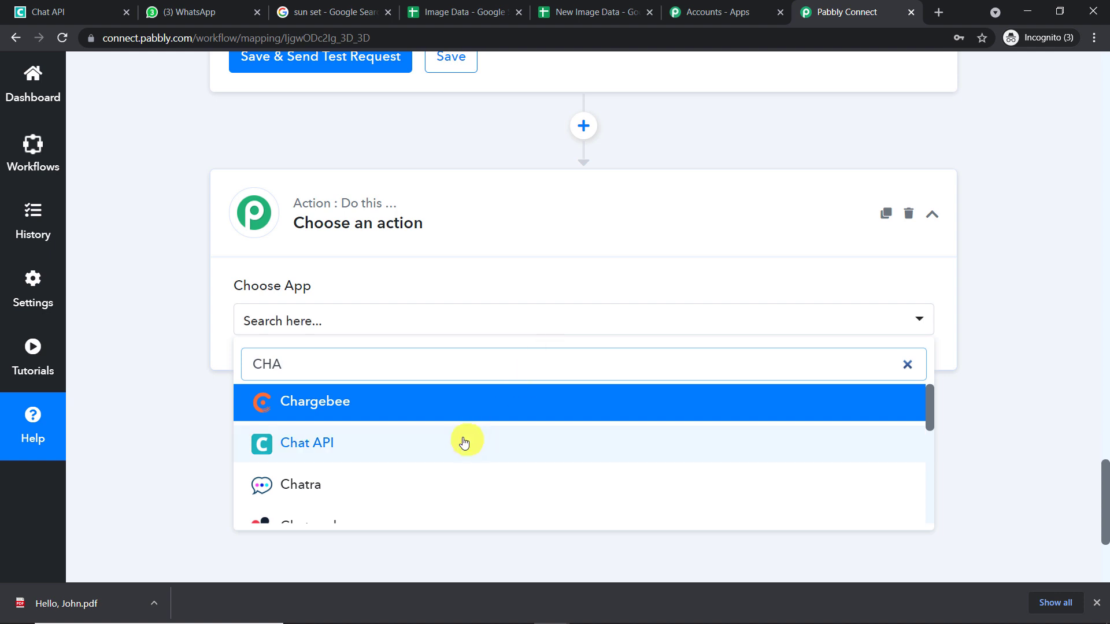
pyautogui.click(464, 442)
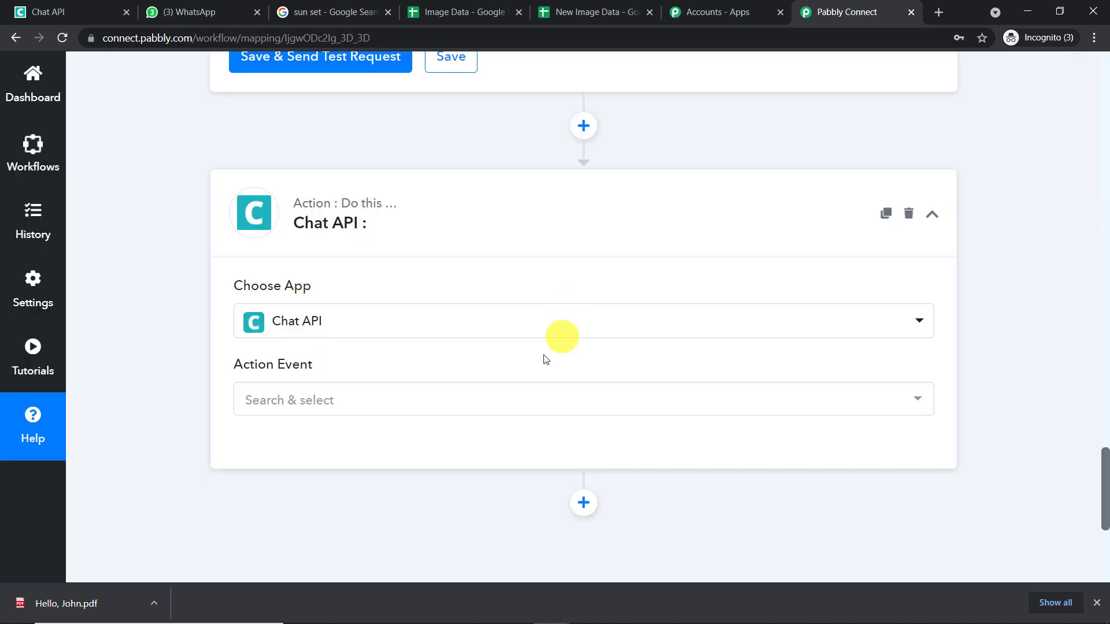
pyautogui.click(525, 409)
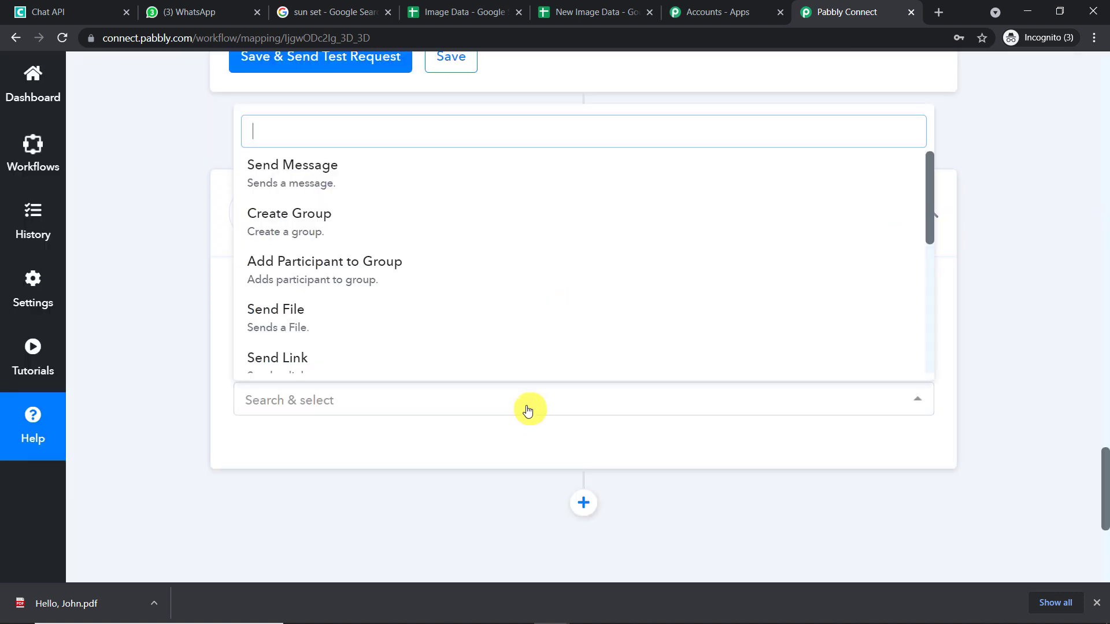
pyautogui.click(487, 186)
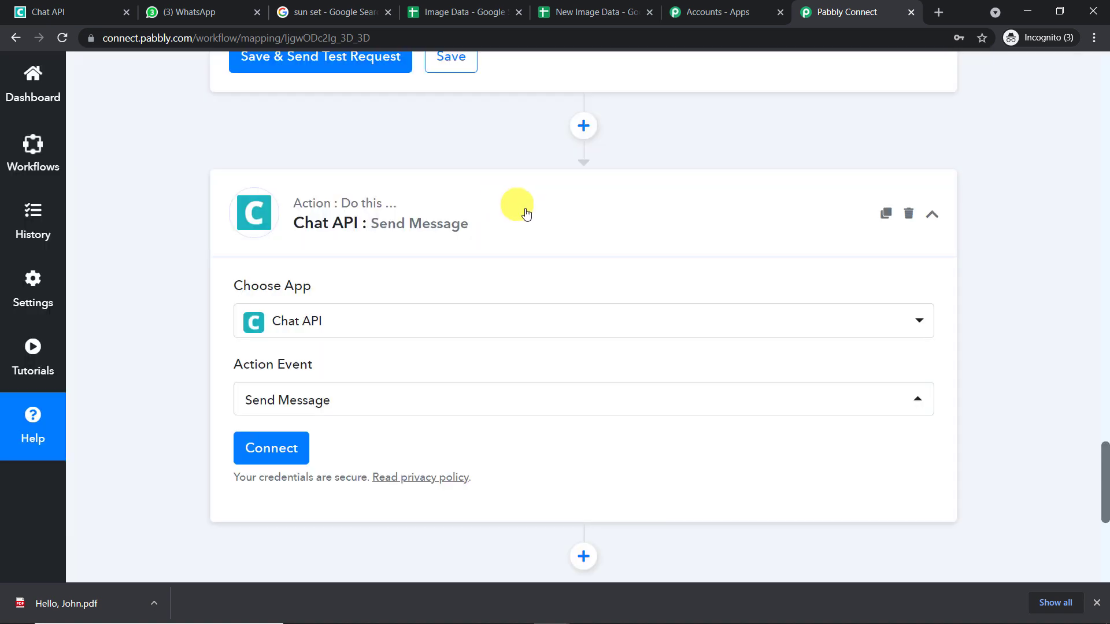
# - Connect the Send Message action to the existing connection Chat API #114 and save it
pyautogui.click(270, 445)
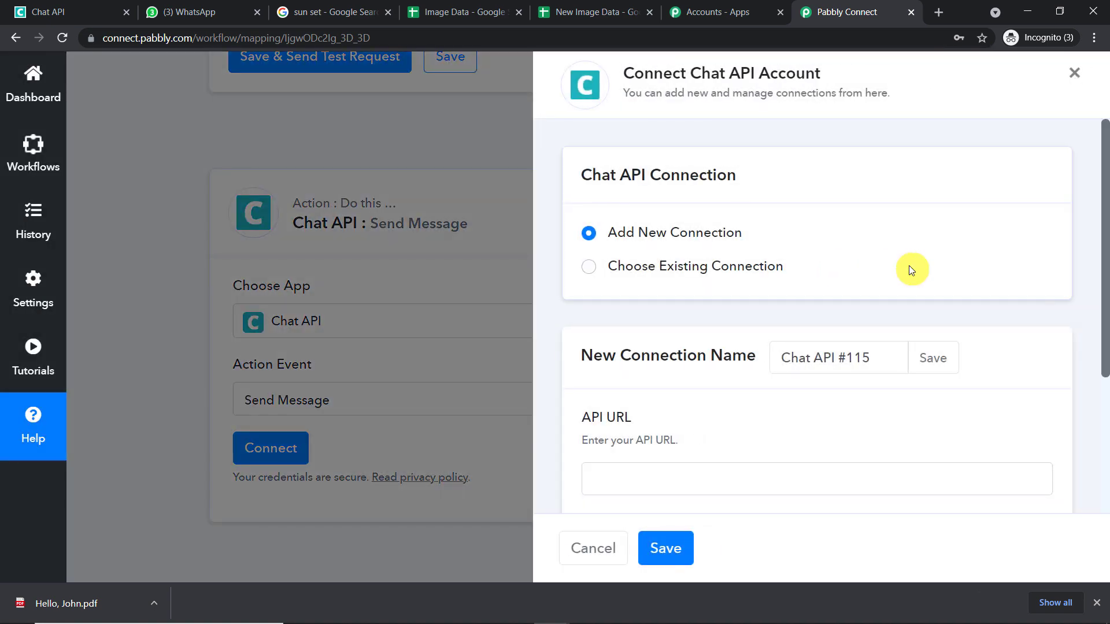
pyautogui.scroll(-3, 904, 267)
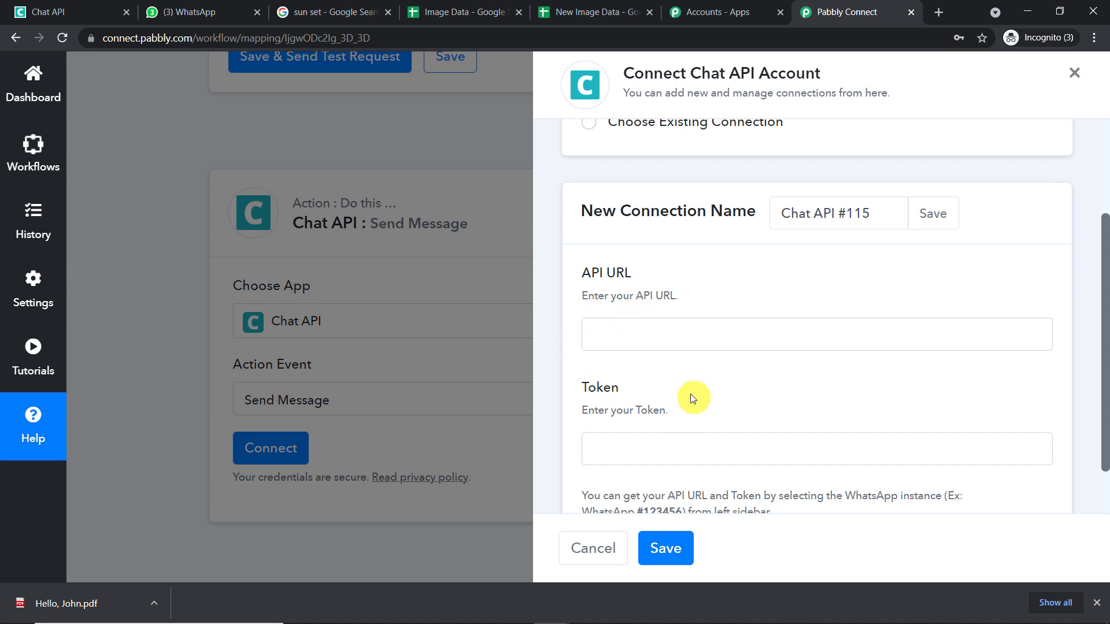
pyautogui.scroll(3, 689, 399)
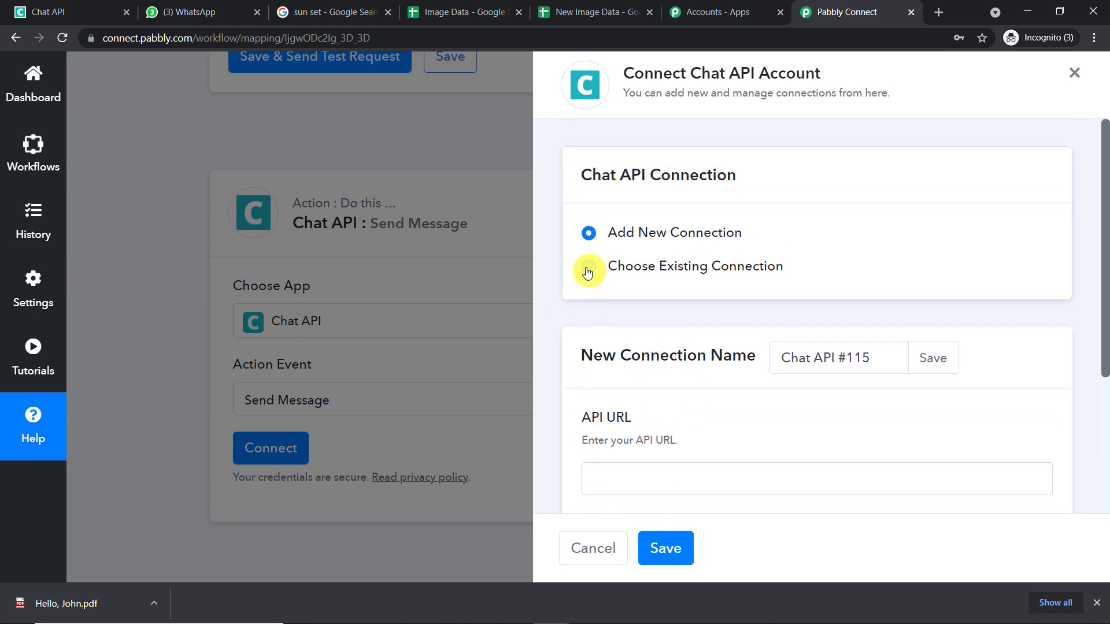
pyautogui.click(587, 272)
pyautogui.scroll(-1, 685, 347)
pyautogui.click(713, 412)
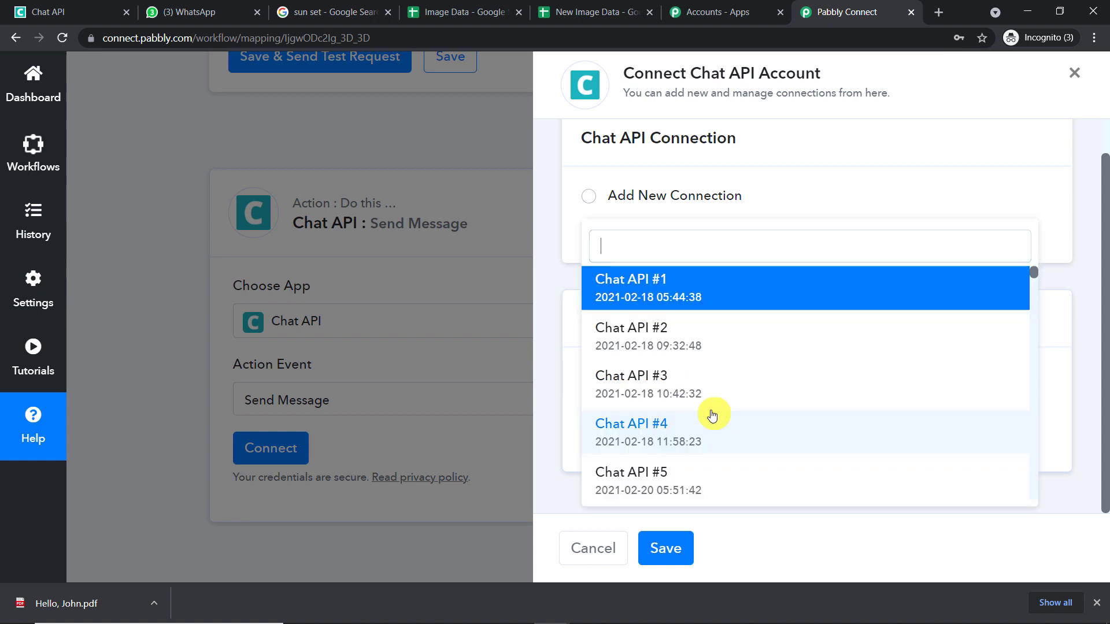
pyautogui.scroll(-3, 1042, 284)
pyautogui.moveTo(1035, 280); pyautogui.dragTo(1050, 524)
pyautogui.click(711, 471)
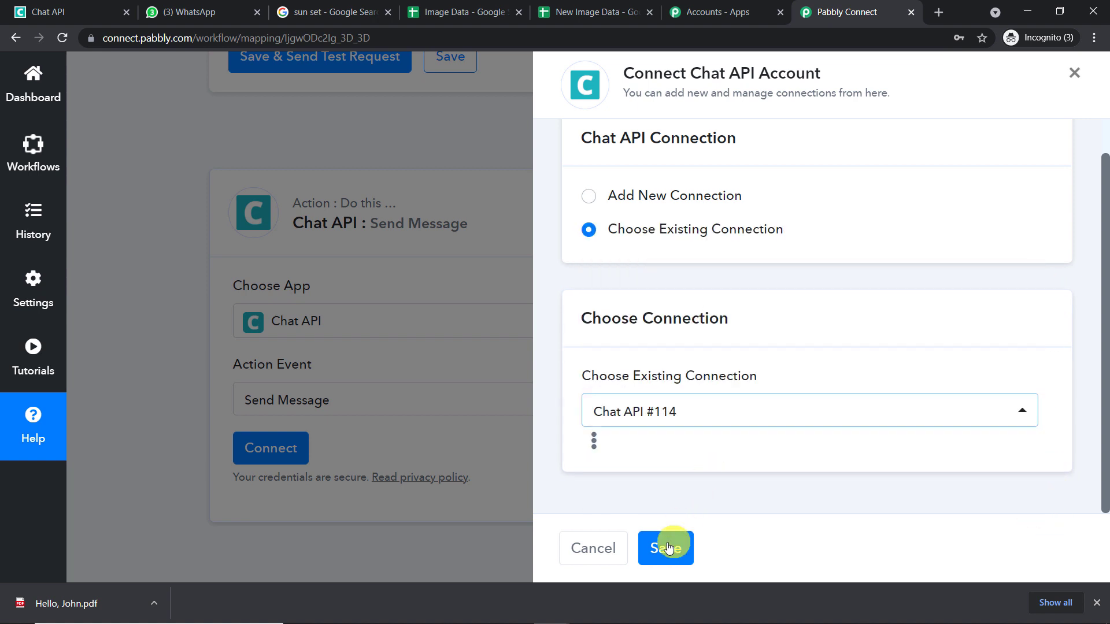
pyautogui.click(667, 547)
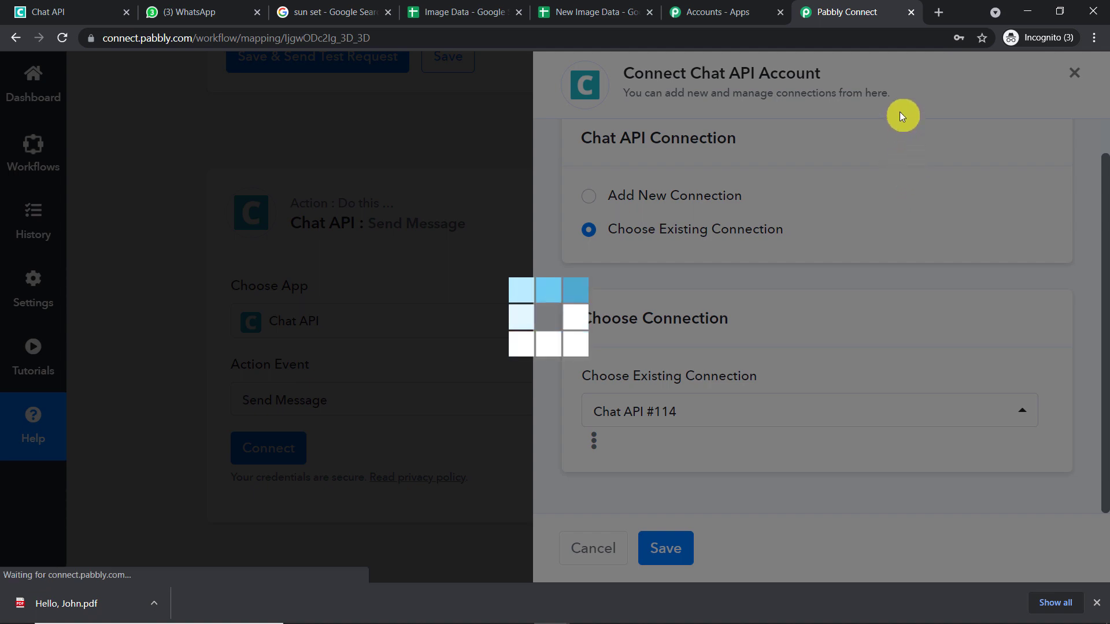
# - Map the Send Message action's Phone Number to the Phone value from the Google Sheets New Spreadsheet Row step
pyautogui.scroll(-6, 793, 203)
pyautogui.scroll(-2, 792, 202)
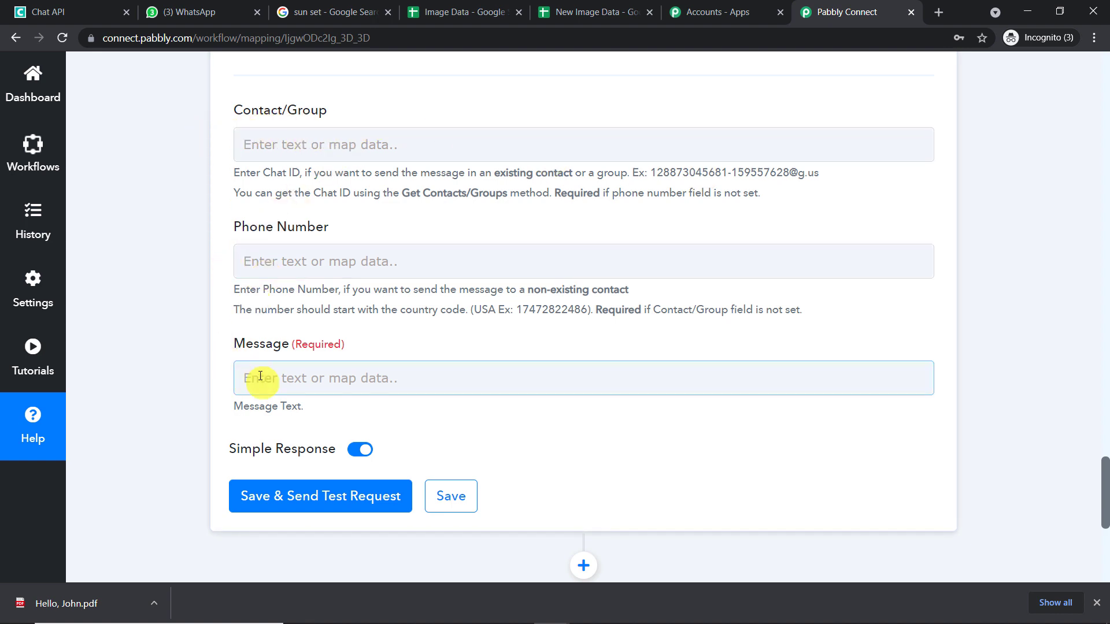
pyautogui.click(413, 162)
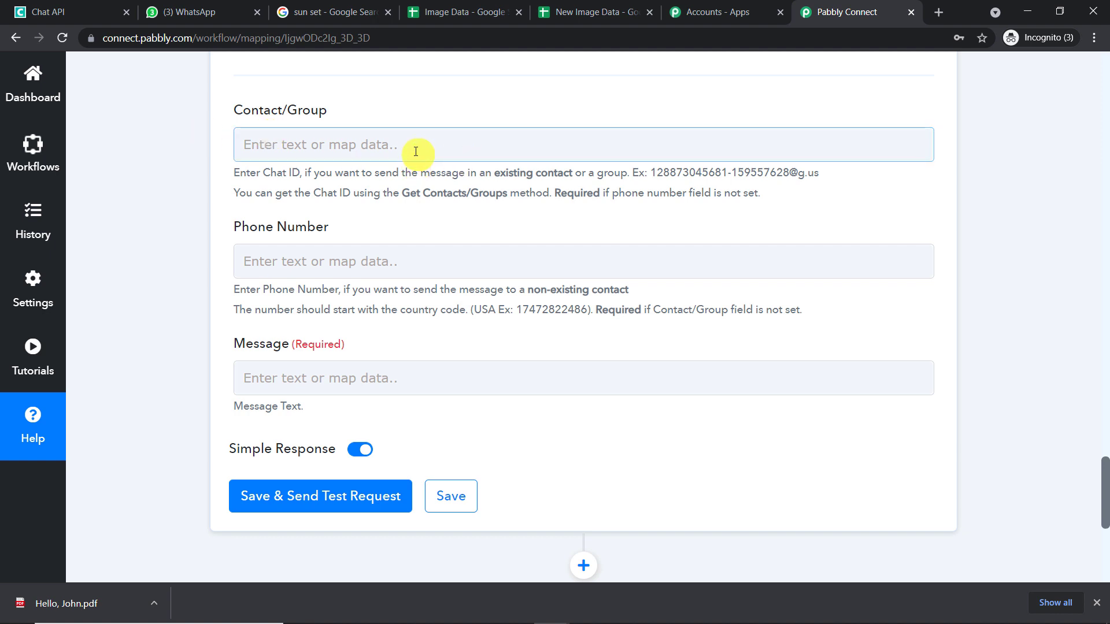
pyautogui.scroll(-1, 416, 151)
pyautogui.click(322, 189)
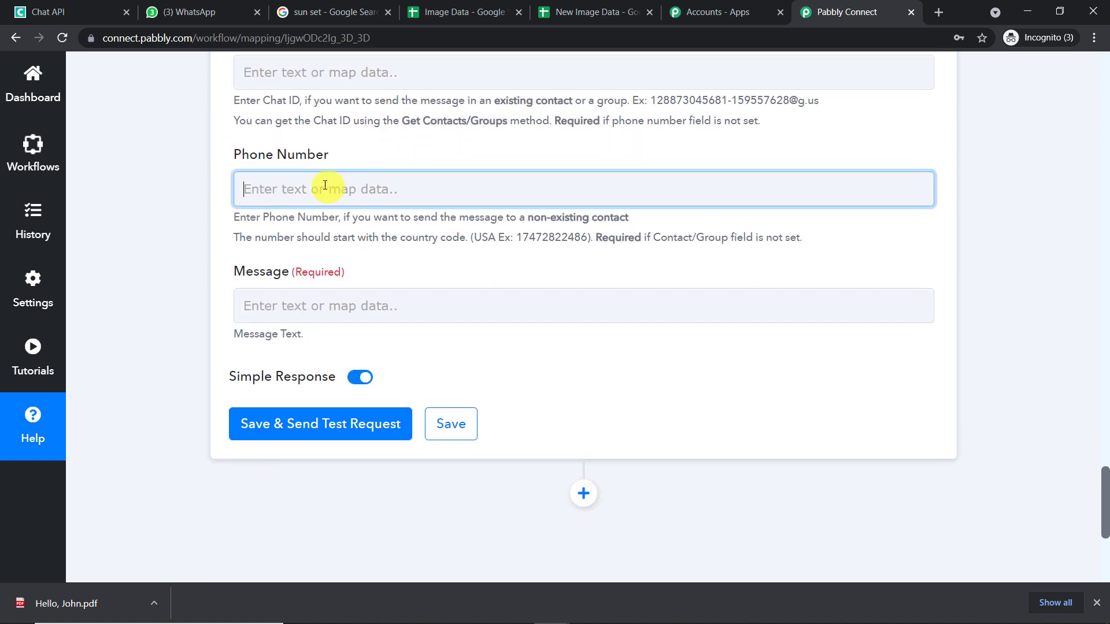
pyautogui.click(366, 318)
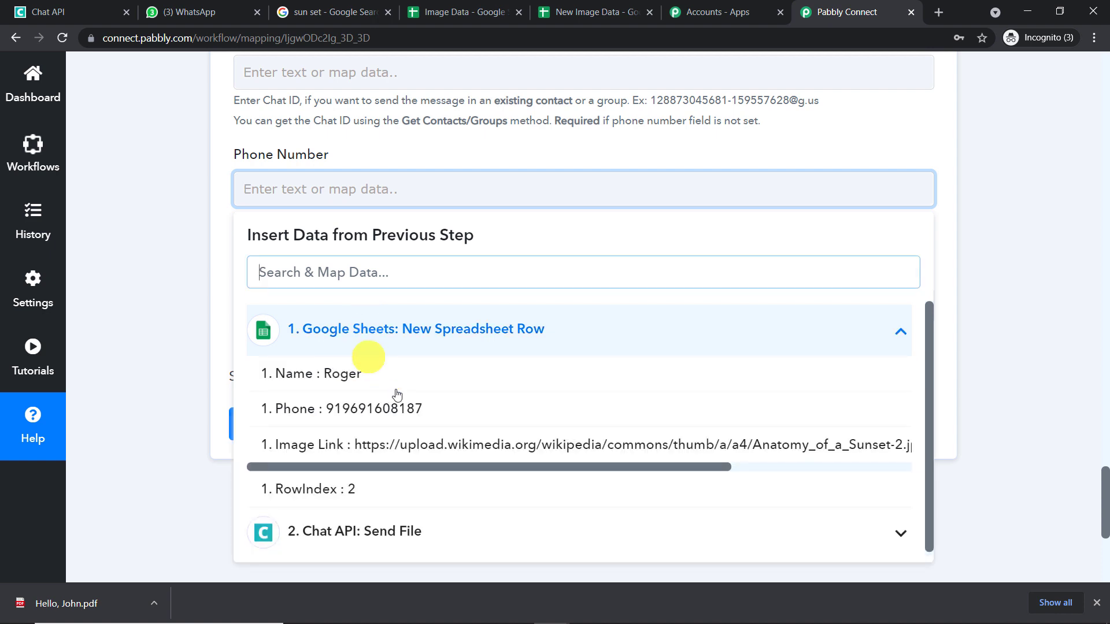
pyautogui.click(428, 416)
pyautogui.click(602, 155)
pyautogui.scroll(-2, 599, 154)
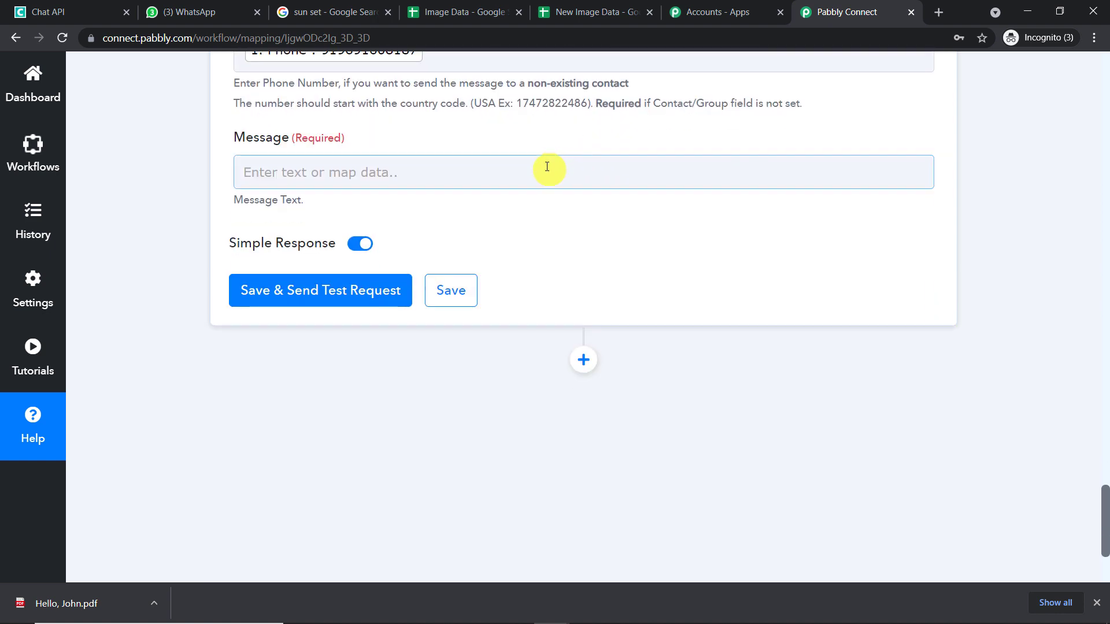
# - Compose the Message field as "Hello," followed by the mapped Name value from Google Sheets and "this is your image"
pyautogui.click(547, 167)
pyautogui.write('Hello')
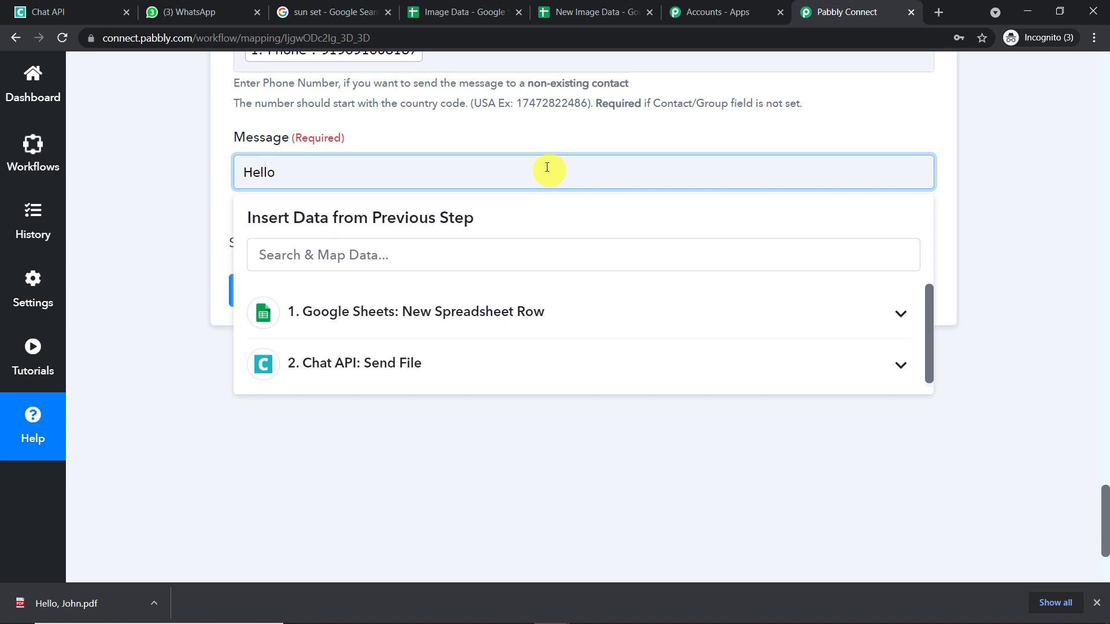
pyautogui.write(',')
pyautogui.click(443, 313)
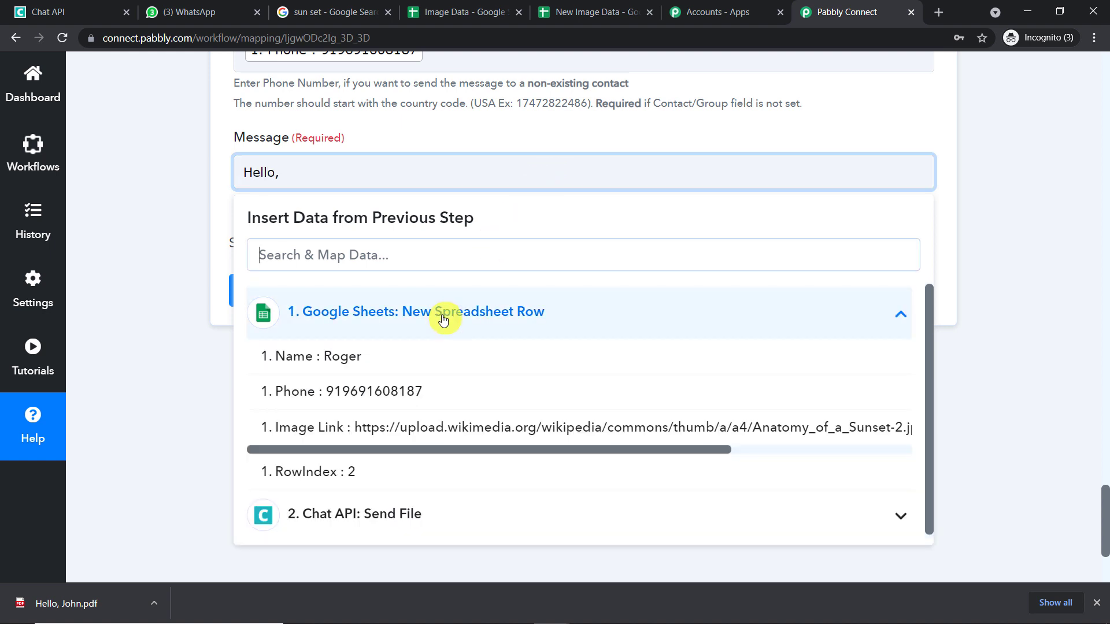
pyautogui.click(422, 377)
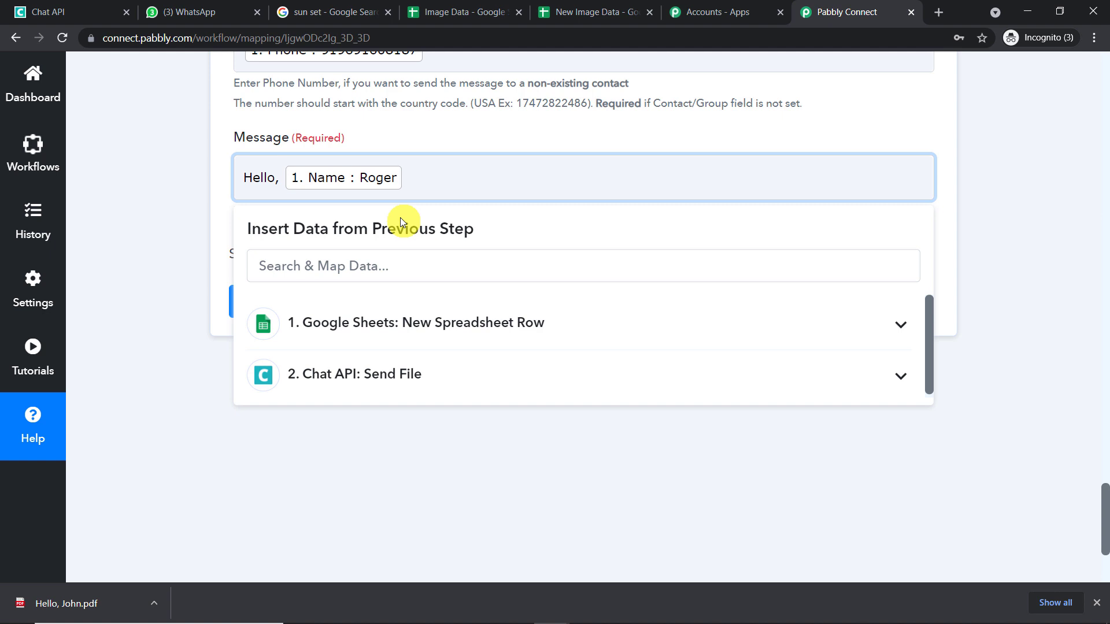
pyautogui.write('this is your image')
pyautogui.click(466, 132)
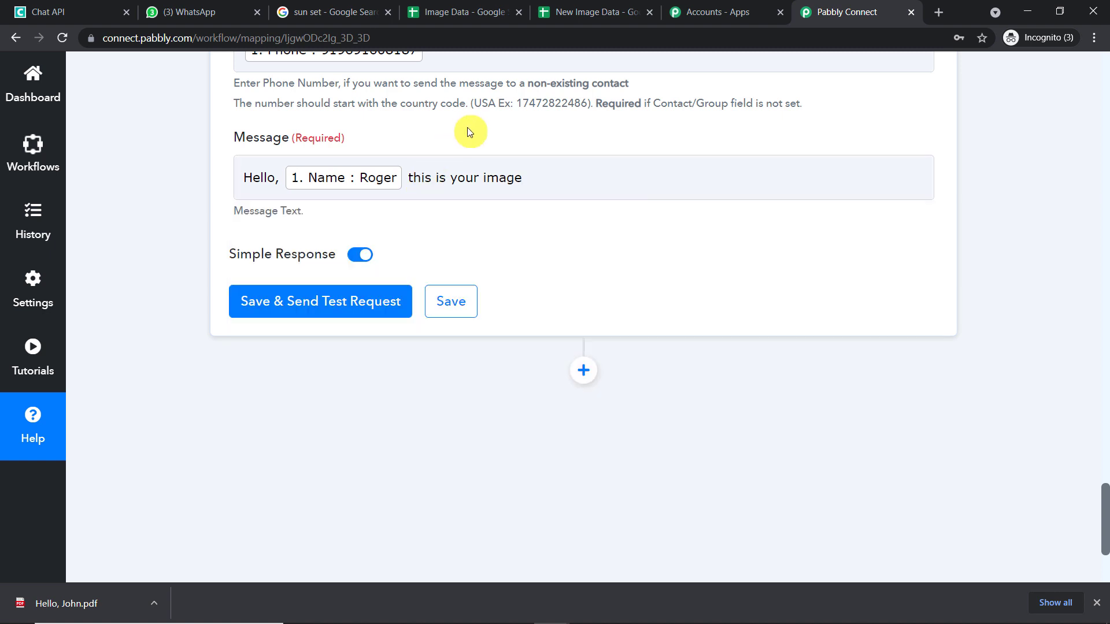
# - Save the Send Message action with a test request and check the WhatsApp chat for the text message
pyautogui.click(359, 302)
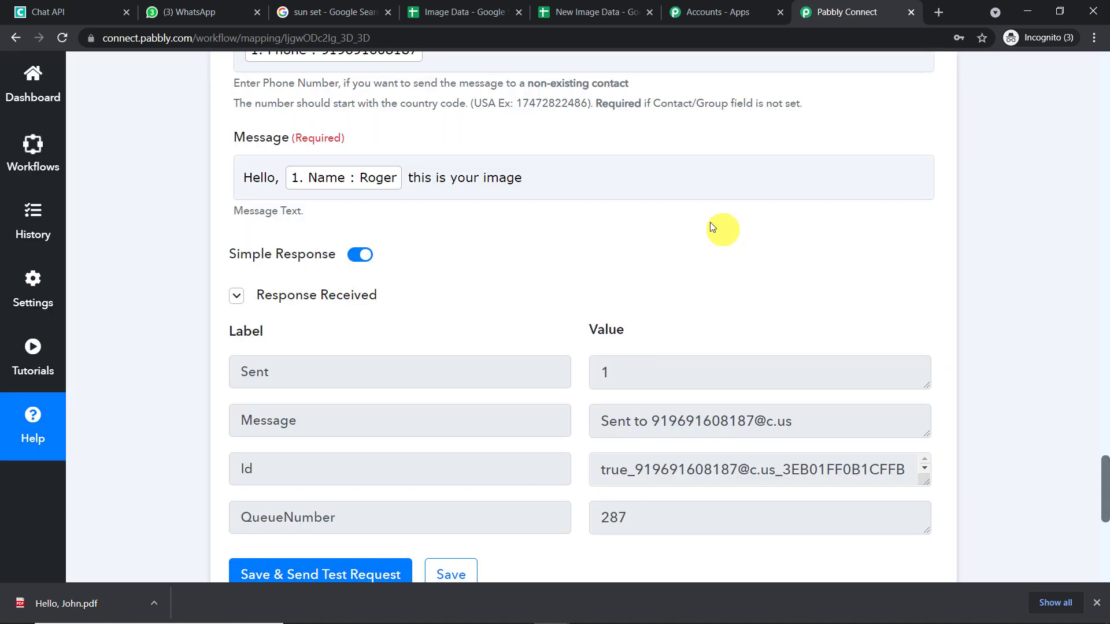
pyautogui.click(233, 12)
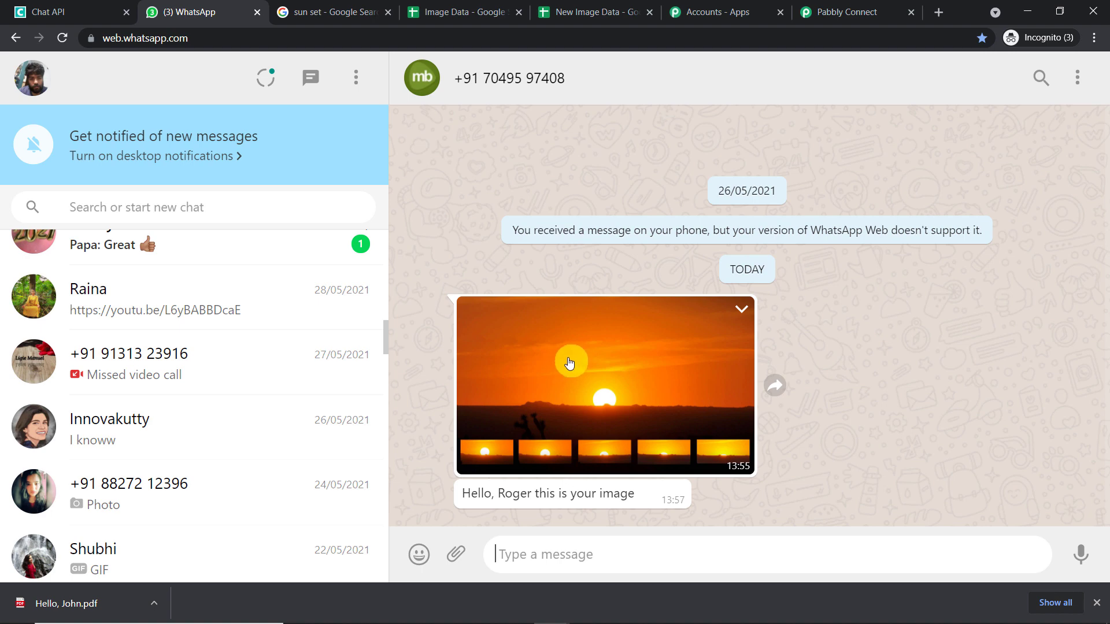
pyautogui.click(849, 4)
# - Collapse the workflow's step cards and review the sequence of the Google Sheets trigger and both Chat API actions
pyautogui.scroll(8, 1101, 419)
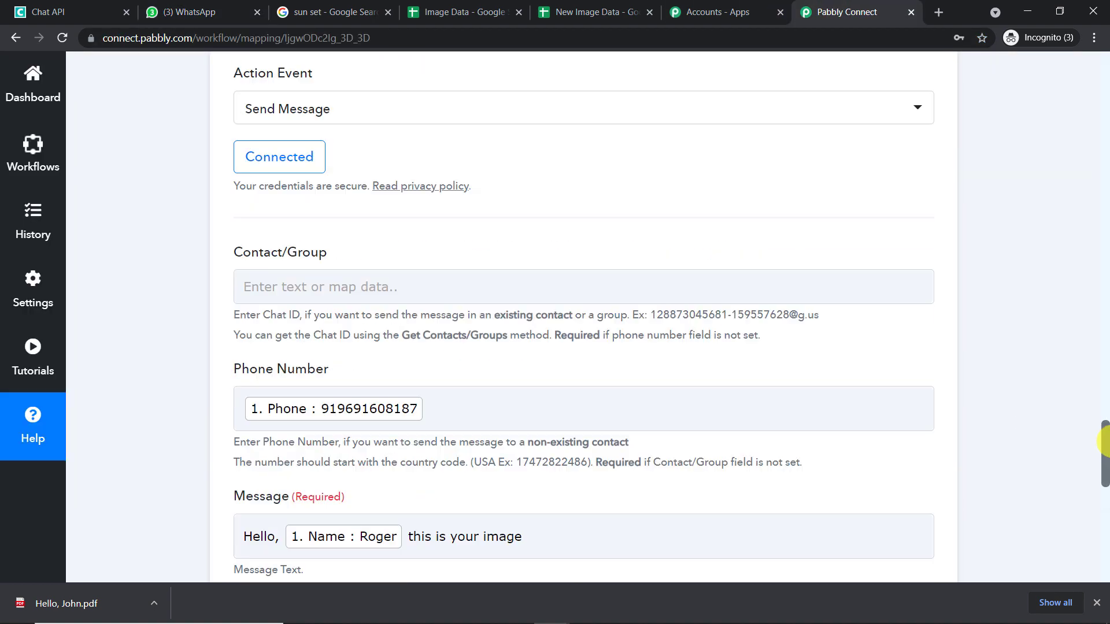
pyautogui.scroll(-8, 615, 193)
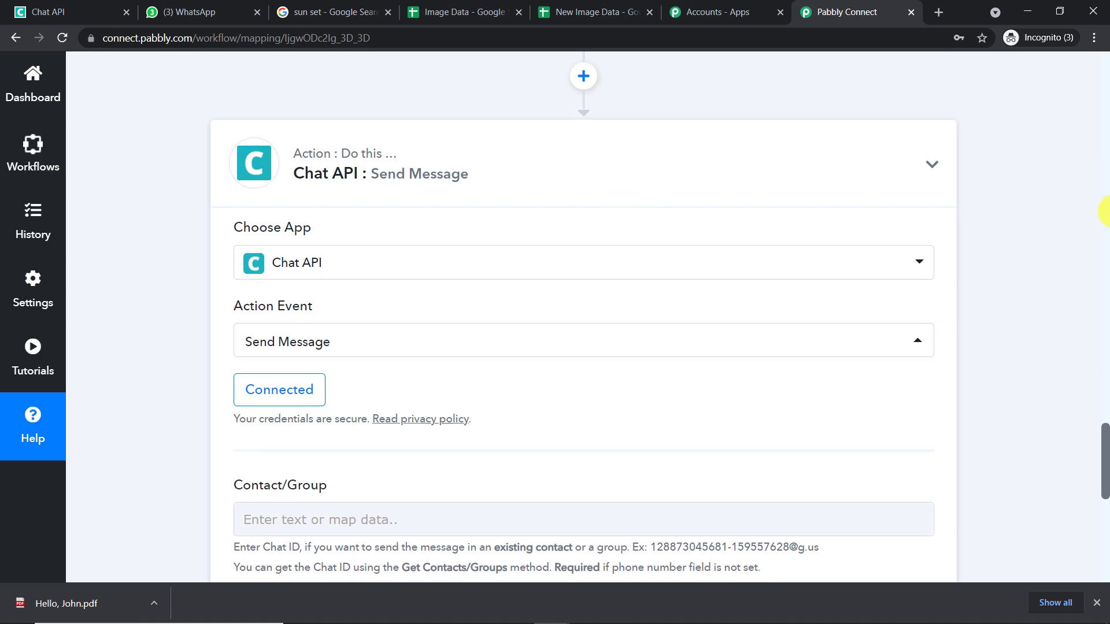
pyautogui.scroll(8, 1104, 309)
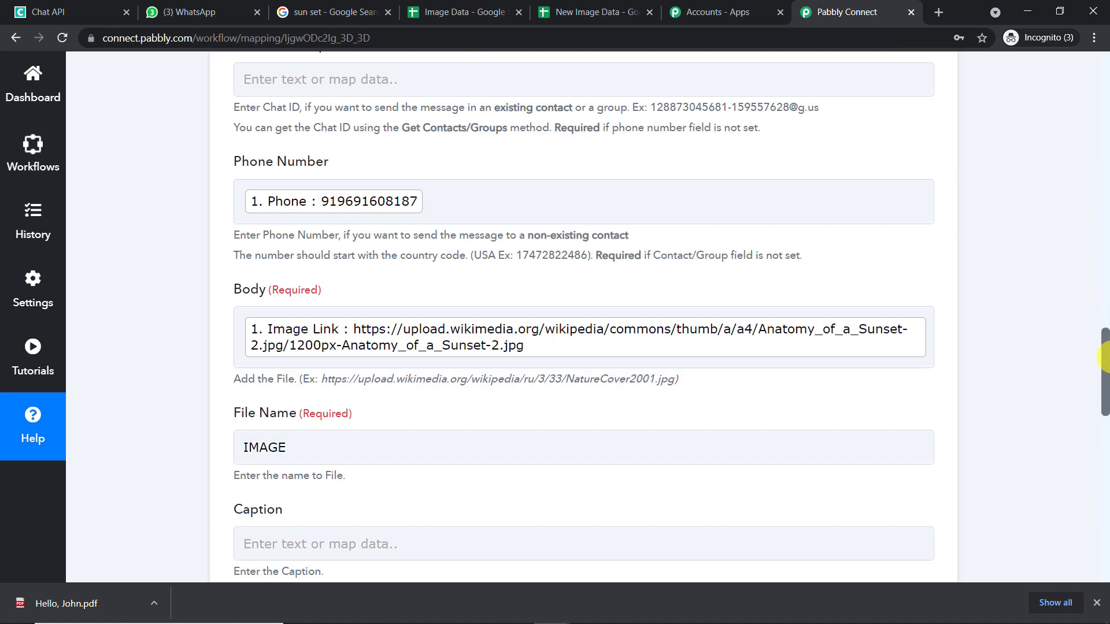
pyautogui.click(712, 168)
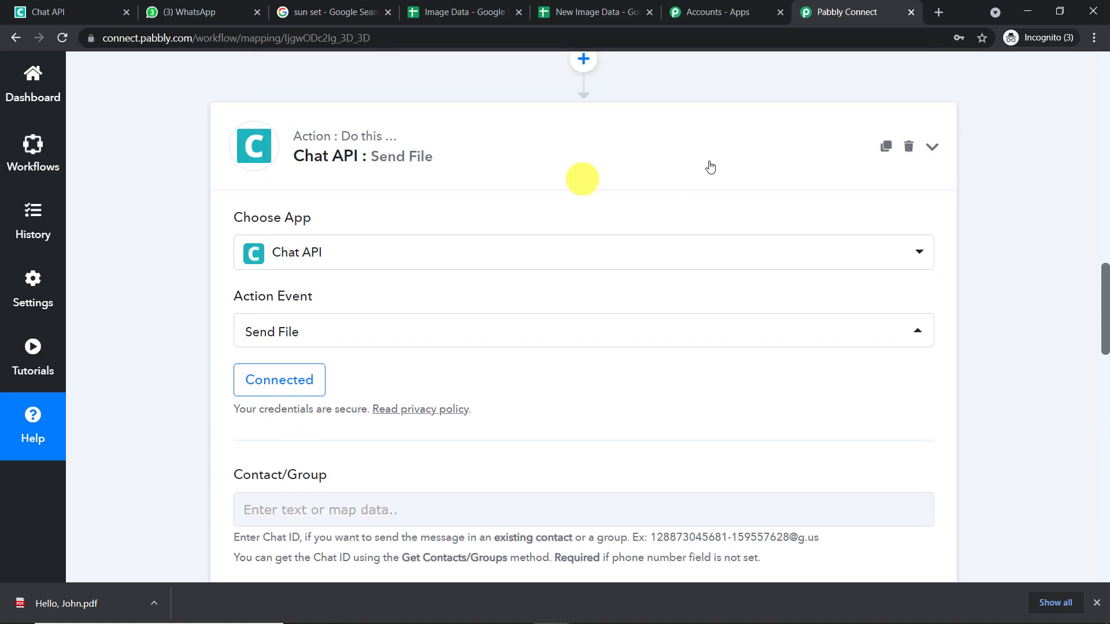
pyautogui.scroll(10, 1102, 161)
pyautogui.scroll(5, 1104, 162)
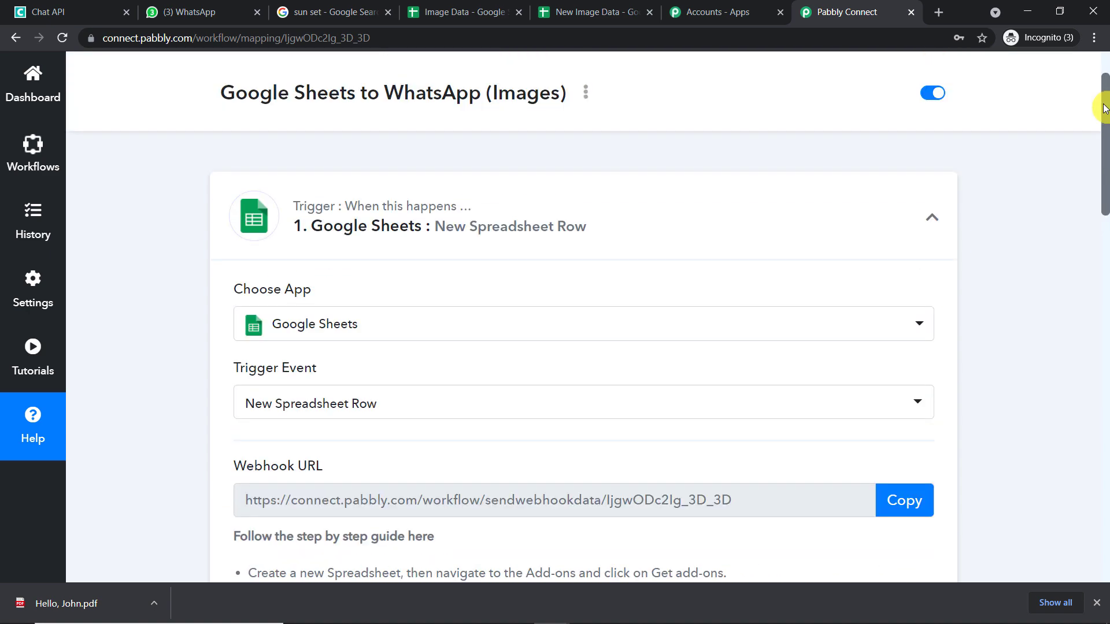
pyautogui.click(536, 247)
pyautogui.scroll(-2, 596, 271)
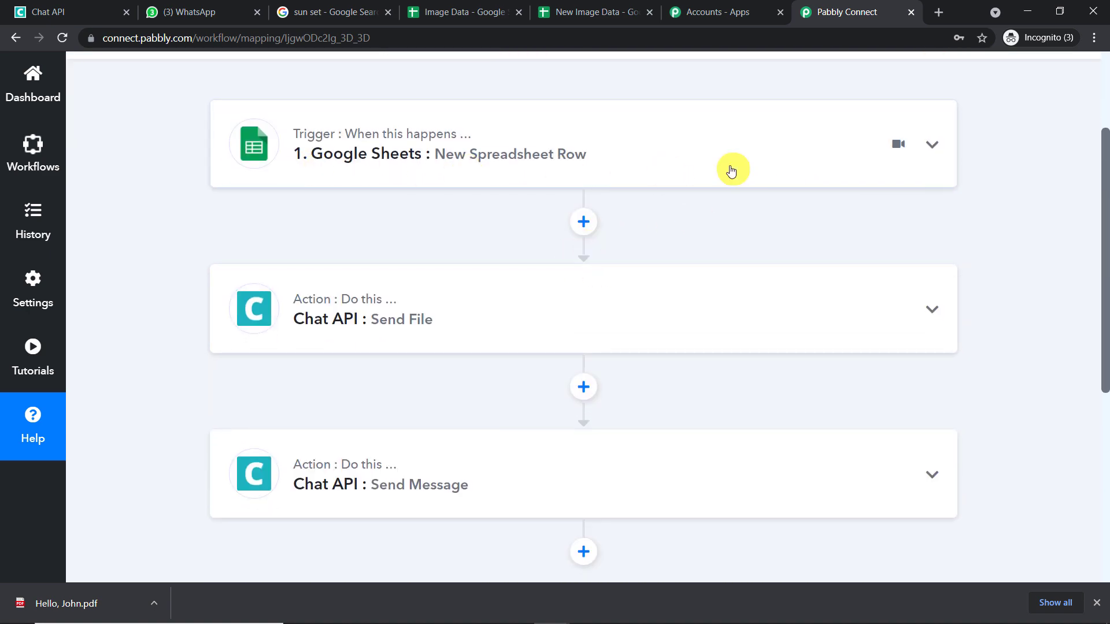
pyautogui.moveTo(809, 332)
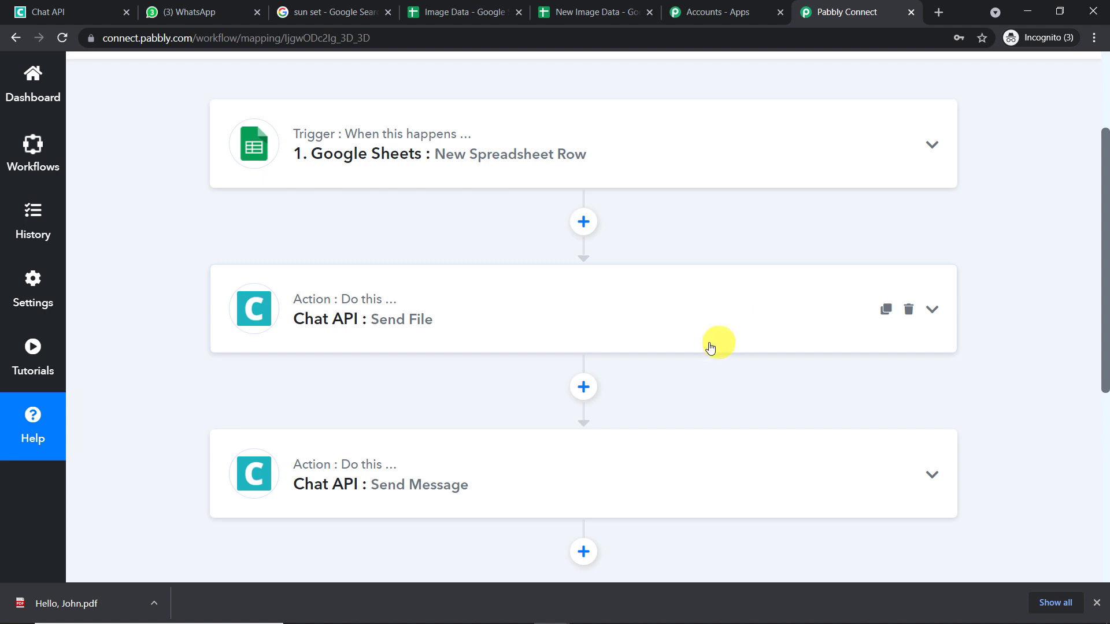
pyautogui.moveTo(404, 478)
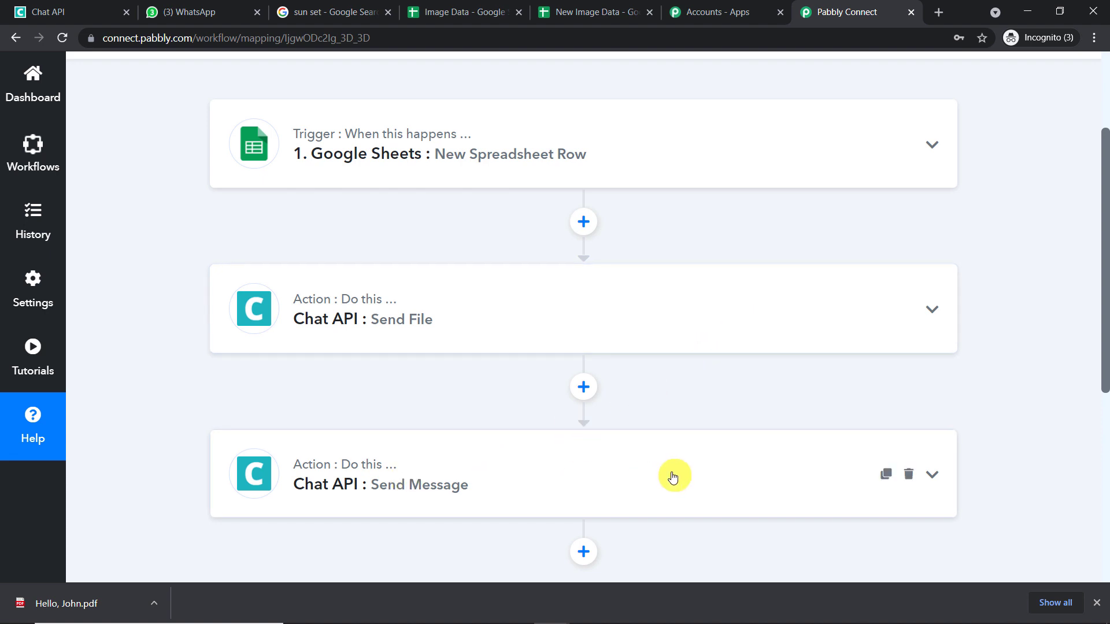